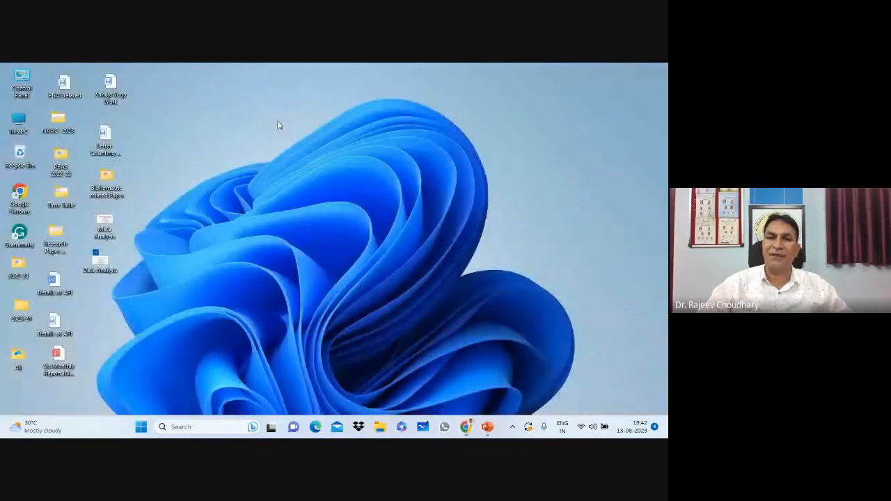
# - Create a new XLS worksheet on the desktop under its default name and open it
pyautogui.rightClick(247, 118)
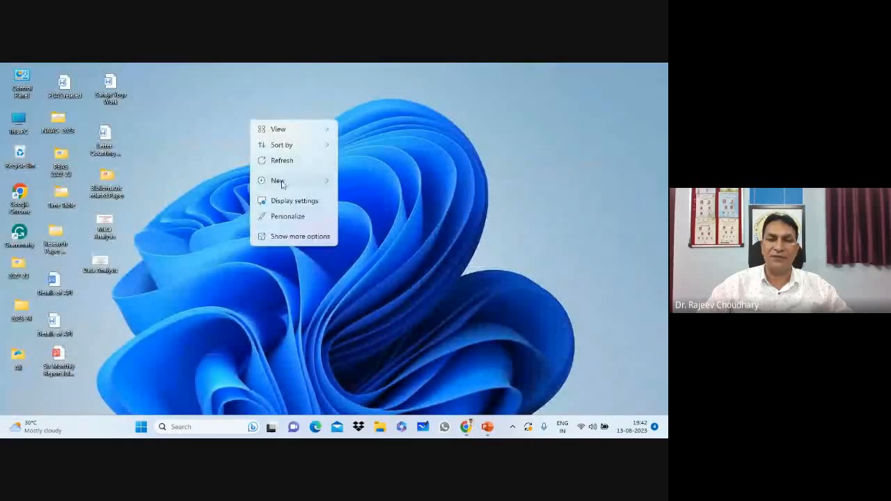
pyautogui.moveTo(281, 182)
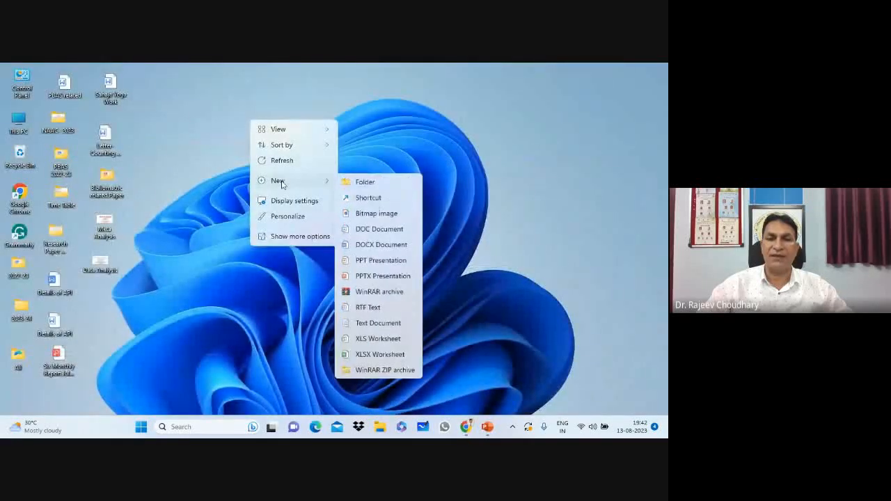
pyautogui.click(383, 342)
pyautogui.click(325, 163)
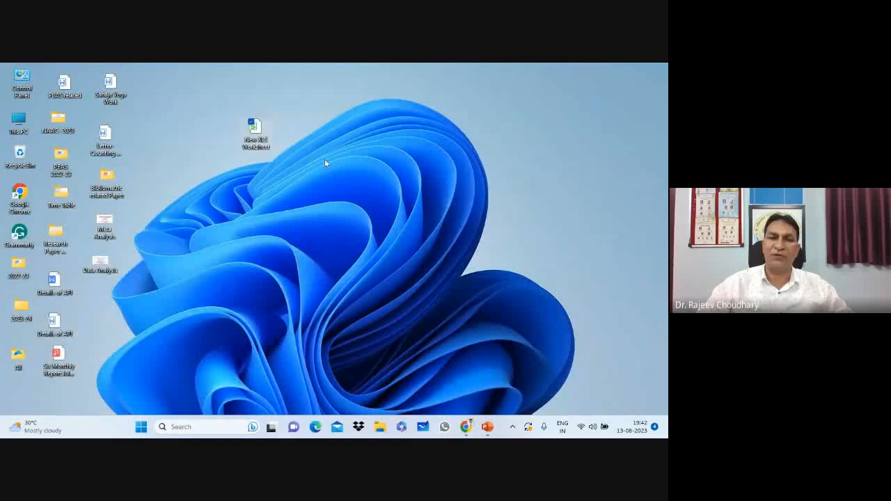
pyautogui.doubleClick(257, 128)
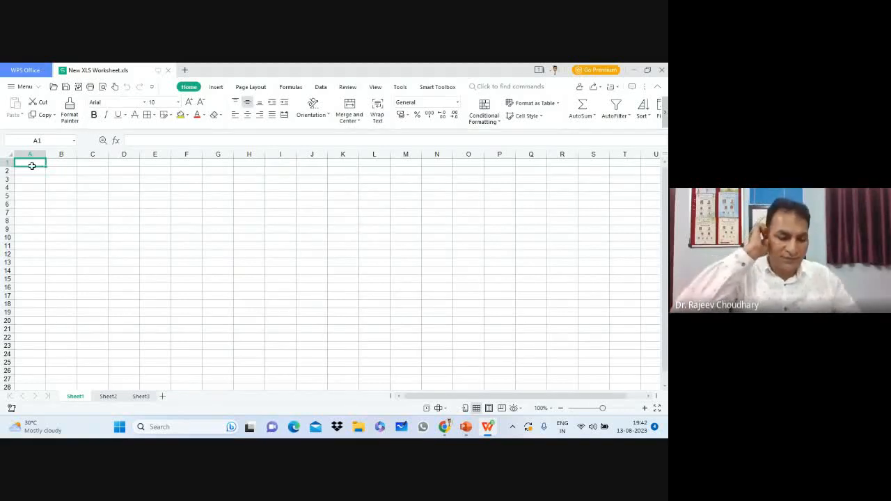
# - Enter the column headings Arts, Commerce and Science in cells A1, B1 and C1
pyautogui.write('Art')
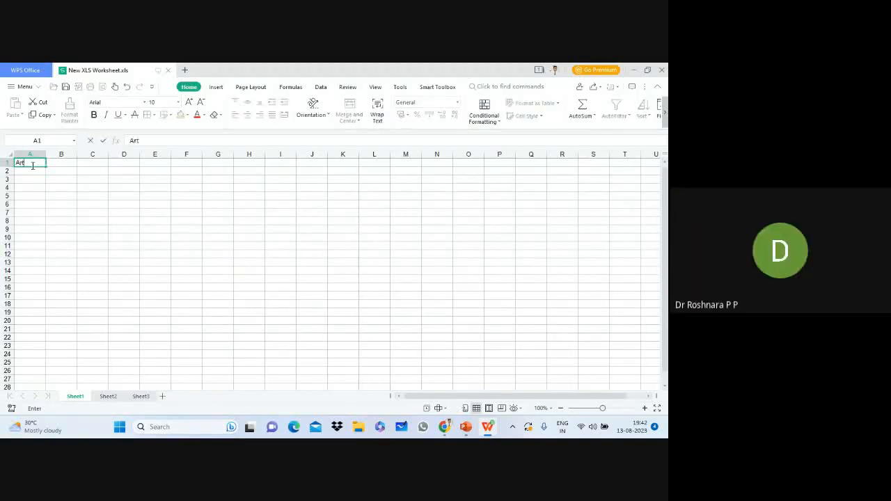
pyautogui.write('s')
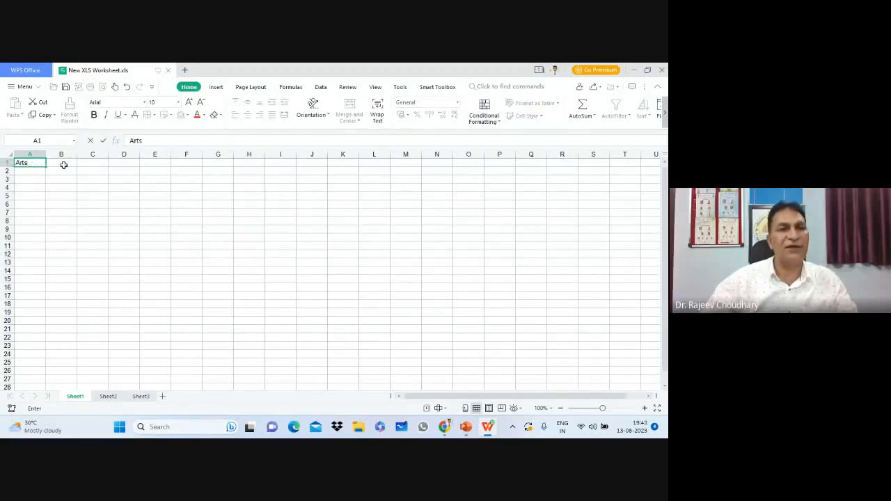
pyautogui.click(64, 165)
pyautogui.write('Co')
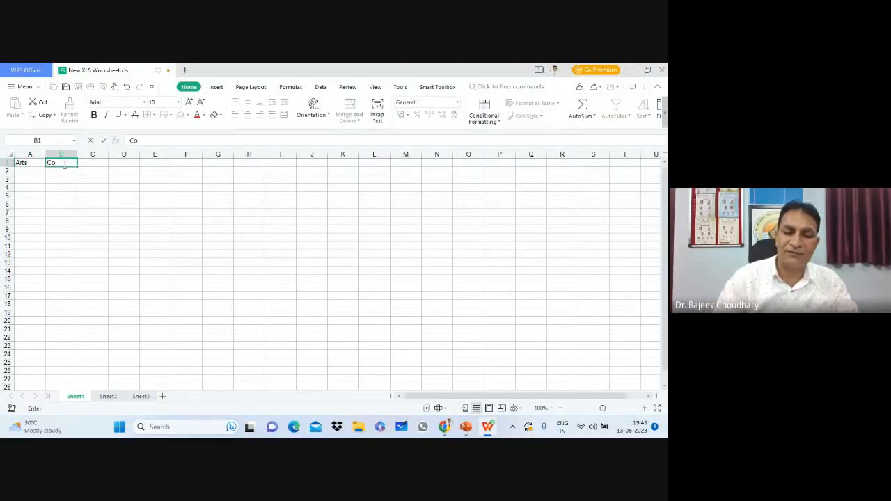
pyautogui.write('mmerce')
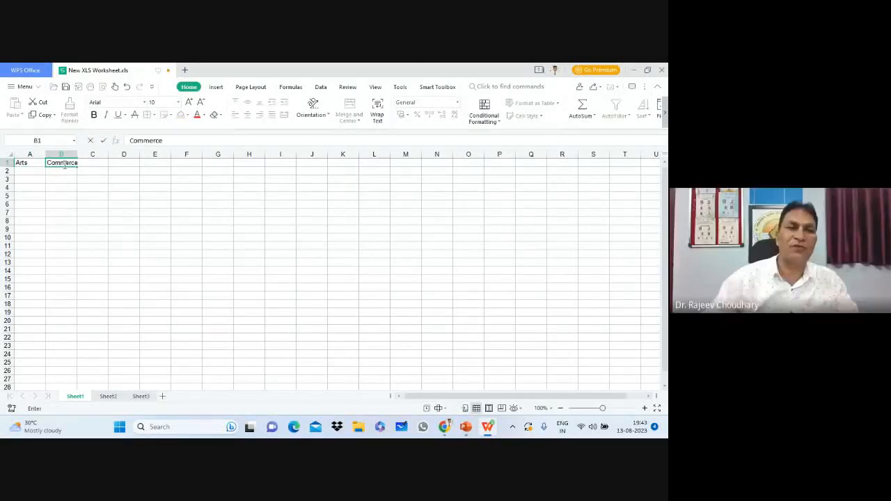
pyautogui.click(92, 165)
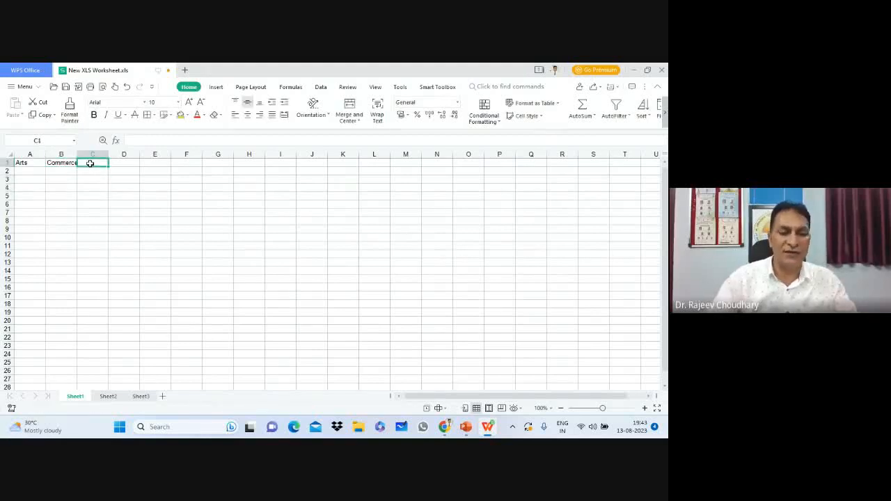
pyautogui.write('Scie')
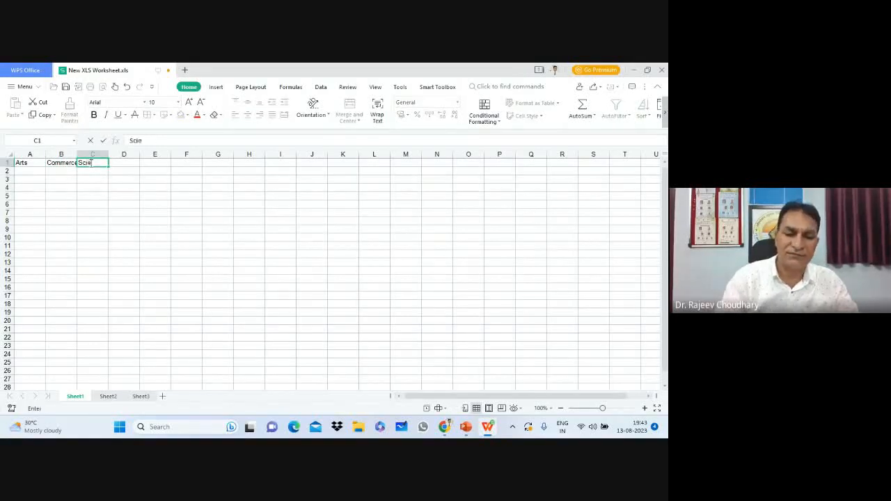
pyautogui.write('nce')
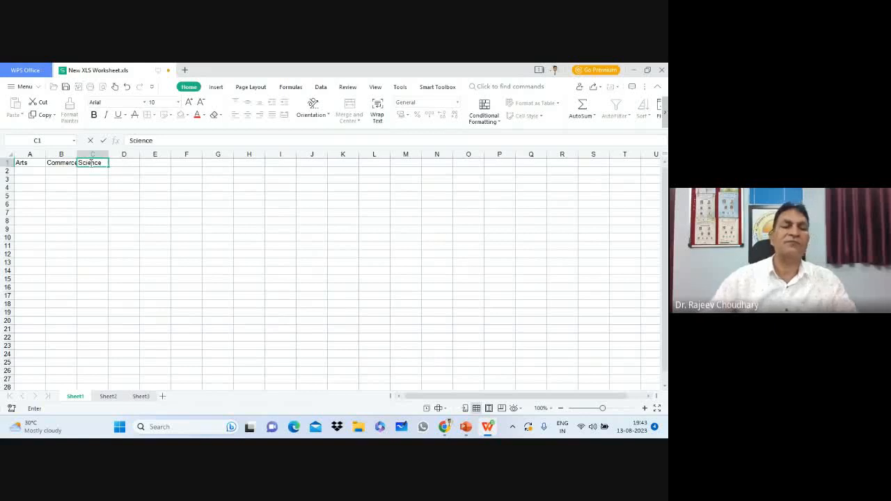
pyautogui.click(96, 219)
# - Widen the Commerce column to about twice its width and the Arts column slightly
pyautogui.moveTo(76, 157); pyautogui.dragTo(108, 155)
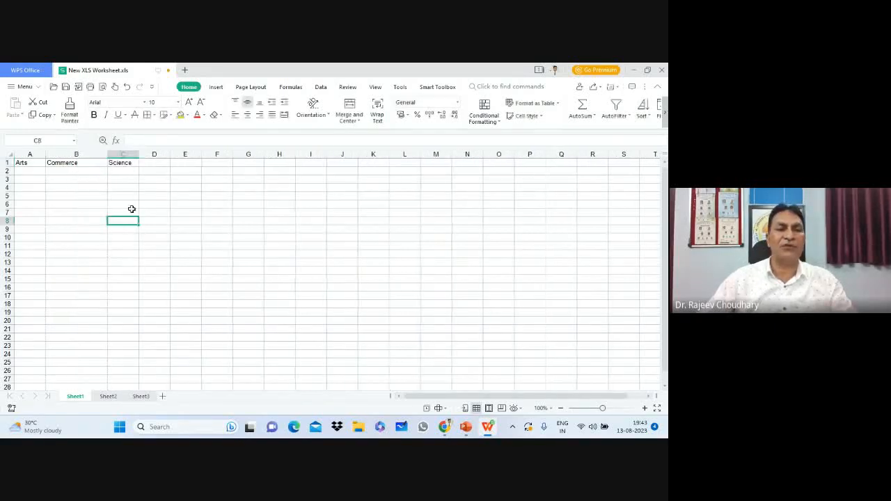
pyautogui.click(132, 210)
pyautogui.moveTo(45, 154); pyautogui.dragTo(51, 153)
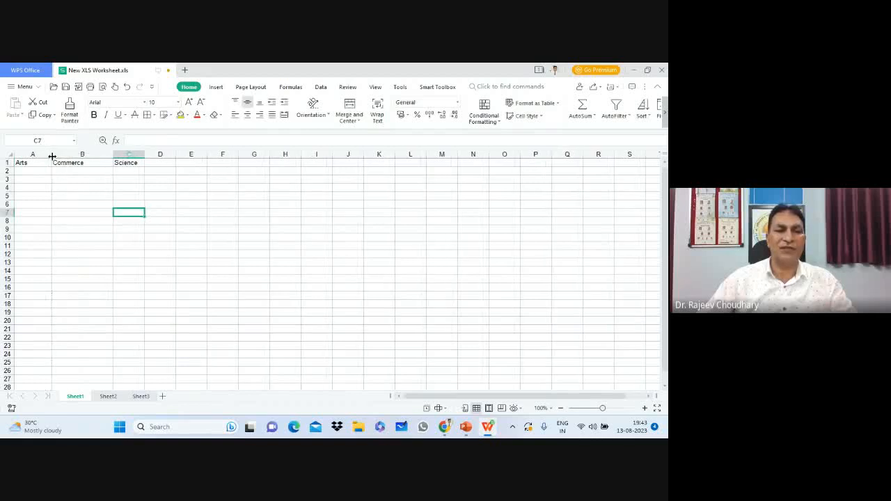
# - Fill the Arts column from A2 to A11 with 7, 8, 9, 7, 8, 9, 8, 7, 8 and 9
pyautogui.click(33, 171)
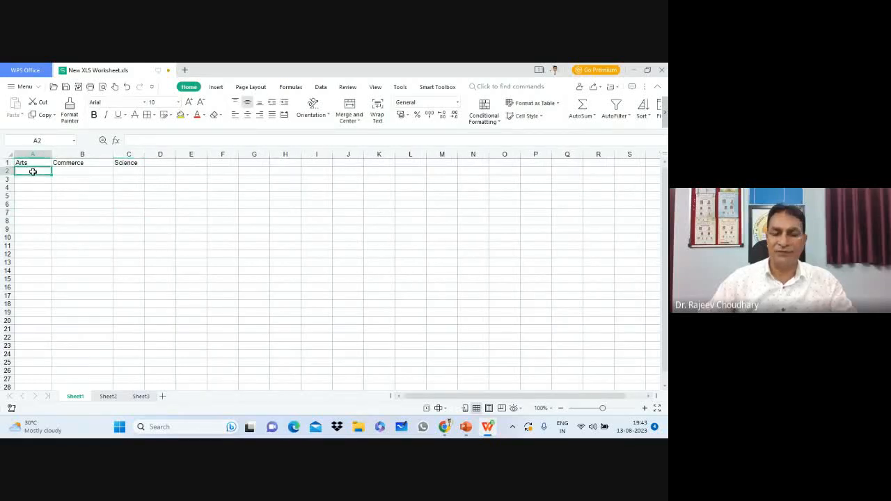
pyautogui.write('7')
pyautogui.press('Return')
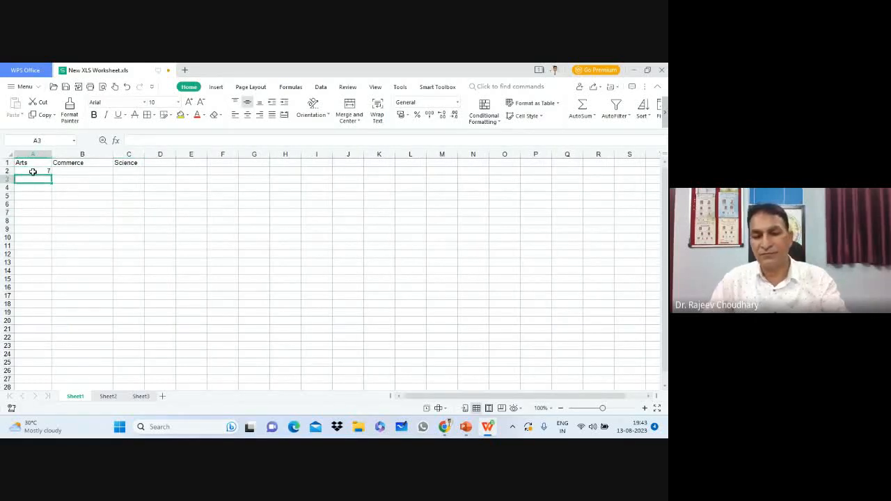
pyautogui.write('8')
pyautogui.press('Return')
pyautogui.write('9')
pyautogui.press('Return')
pyautogui.write('7')
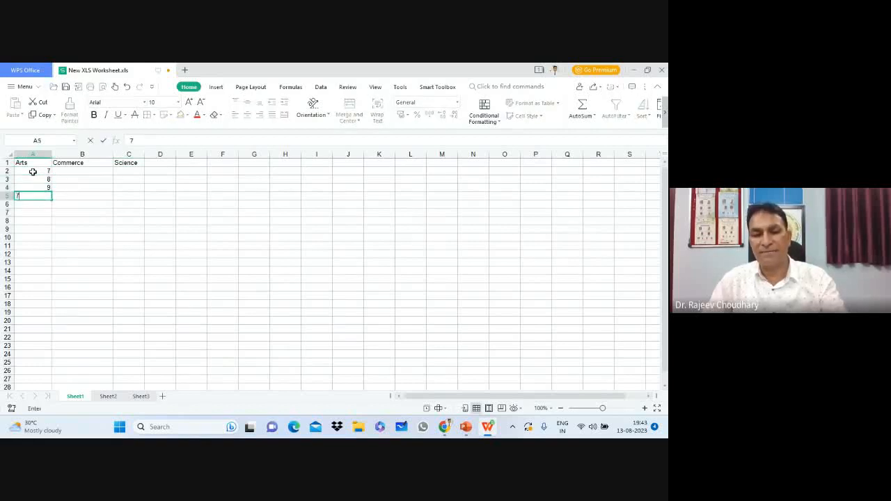
pyautogui.press('Return')
pyautogui.write('8')
pyautogui.press('Return')
pyautogui.write('9')
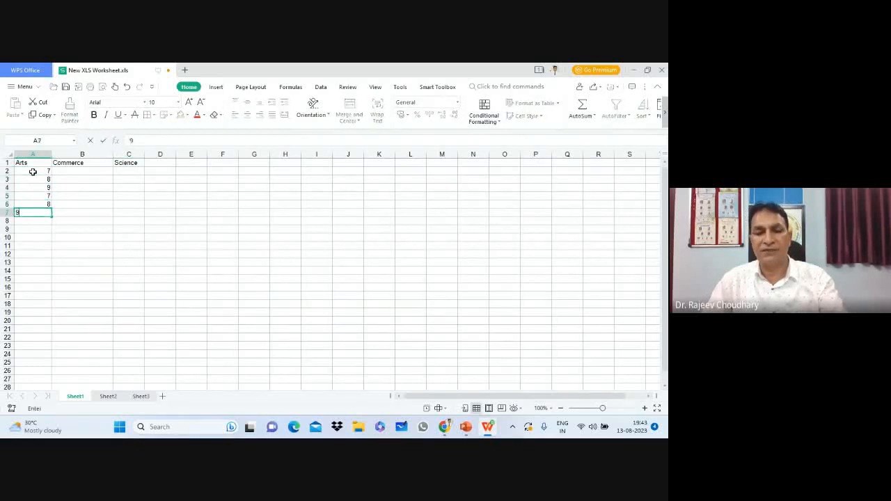
pyautogui.press('Return')
pyautogui.write('8')
pyautogui.press('Return')
pyautogui.write('7')
pyautogui.press('Return')
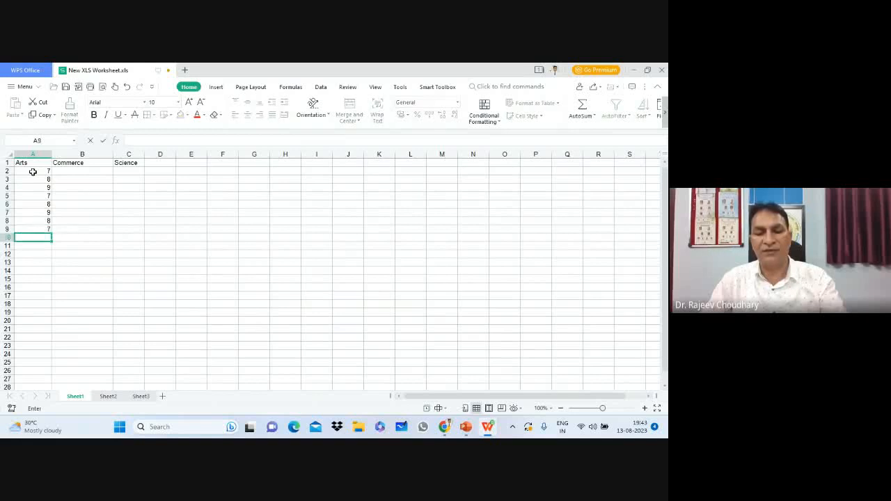
pyautogui.write('8')
pyautogui.press('Return')
pyautogui.write('9')
pyautogui.press('Return')
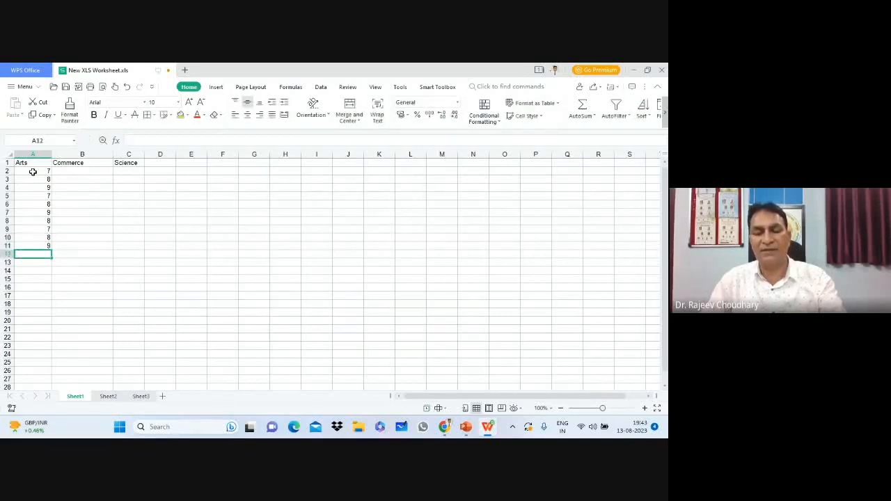
# - Continue the Arts column from A12 to A21 with 8, 7, 8, 9, 8, 7, 8, 7, 8 and 9
pyautogui.write('8')
pyautogui.press('Return')
pyautogui.write('7')
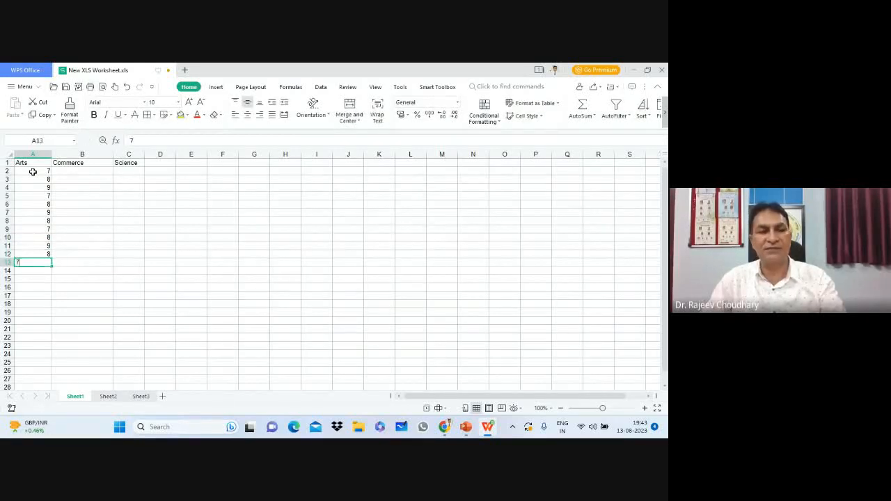
pyautogui.press('Return')
pyautogui.write('8')
pyautogui.press('Return')
pyautogui.write('9')
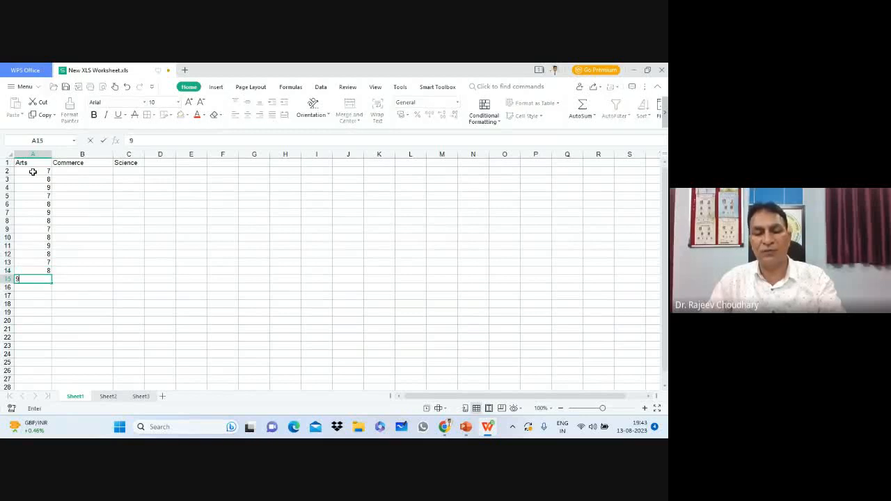
pyautogui.press('Return')
pyautogui.write('8')
pyautogui.press('Return')
pyautogui.write('7')
pyautogui.press('Return')
pyautogui.write('8')
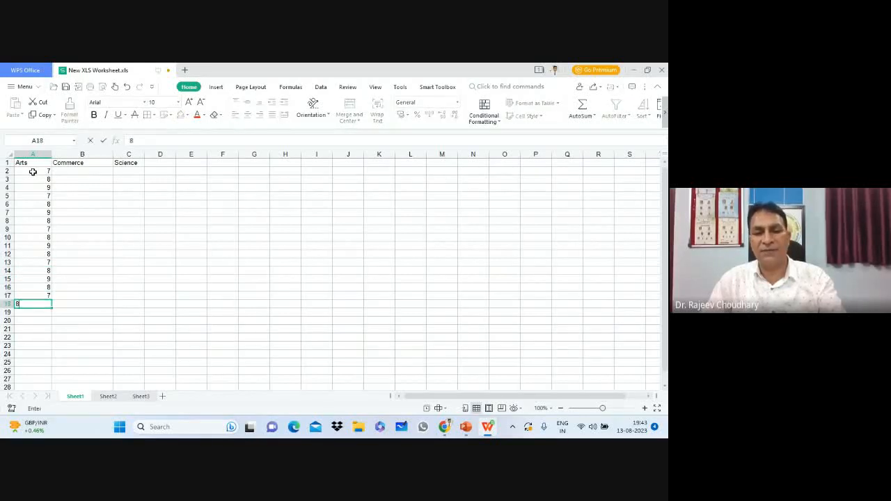
pyautogui.press('Return')
pyautogui.write('7')
pyautogui.press('Return')
pyautogui.write('8')
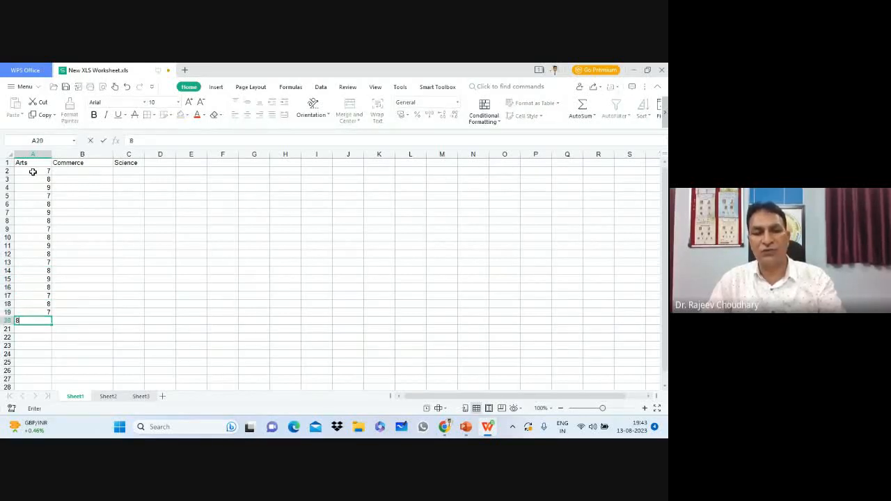
pyautogui.press('Return')
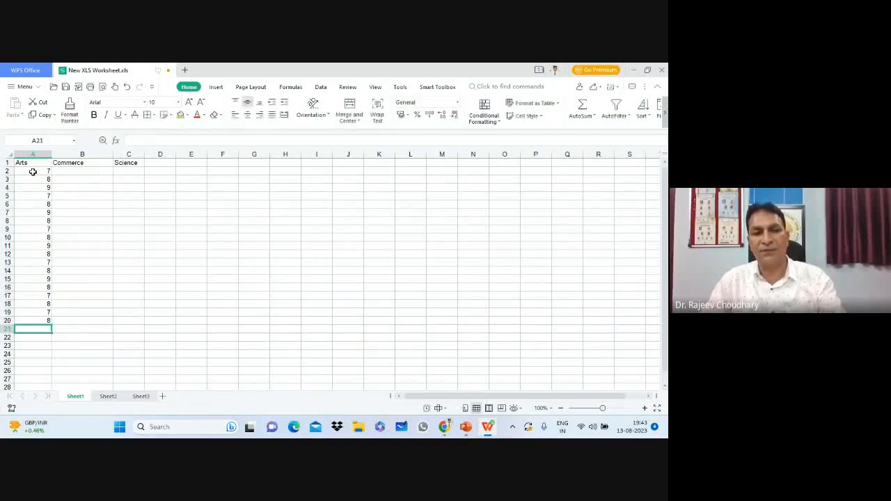
pyautogui.write('9')
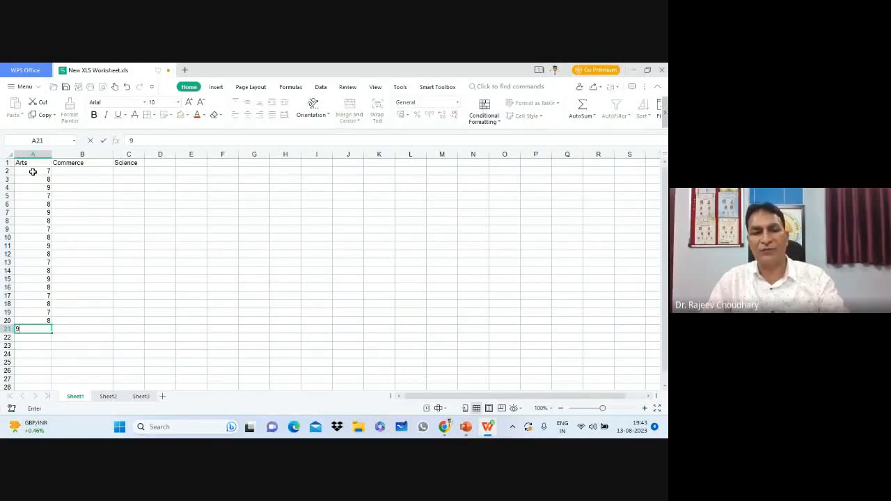
pyautogui.press('Return')
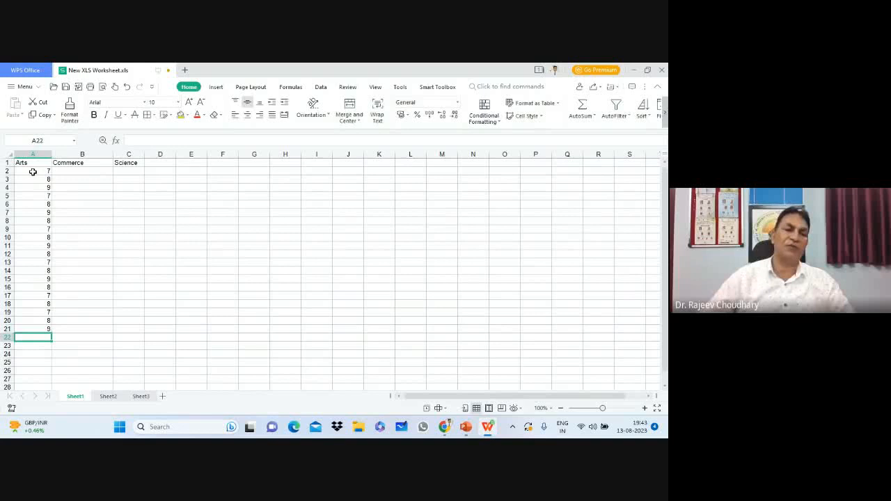
pyautogui.click(128, 319)
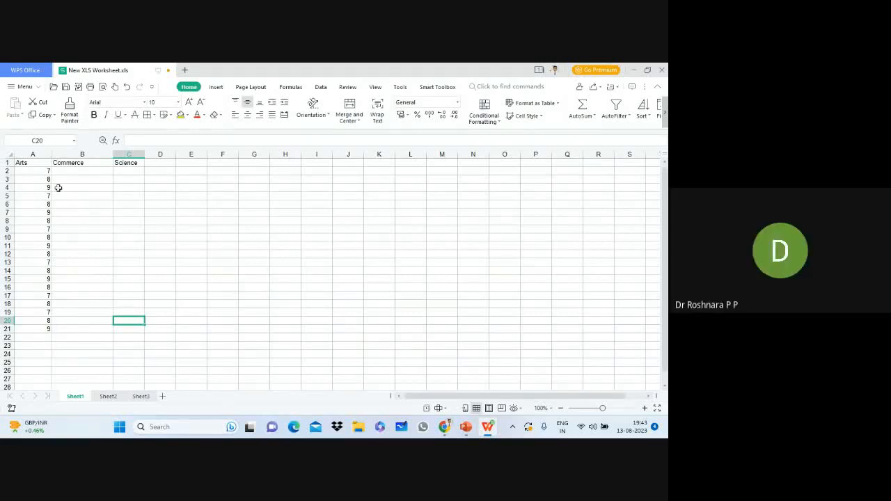
# - Fill the Commerce column from B2 to B11 with 7, 8, 9, 8, 7, 8, 9, 8, 7 and 8
pyautogui.click(71, 170)
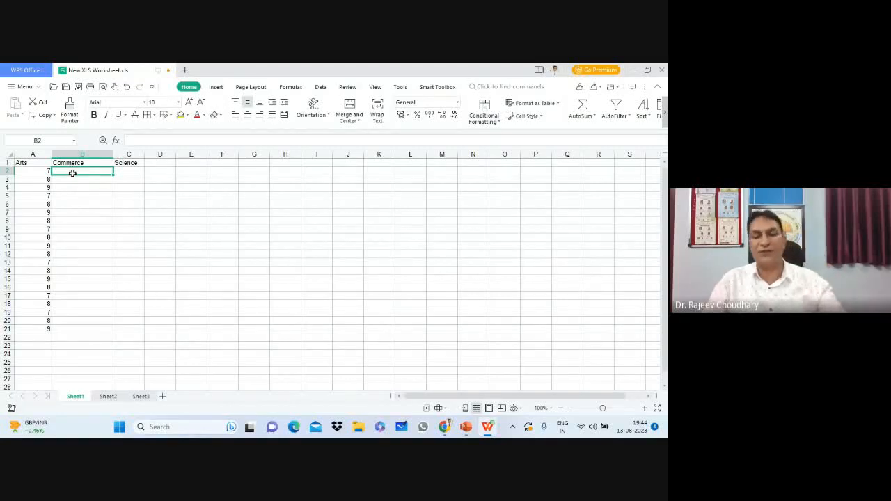
pyautogui.write('7')
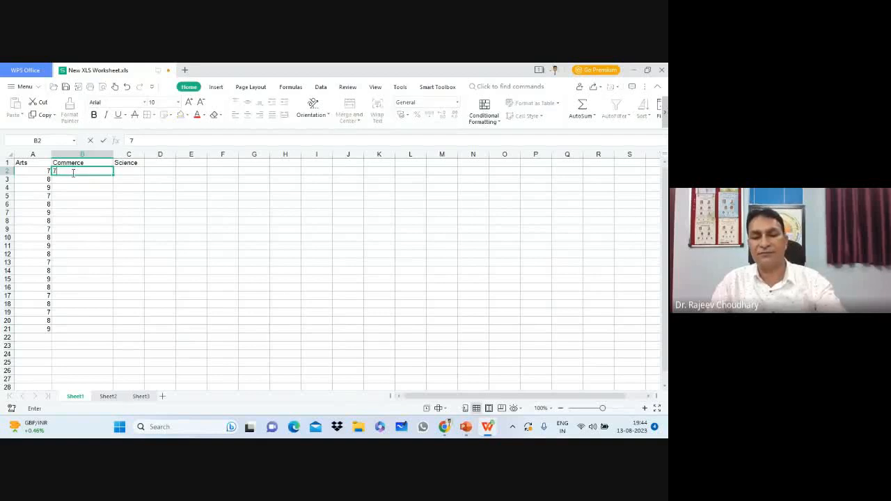
pyautogui.press('Return')
pyautogui.write('8')
pyautogui.press('Return')
pyautogui.write('9')
pyautogui.press('Return')
pyautogui.write('8')
pyautogui.press('Return')
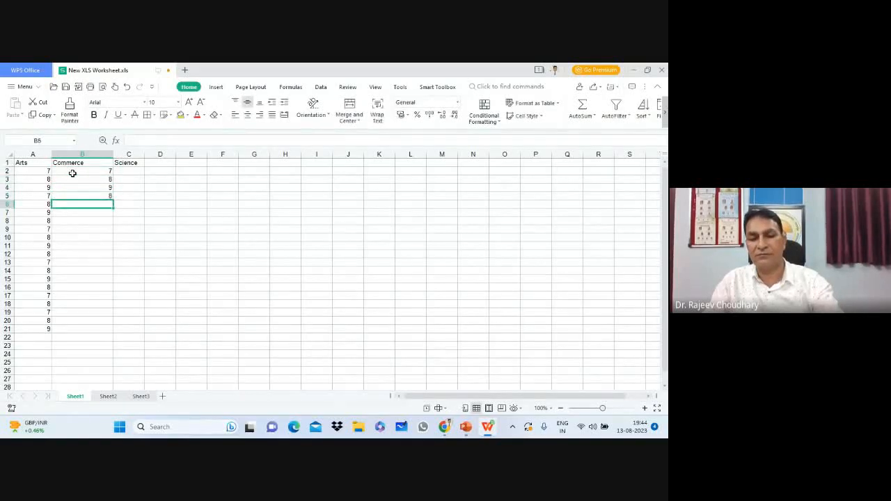
pyautogui.write('7')
pyautogui.press('Return')
pyautogui.write('8')
pyautogui.press('Return')
pyautogui.write('9')
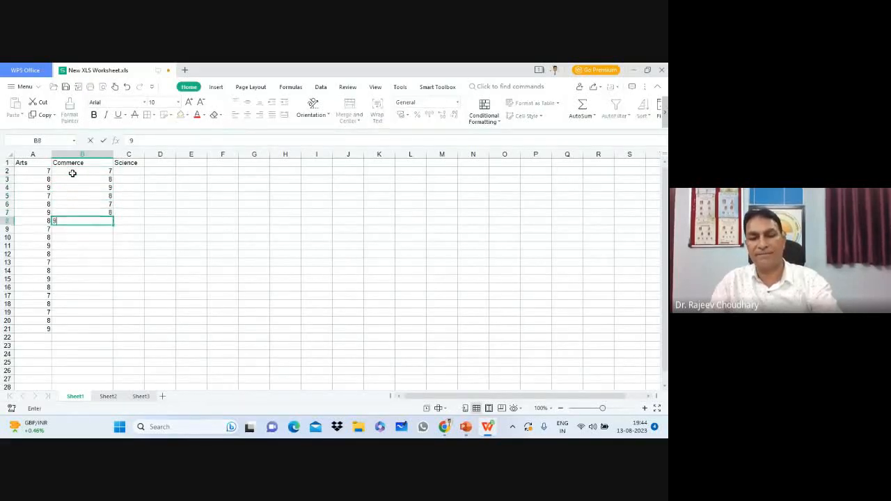
pyautogui.press('Return')
pyautogui.write('8')
pyautogui.press('Return')
pyautogui.write('7')
pyautogui.press('Return')
pyautogui.write('8')
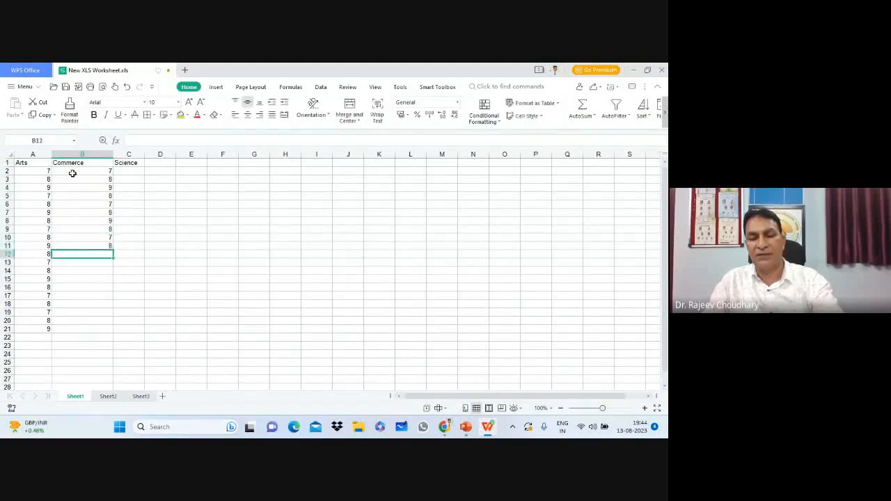
pyautogui.press('Return')
# - Continue the Commerce column from B12 to B21 with 9, 7, 8, 7, 8, 9, 8, 7, 8 and 7
pyautogui.write('9')
pyautogui.press('Return')
pyautogui.write('7')
pyautogui.press('Return')
pyautogui.write('8')
pyautogui.press('Return')
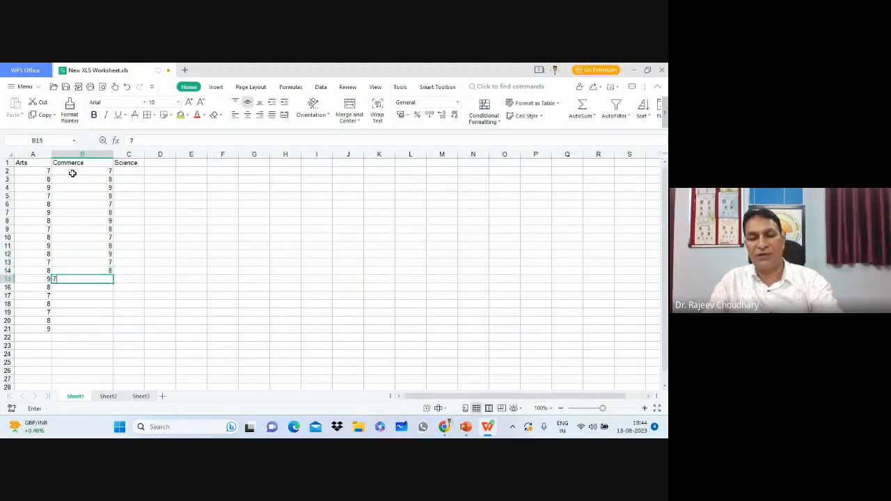
pyautogui.write('7')
pyautogui.press('Return')
pyautogui.write('8')
pyautogui.press('Return')
pyautogui.write('9')
pyautogui.press('Return')
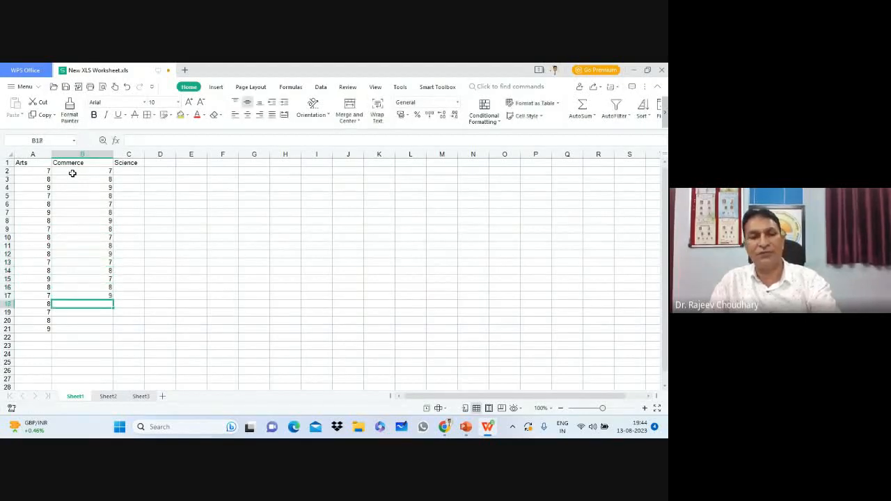
pyautogui.write('8')
pyautogui.press('Return')
pyautogui.write('7')
pyautogui.press('Return')
pyautogui.write('8')
pyautogui.press('Return')
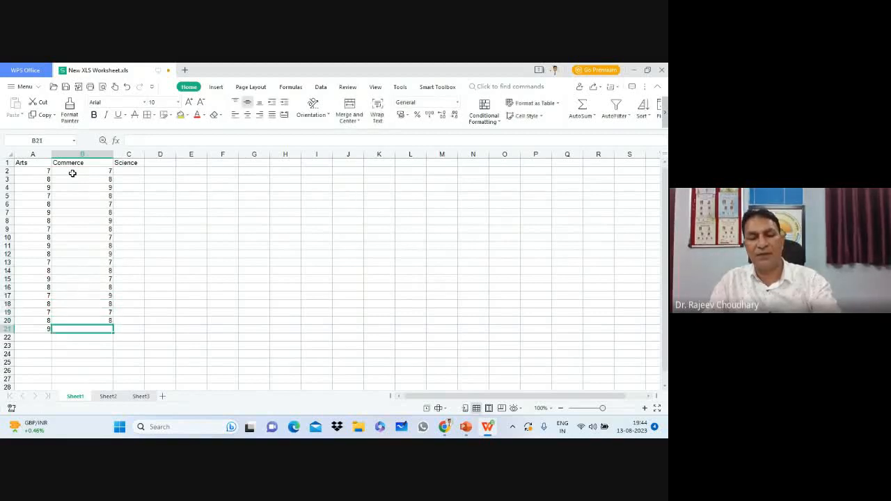
pyautogui.write('7')
pyautogui.press('Return')
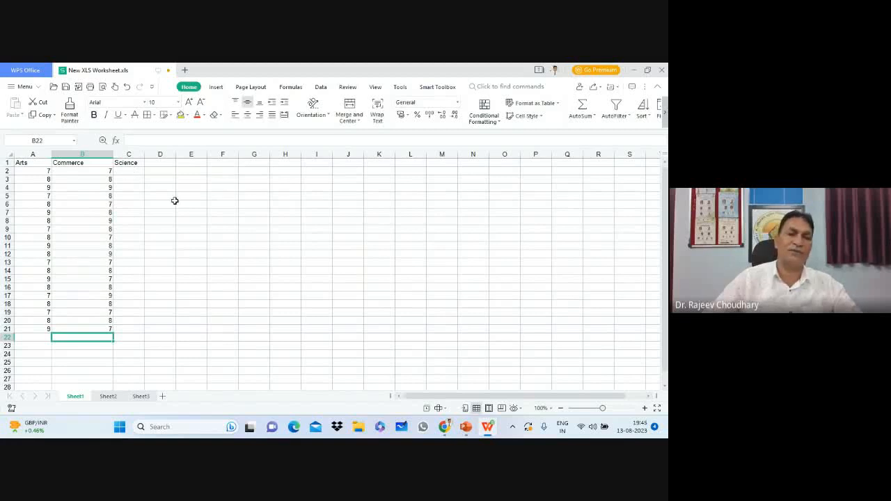
# - Fill the Science column from C2 to C11 with 9, 8, 7, 6, 8, 9, 8, 7, 8 and 9
pyautogui.click(158, 219)
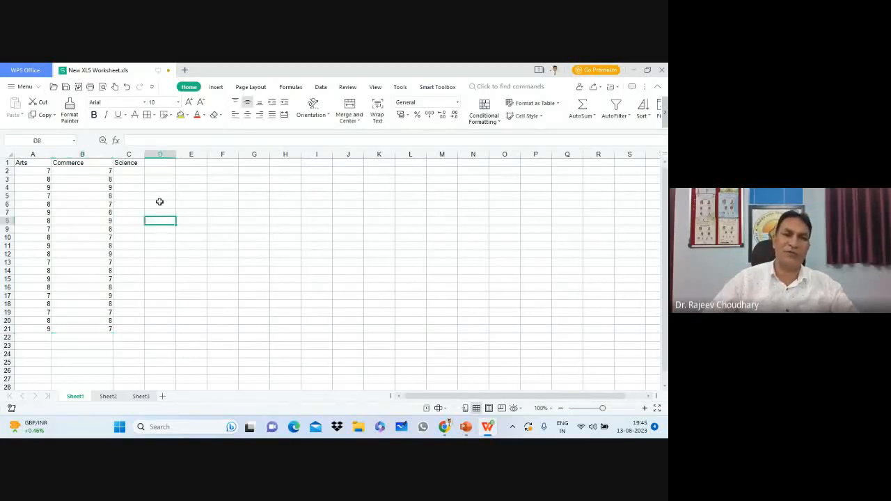
pyautogui.click(132, 171)
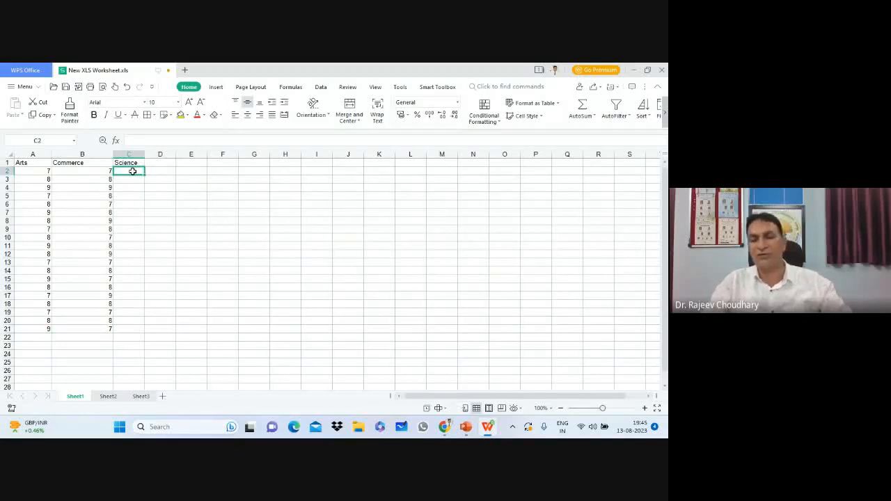
pyautogui.write('9')
pyautogui.press('Return')
pyautogui.write('8')
pyautogui.press('Return')
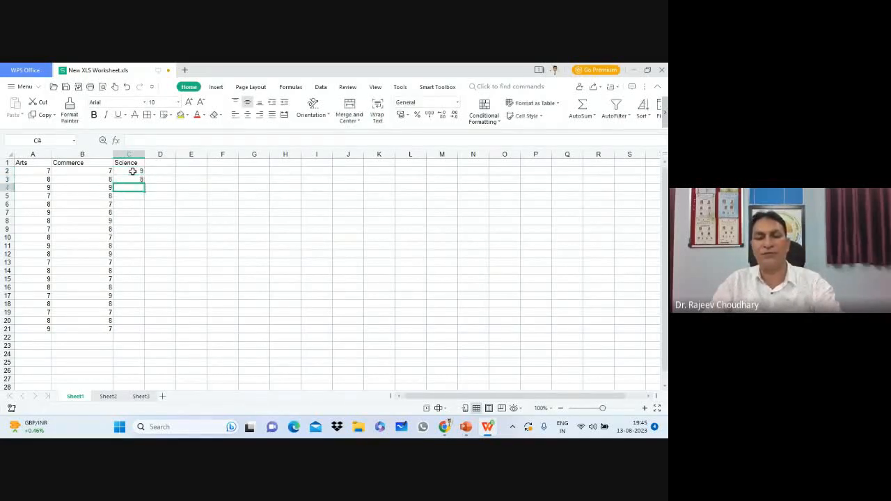
pyautogui.write('7')
pyautogui.press('Return')
pyautogui.write('6')
pyautogui.press('Return')
pyautogui.write('8')
pyautogui.press('Return')
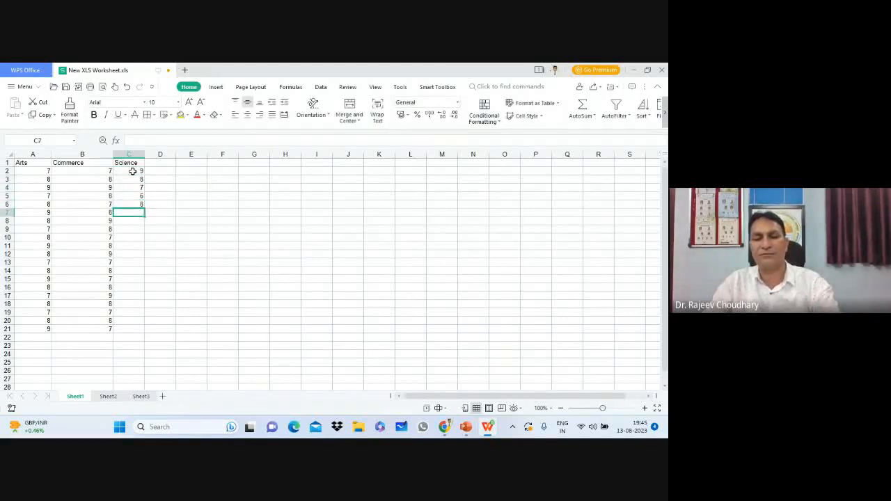
pyautogui.write('9')
pyautogui.press('Return')
pyautogui.write('8')
pyautogui.press('Return')
pyautogui.write('7')
pyautogui.press('Return')
pyautogui.write('8')
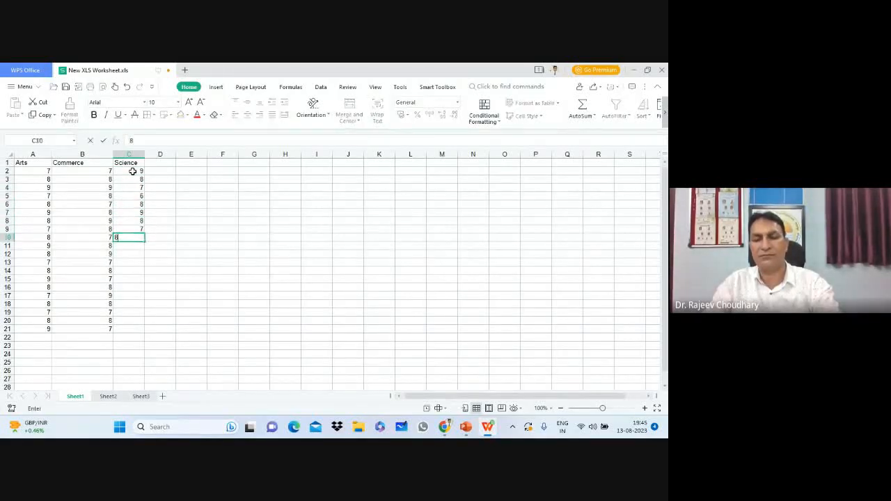
pyautogui.press('Return')
pyautogui.write('9')
pyautogui.press('Return')
# - Continue the Science column from C12 to C21 with 8, 7, 8, 9, 8, 9, 8, 7, 8 and 9
pyautogui.write('8')
pyautogui.press('Return')
pyautogui.write('7')
pyautogui.press('Return')
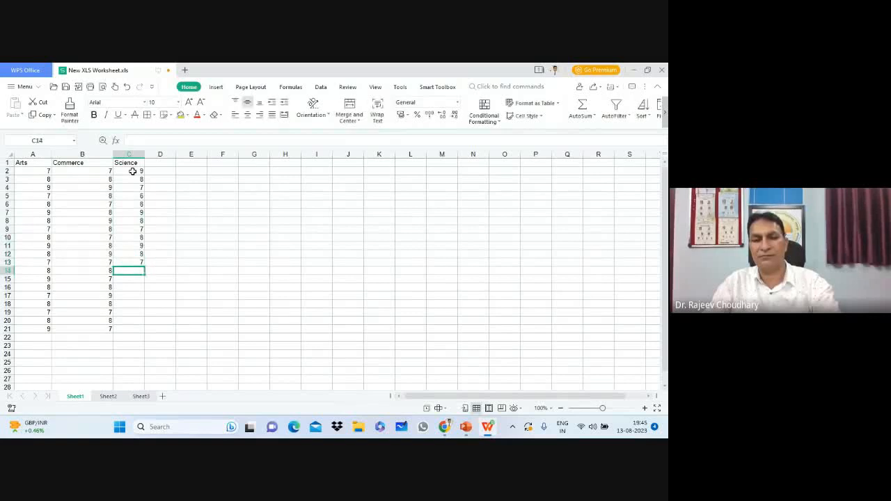
pyautogui.write('8')
pyautogui.press('Return')
pyautogui.write('9')
pyautogui.press('Return')
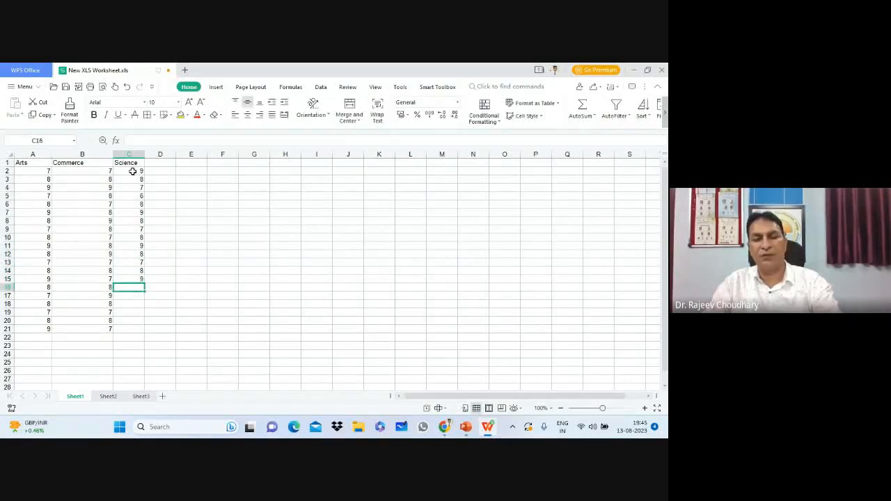
pyautogui.write('8')
pyautogui.press('Return')
pyautogui.write('9')
pyautogui.press('Return')
pyautogui.write('8')
pyautogui.press('Return')
pyautogui.write('7')
pyautogui.press('Return')
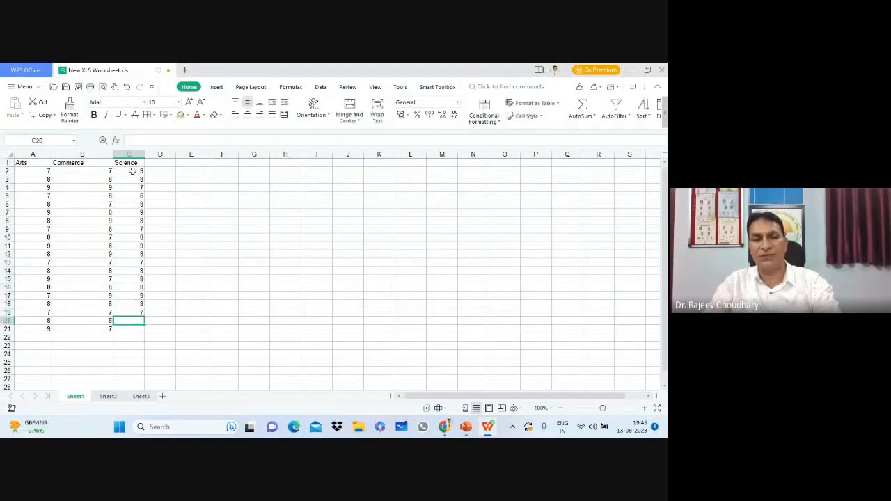
pyautogui.write('8')
pyautogui.press('Return')
pyautogui.write('9')
pyautogui.press('Return')
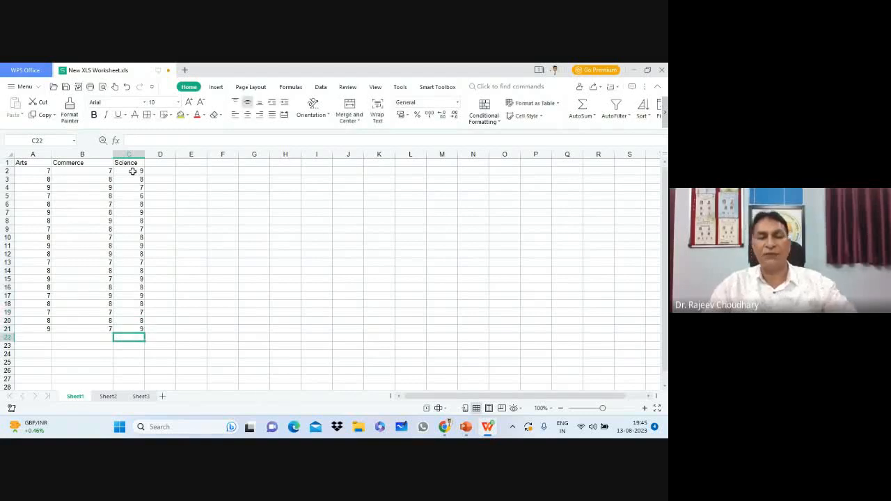
# - Widen the Science column to about one and a half times its width
pyautogui.moveTo(268, 279); pyautogui.dragTo(285, 271)
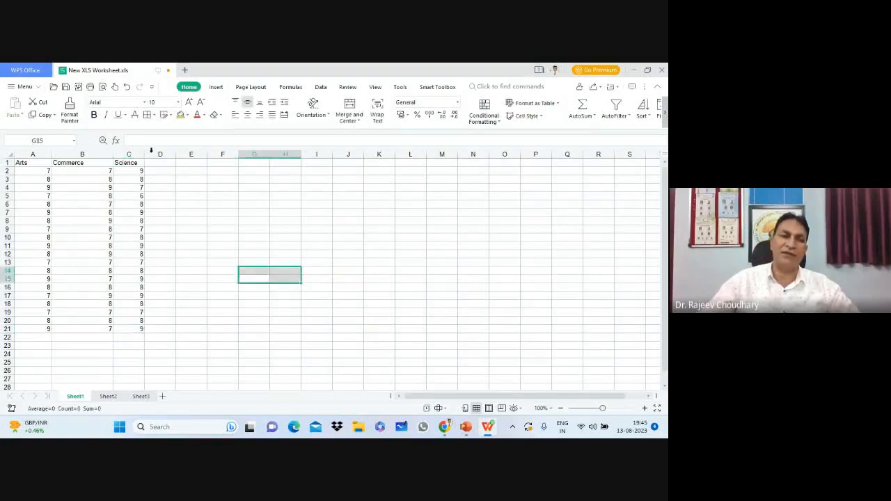
pyautogui.moveTo(145, 154); pyautogui.dragTo(165, 154)
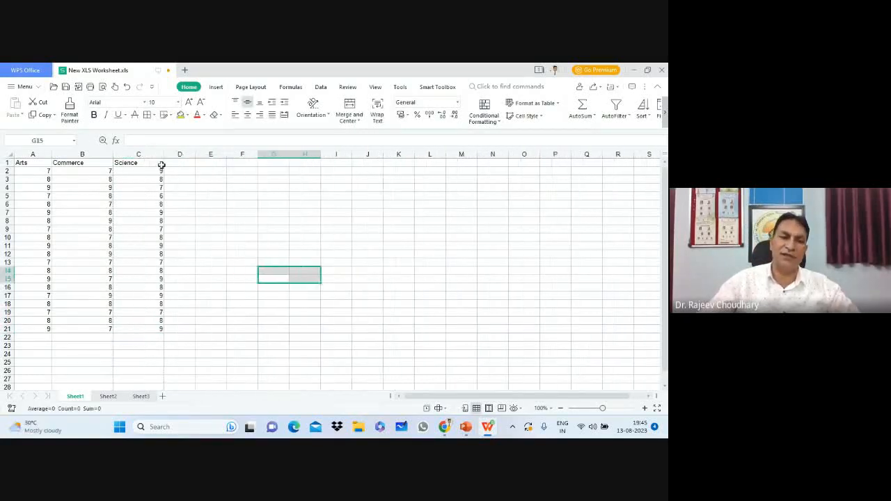
pyautogui.click(151, 361)
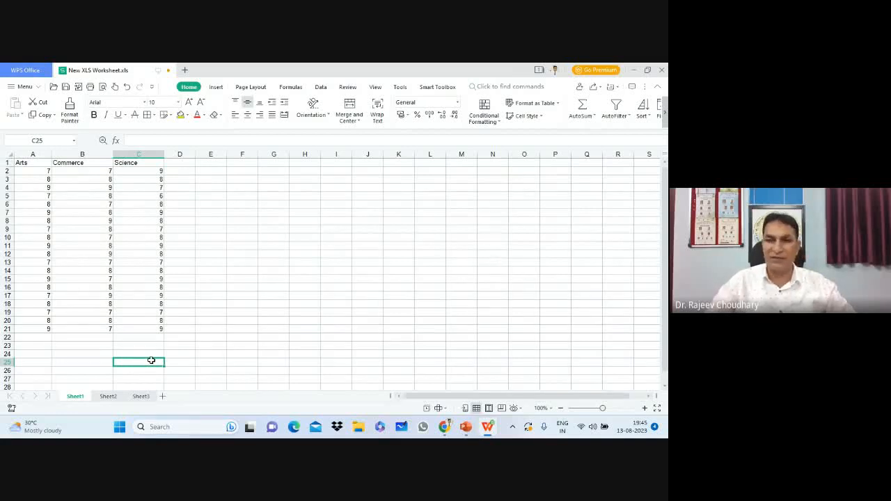
# - Close the worksheet, saving the changes to New XLS Worksheet.xls
pyautogui.click(396, 222)
pyautogui.click(319, 85)
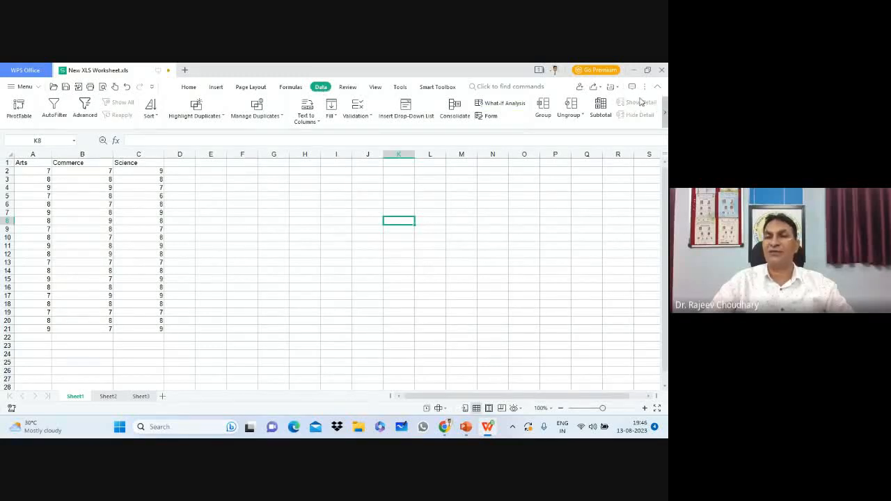
pyautogui.click(662, 72)
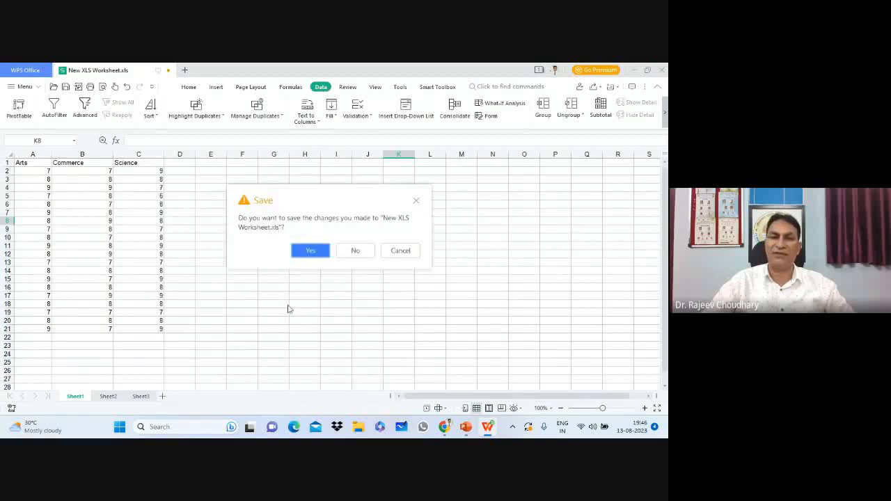
pyautogui.click(318, 255)
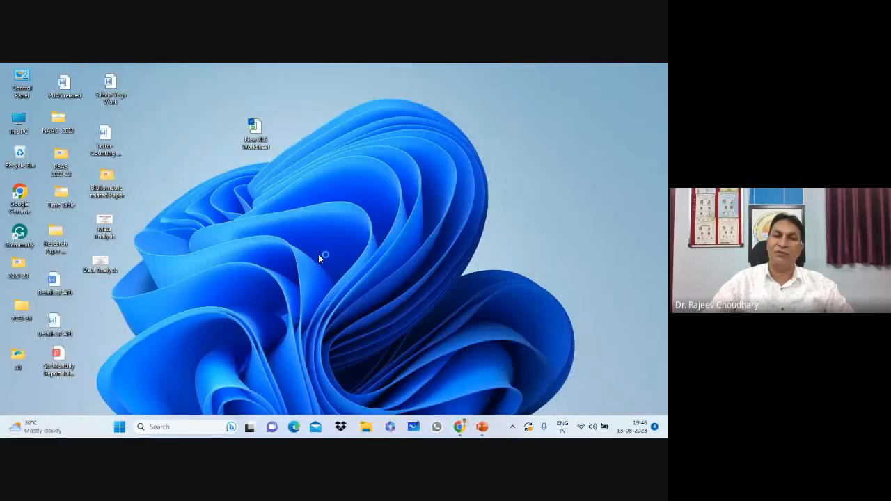
# - Open the New XLS Worksheet file from the desktop with Excel
pyautogui.rightClick(254, 129)
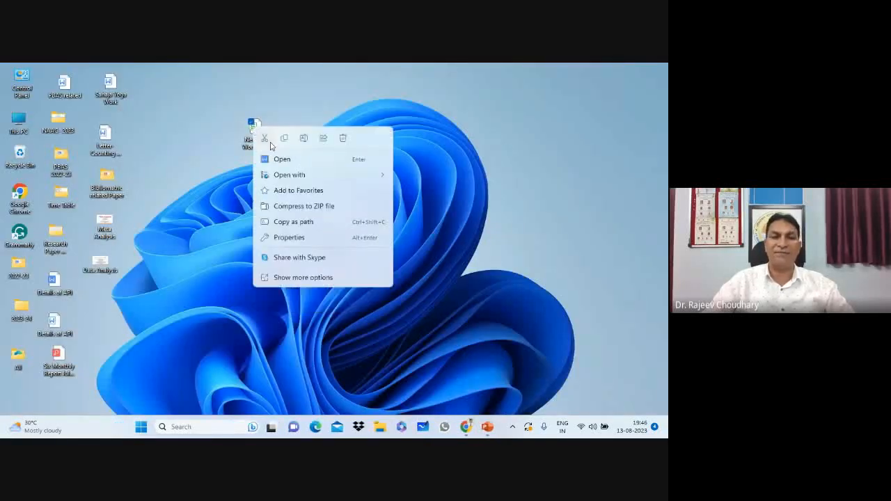
pyautogui.moveTo(295, 175)
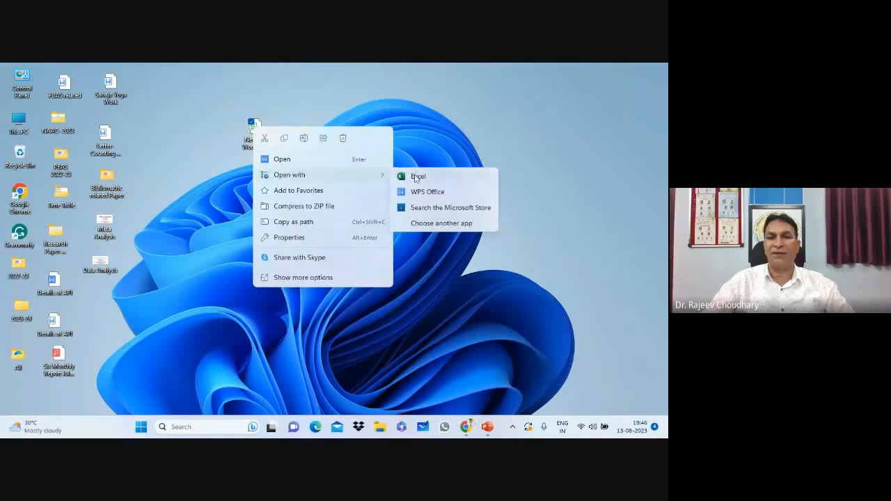
pyautogui.click(416, 177)
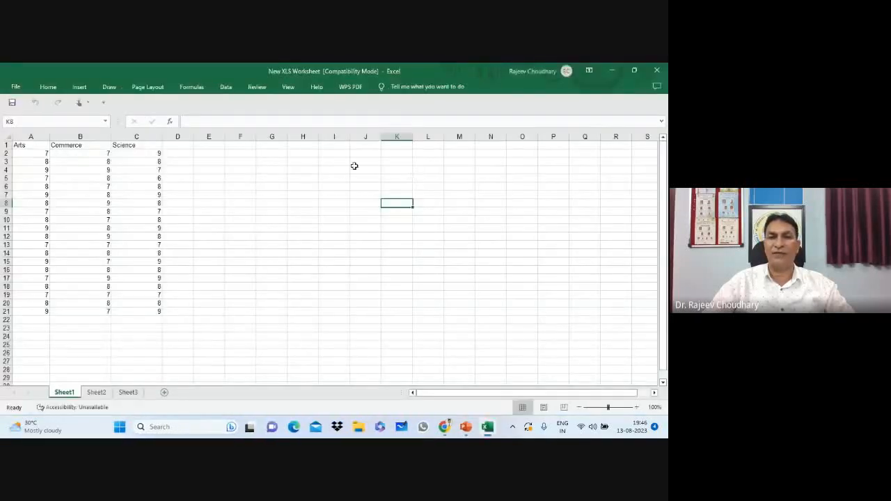
# - Start the Anova: Single Factor tool from the Data Analysis tools
pyautogui.click(225, 89)
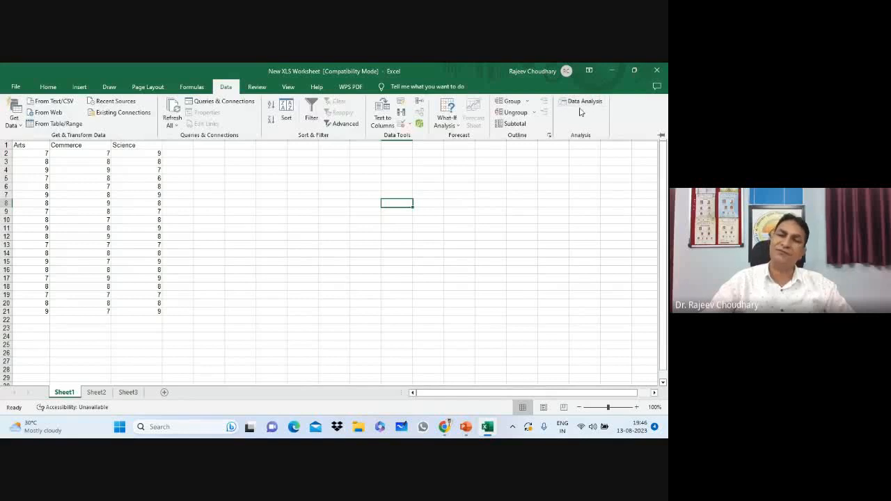
pyautogui.click(584, 102)
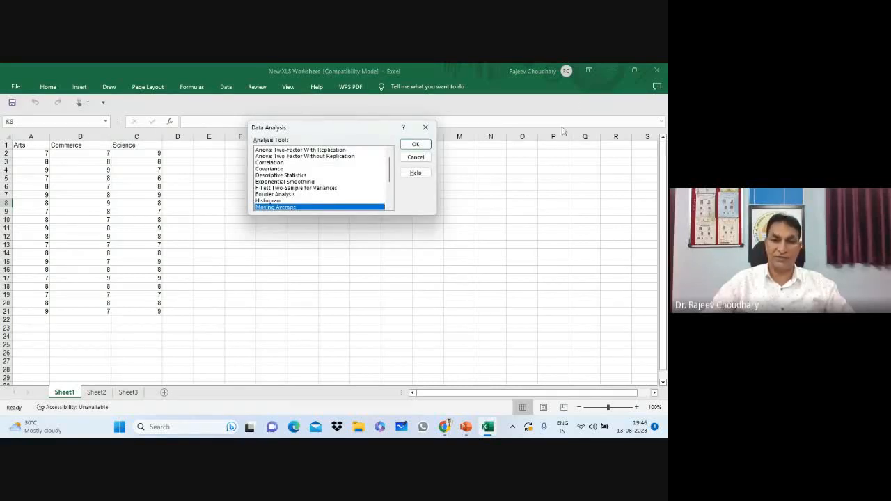
pyautogui.scroll(2, 391, 170)
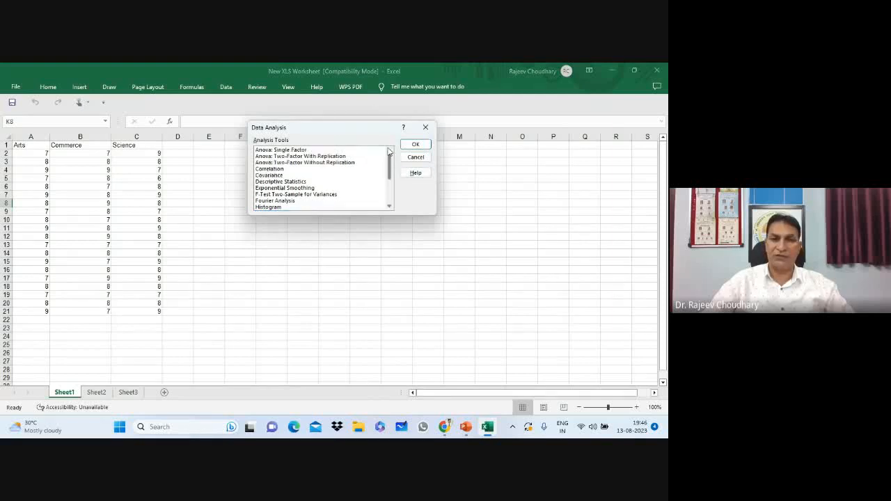
pyautogui.click(299, 150)
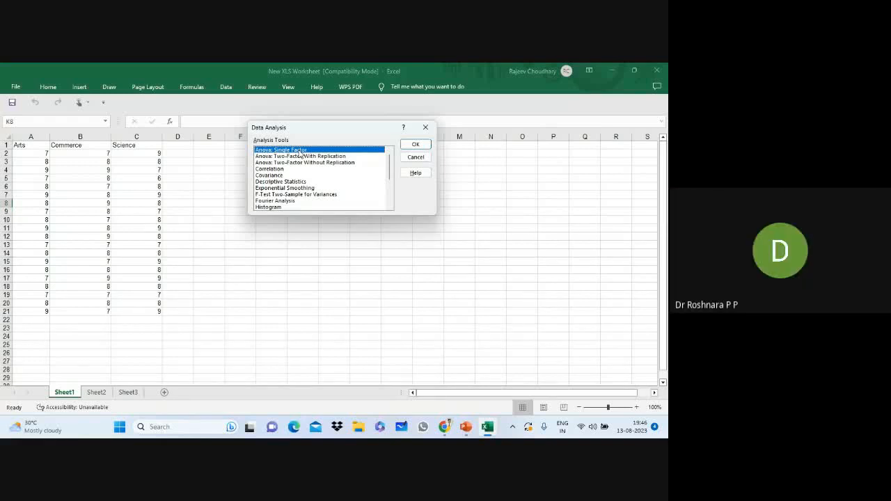
pyautogui.click(415, 145)
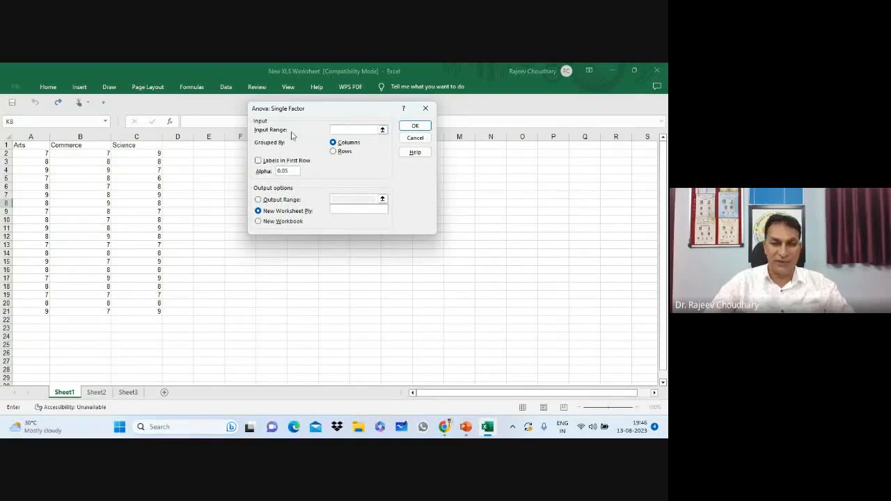
# - Run the single-factor ANOVA on A1:C21, grouped by columns with labels in the first row, and output to a new worksheet
pyautogui.click(382, 130)
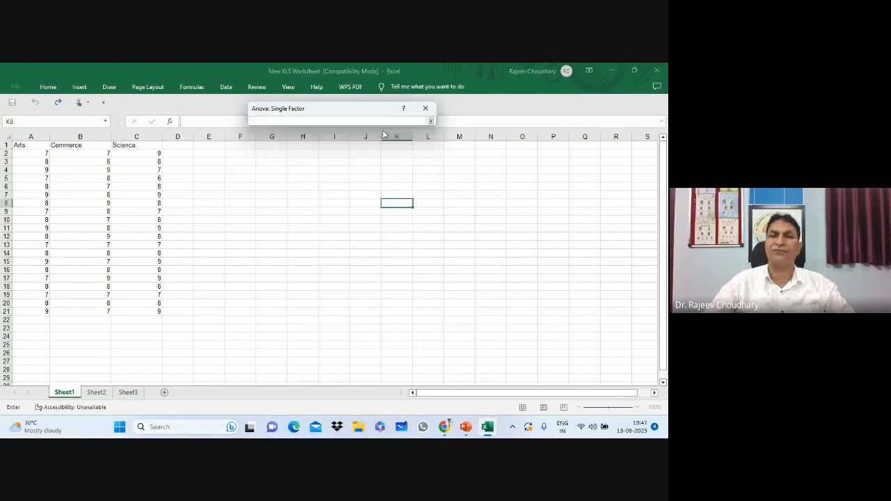
pyautogui.moveTo(20, 145); pyautogui.dragTo(146, 311)
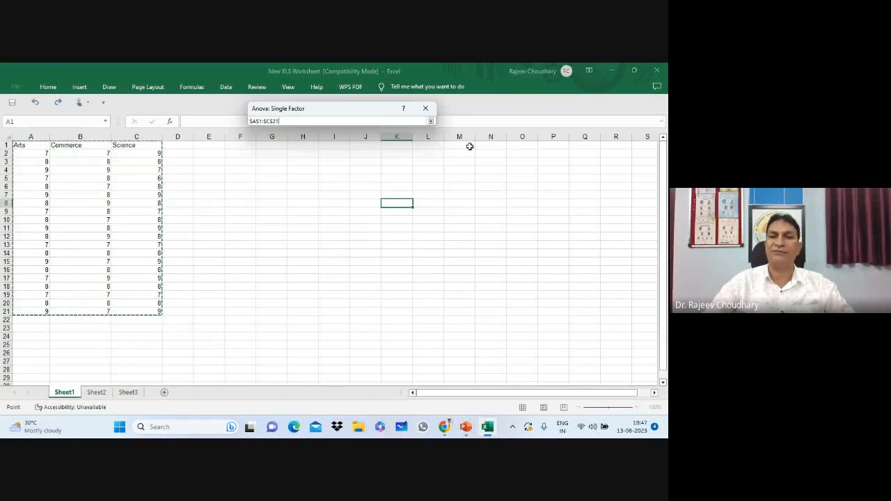
pyautogui.click(431, 121)
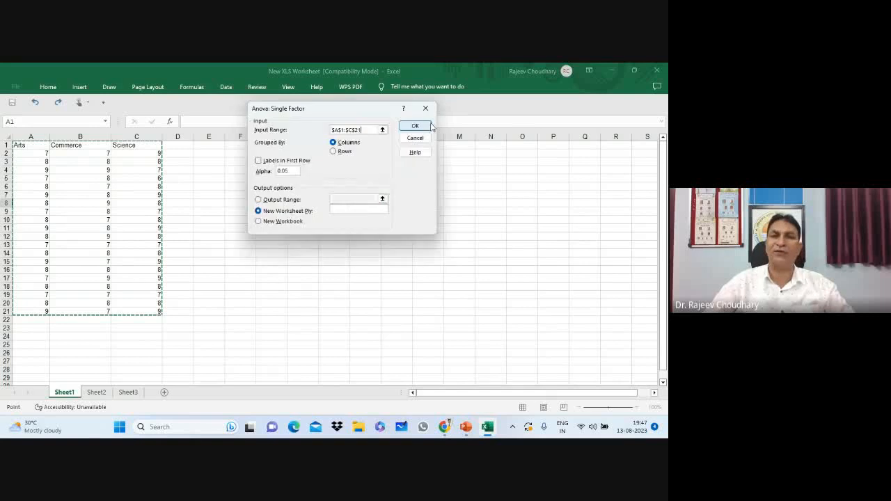
pyautogui.click(259, 162)
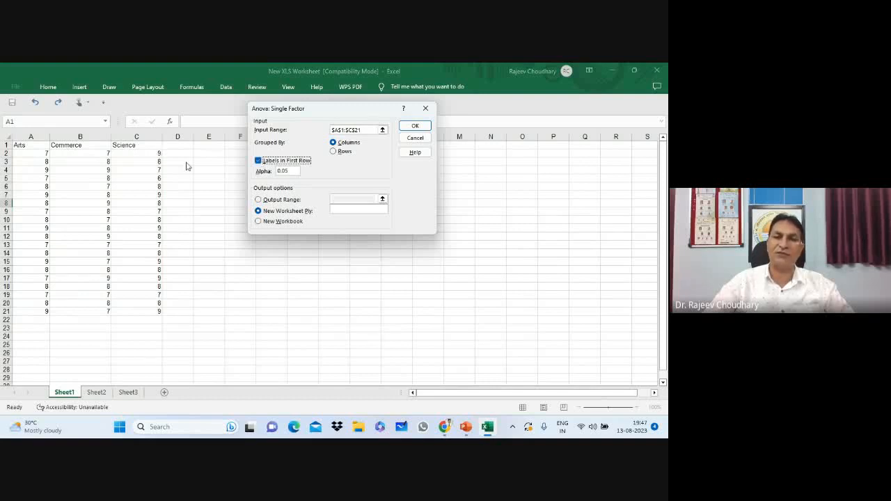
pyautogui.click(416, 128)
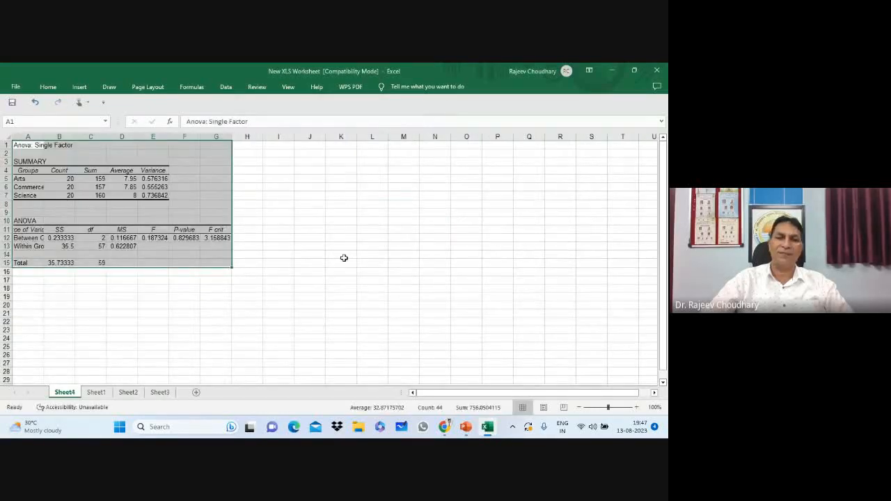
# - Enlarge the ANOVA results sheet to 140% and examine the summary table of the three groups
pyautogui.click(636, 408)
pyautogui.click(636, 408)
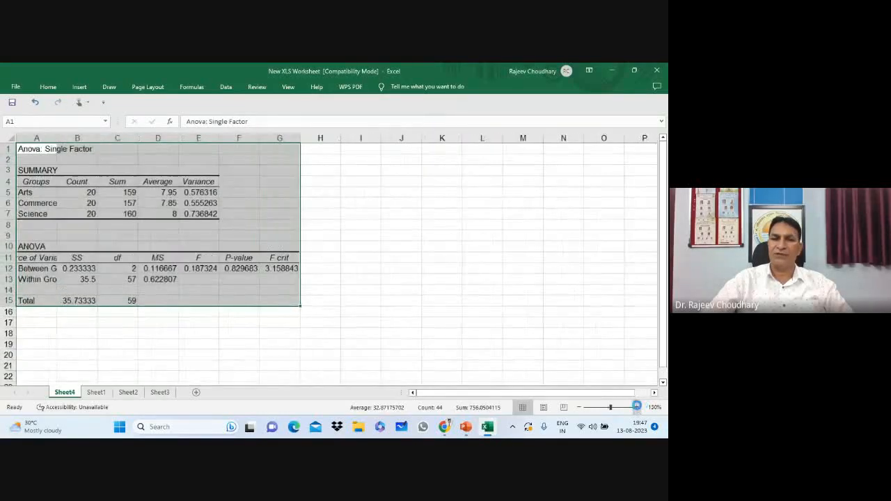
pyautogui.click(637, 408)
pyautogui.click(637, 407)
pyautogui.click(455, 235)
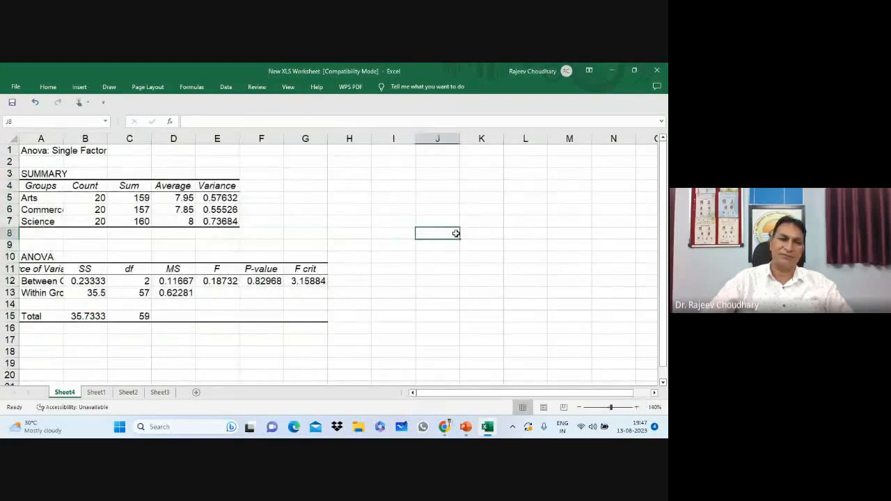
pyautogui.click(285, 199)
pyautogui.click(92, 173)
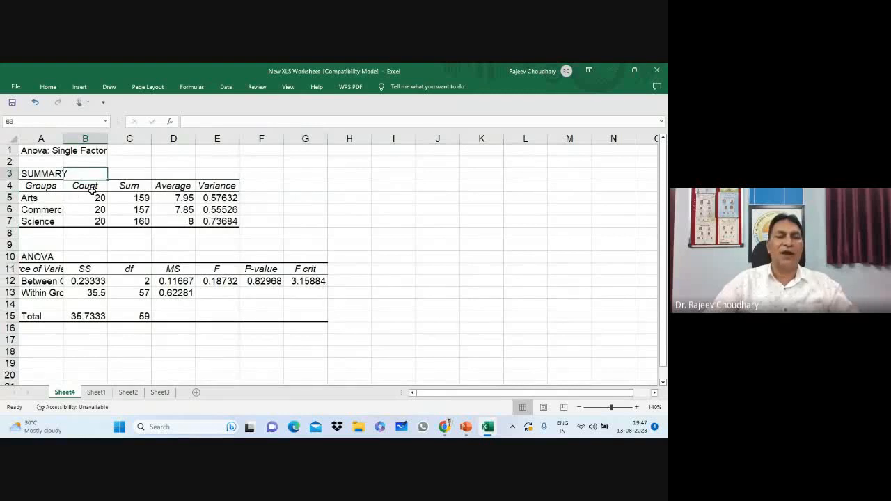
# - Examine the Count and Average values of the Arts, Commerce and Science groups in the ANOVA summary table
pyautogui.click(90, 186)
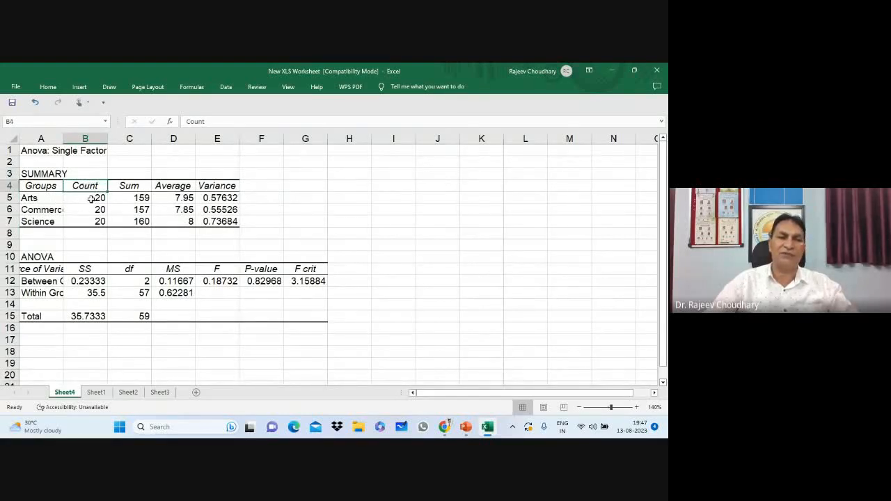
pyautogui.click(92, 199)
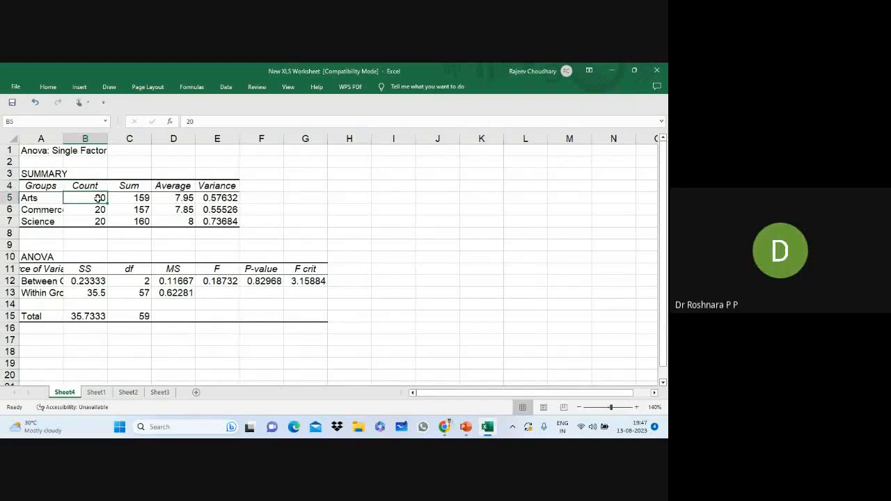
pyautogui.click(99, 212)
pyautogui.click(100, 220)
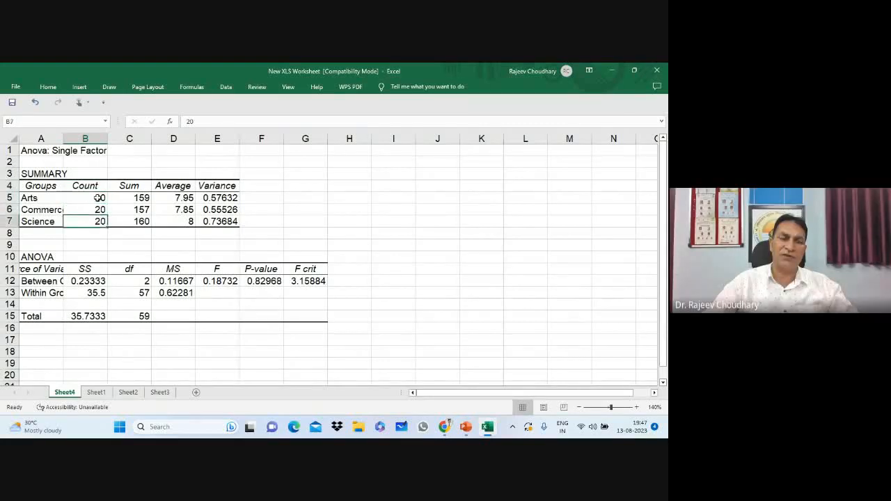
pyautogui.click(96, 198)
pyautogui.click(100, 208)
pyautogui.click(100, 222)
pyautogui.click(178, 187)
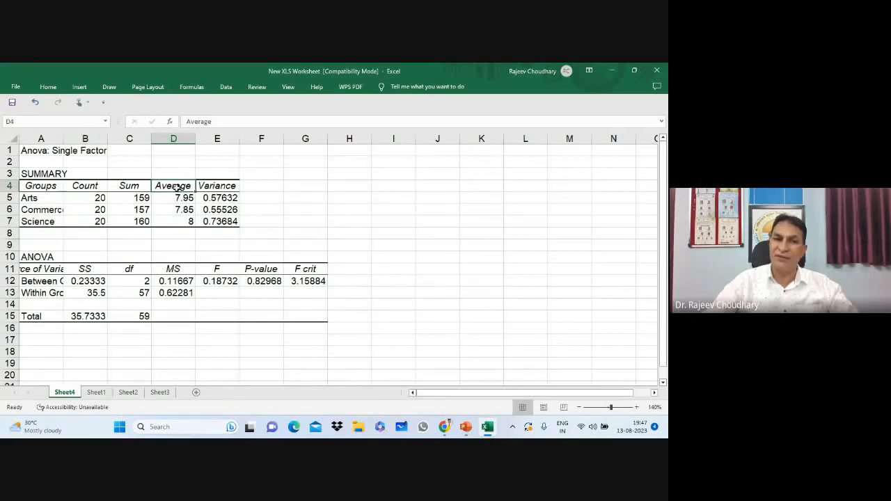
pyautogui.click(182, 198)
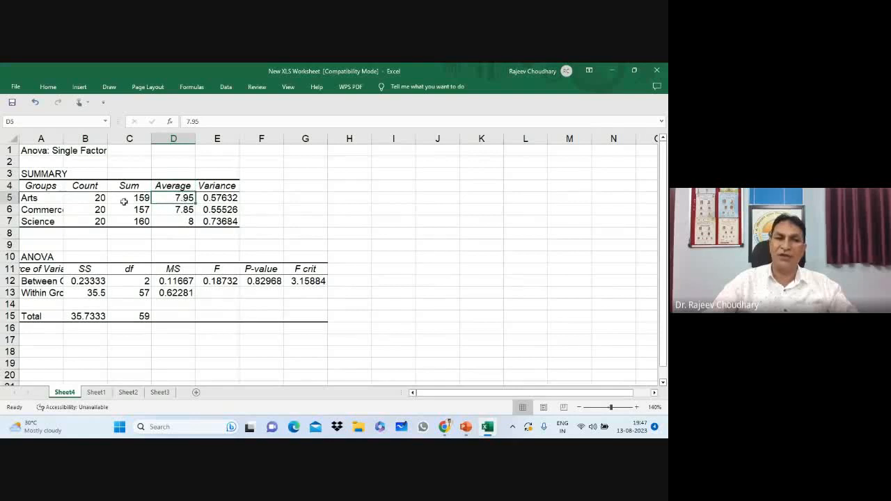
pyautogui.click(186, 209)
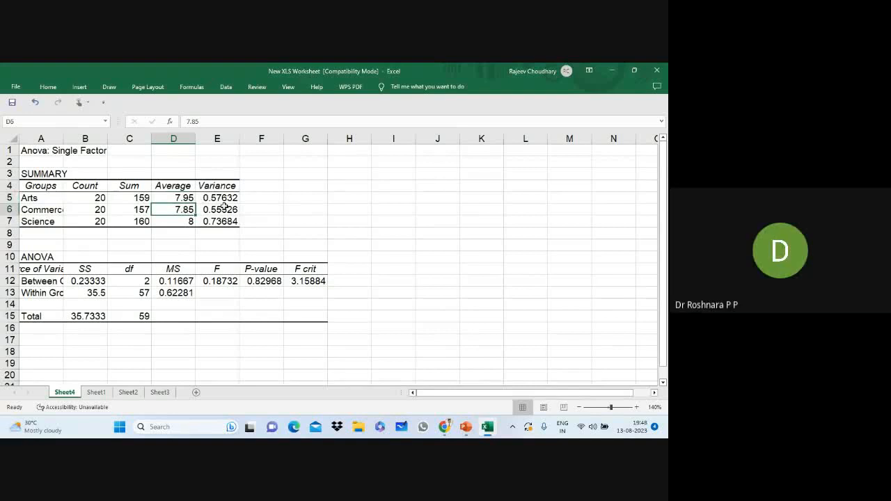
pyautogui.click(171, 222)
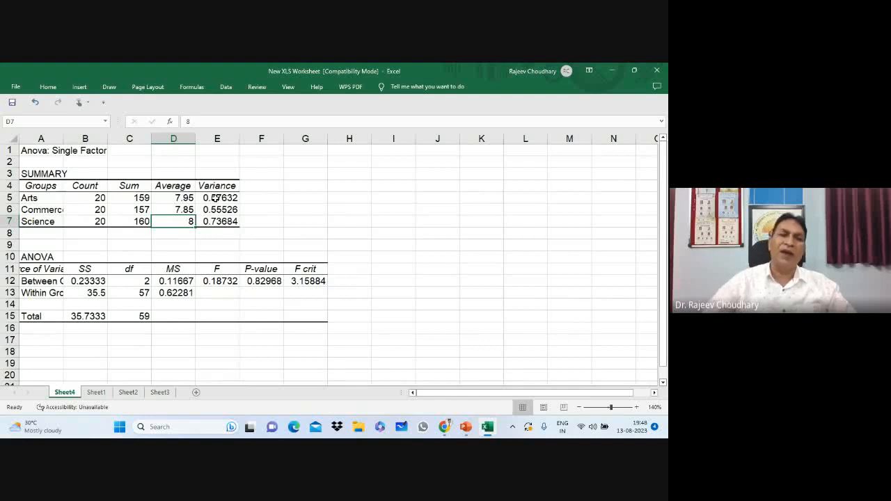
pyautogui.click(190, 197)
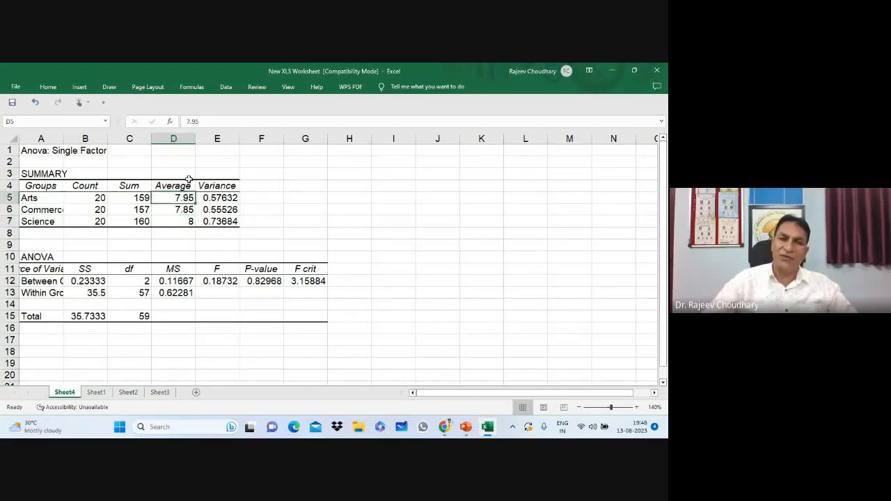
pyautogui.click(188, 185)
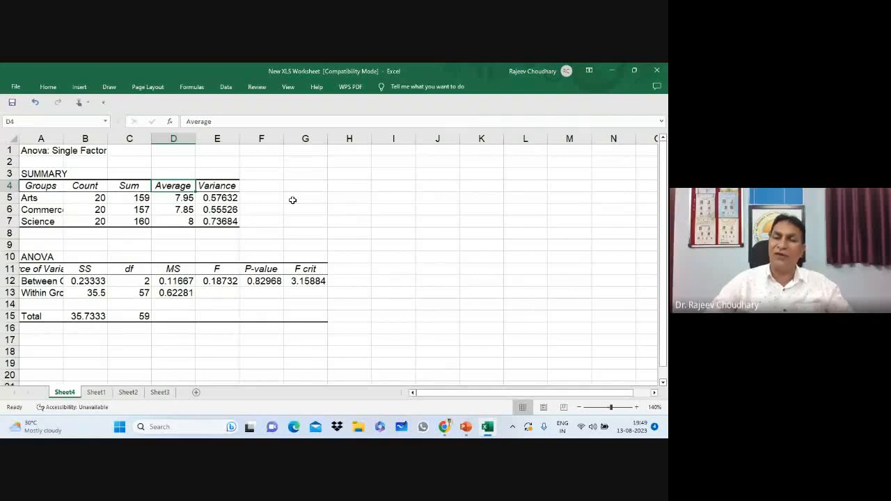
# - Examine the P-value and compare the F statistic with the F crit value in the Between Groups row of the ANOVA table
pyautogui.click(225, 279)
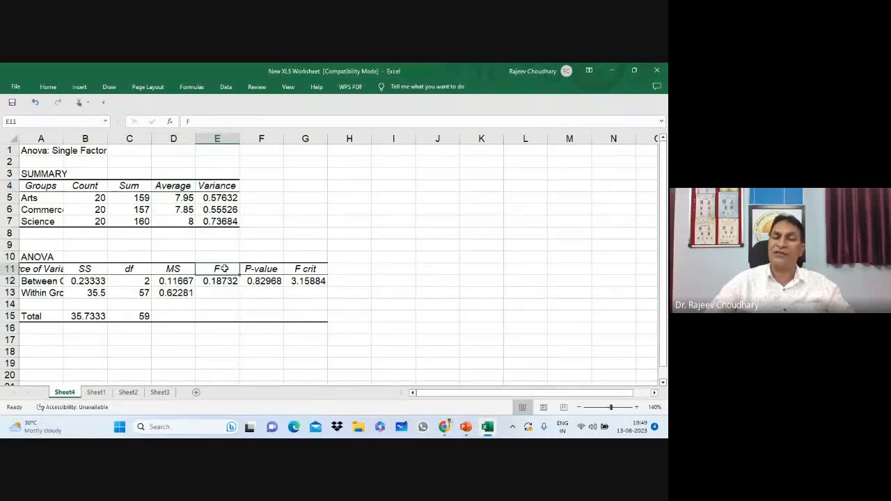
pyautogui.click(224, 281)
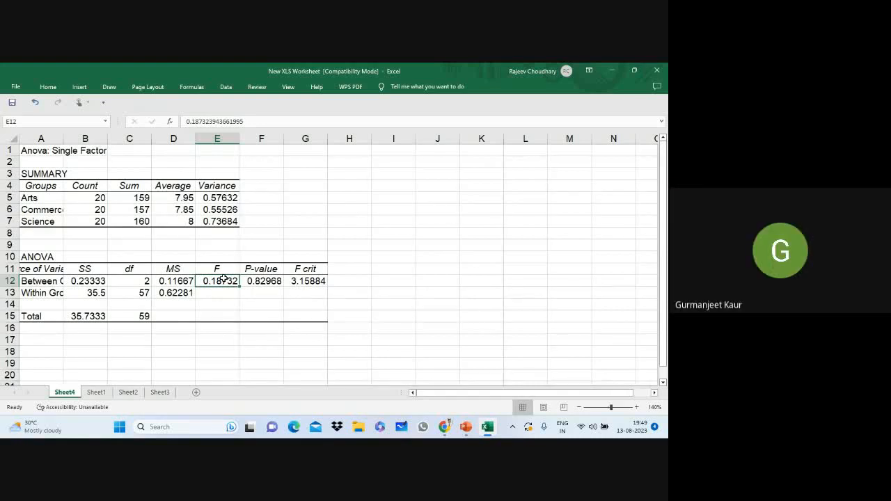
pyautogui.click(220, 269)
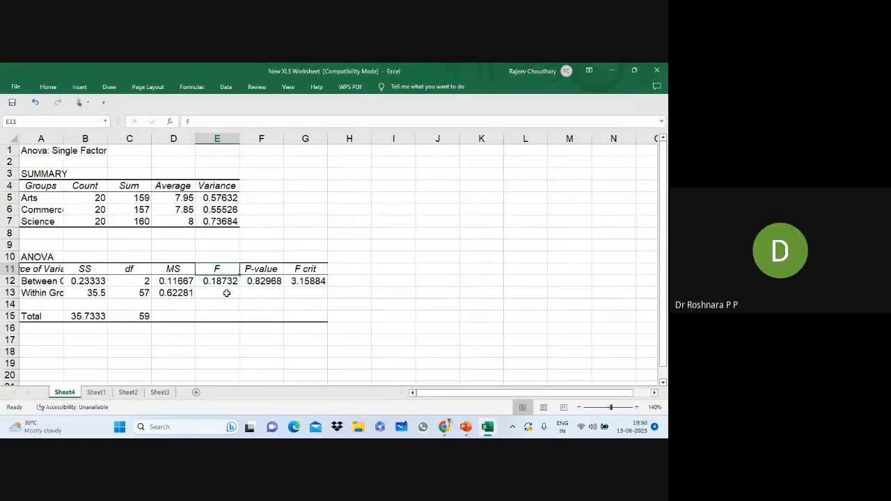
pyautogui.click(276, 282)
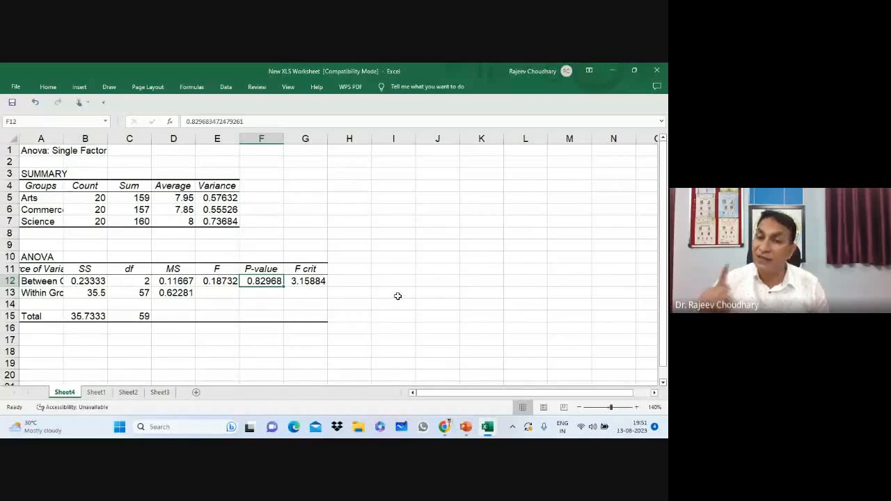
pyautogui.click(220, 281)
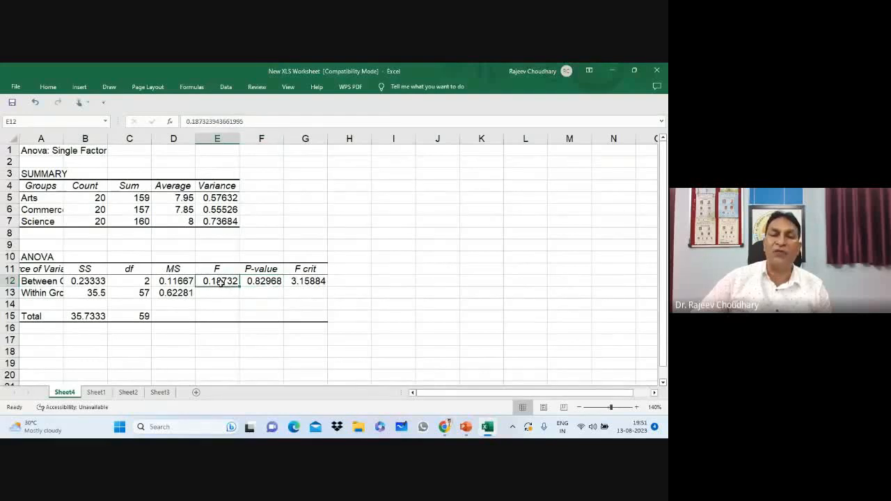
pyautogui.click(313, 283)
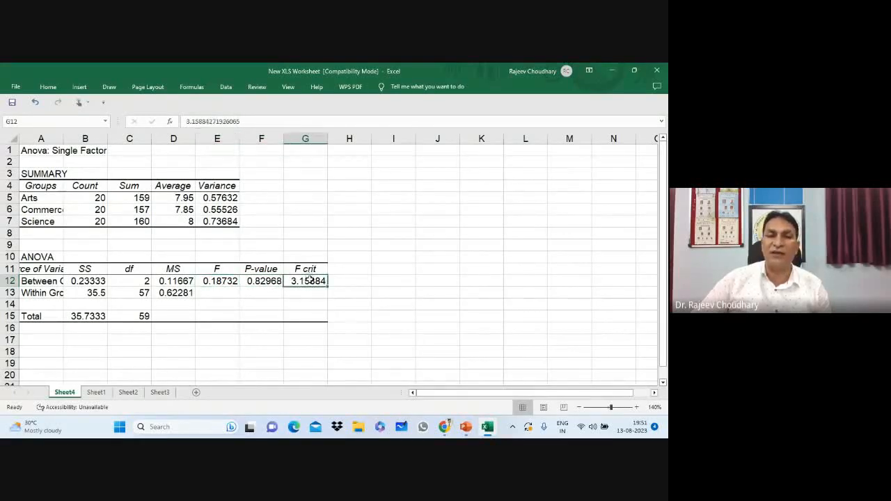
pyautogui.click(220, 281)
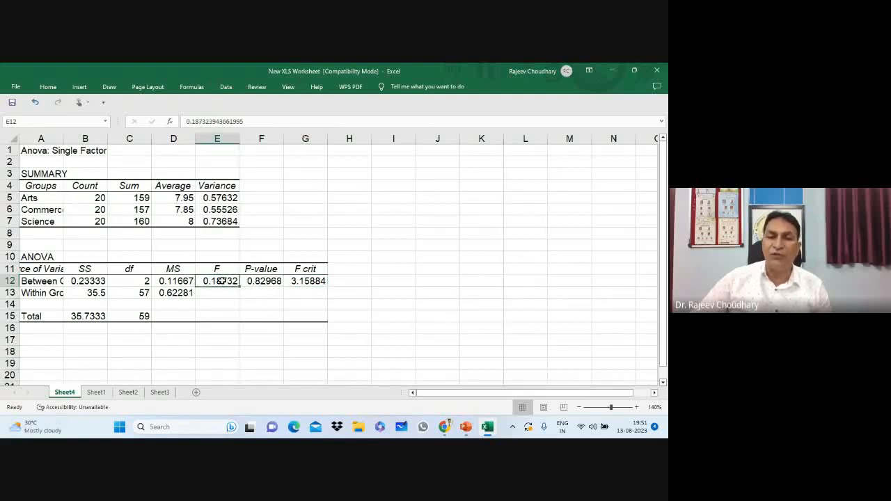
pyautogui.click(314, 281)
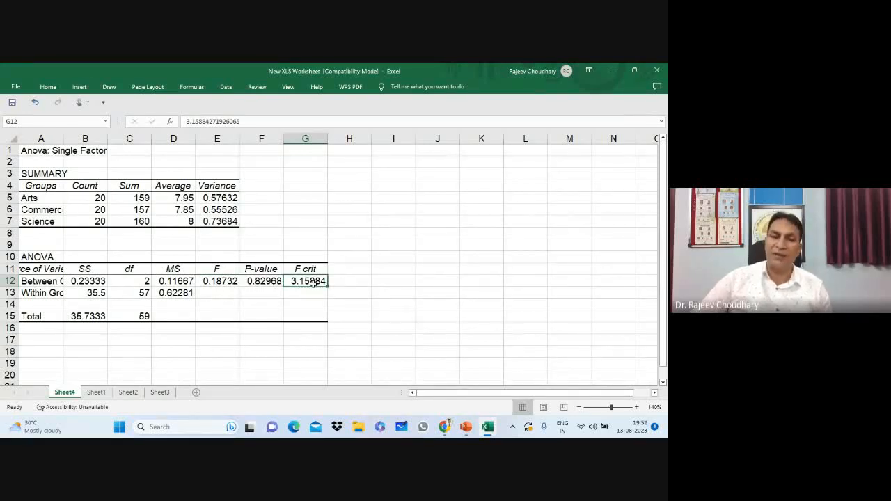
pyautogui.click(227, 284)
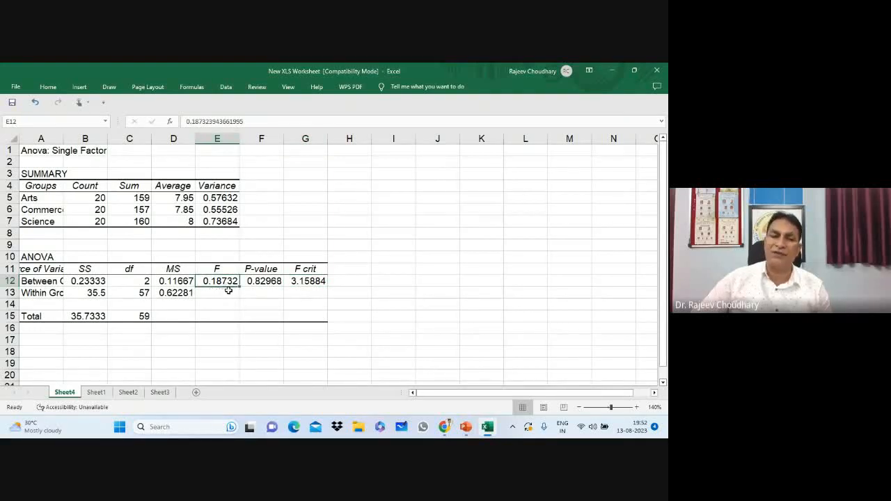
pyautogui.click(317, 282)
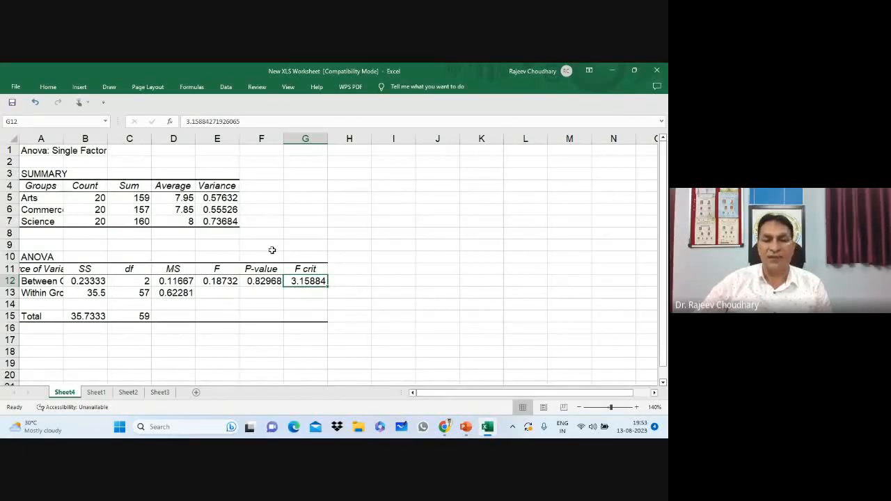
# - Review the three group averages again together with the F statistic and P-value to interpret the ANOVA result
pyautogui.click(187, 201)
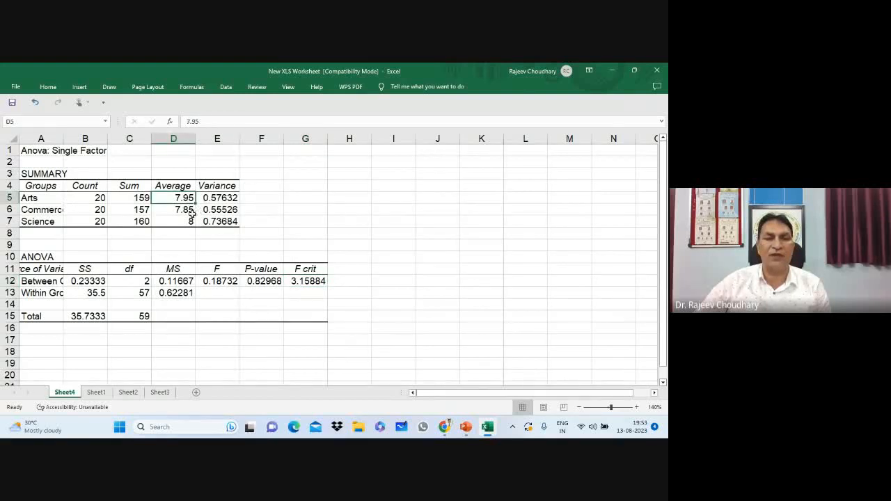
pyautogui.click(183, 218)
pyautogui.click(190, 211)
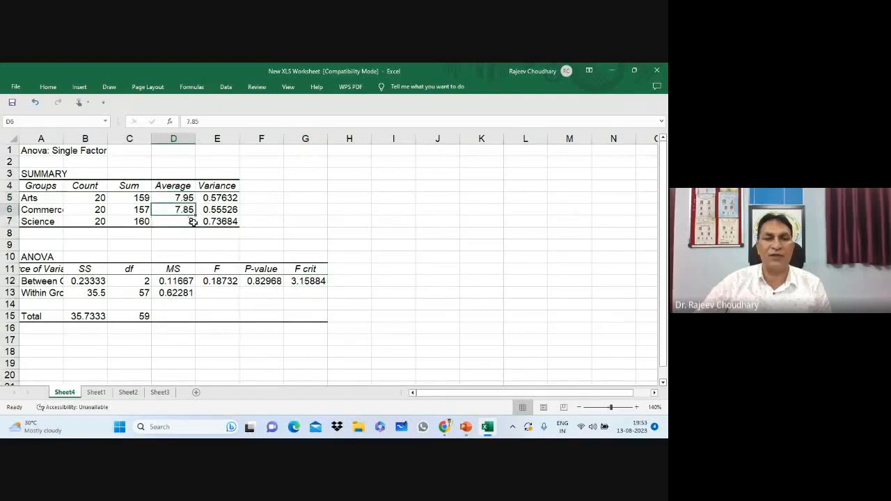
pyautogui.click(193, 222)
pyautogui.click(221, 283)
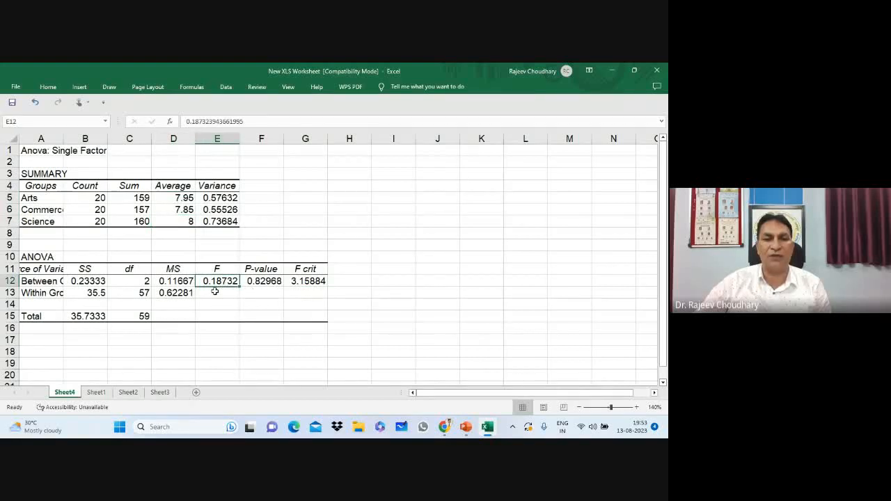
pyautogui.click(262, 283)
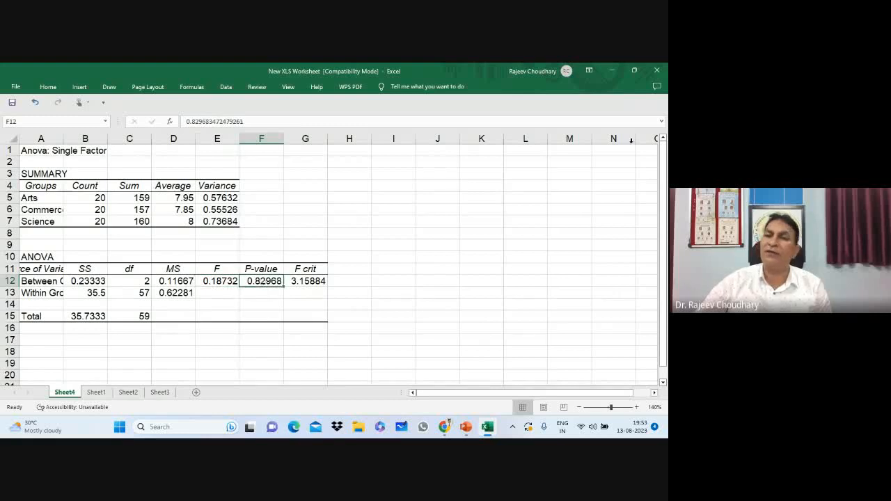
# - Copy the Arts, Commerce and Science scores in A2:C21 of Sheet1 without the header row
pyautogui.click(96, 392)
pyautogui.moveTo(38, 153)
pyautogui.mouseDown()
pyautogui.moveTo(143, 179)
pyautogui.moveTo(146, 310)
pyautogui.mouseUp()
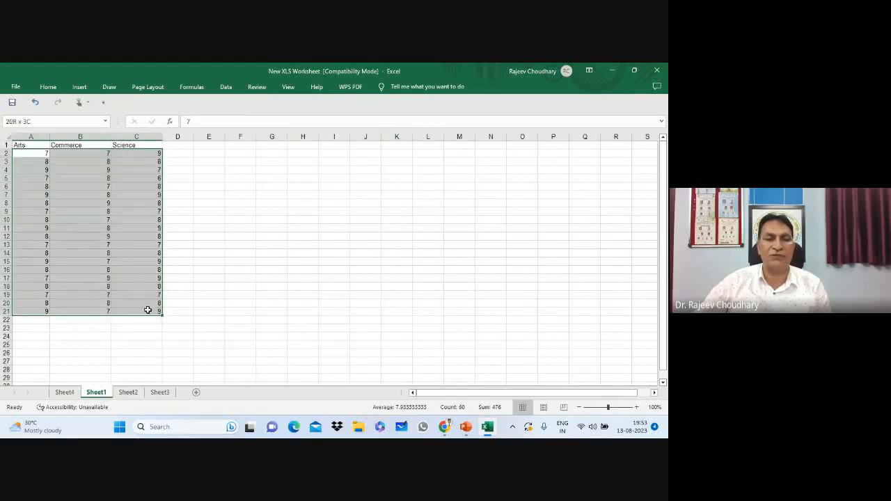
pyautogui.rightClick(141, 233)
pyautogui.click(164, 209)
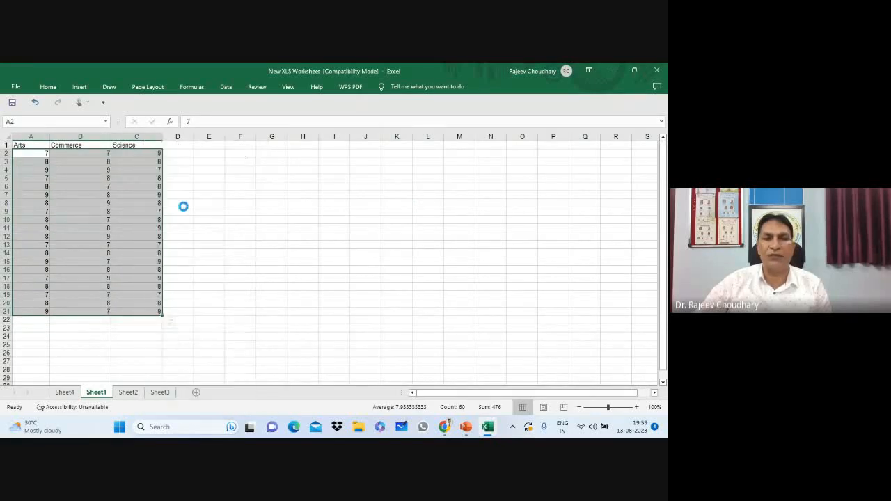
# - Launch IBM SPSS Statistics 20 from the All folder on the desktop and dismiss its startup dialog
pyautogui.click(616, 70)
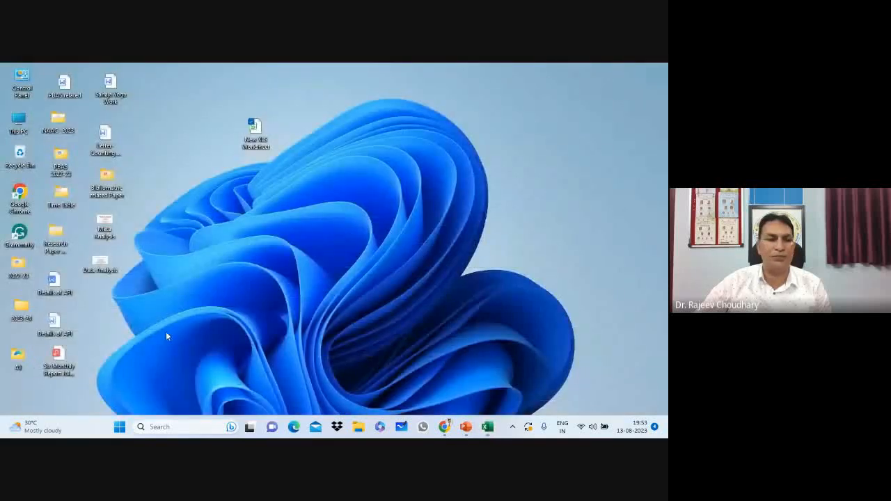
pyautogui.doubleClick(21, 368)
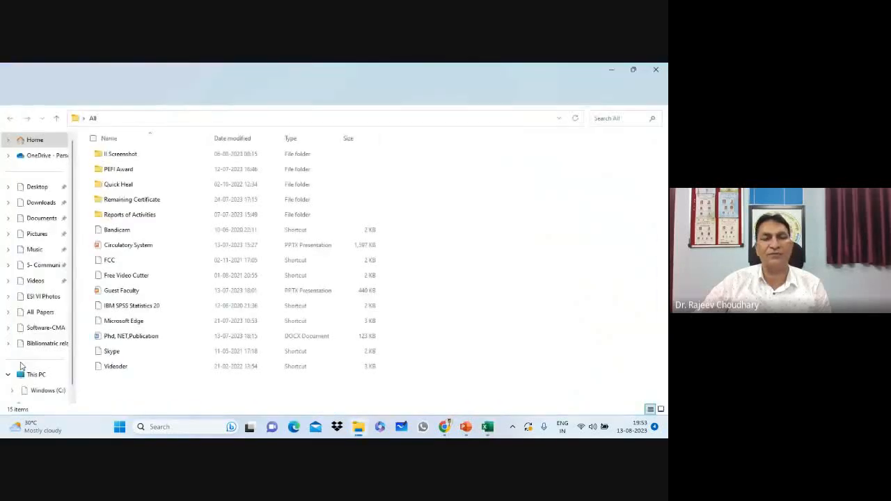
pyautogui.click(145, 308)
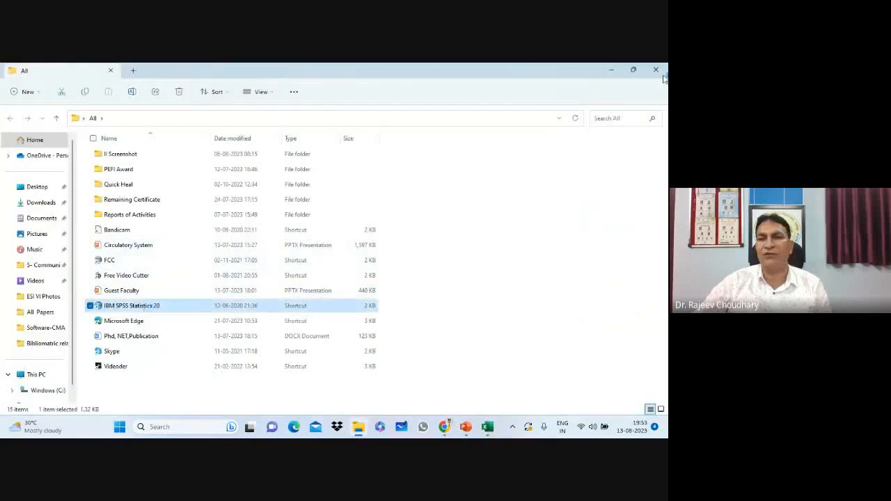
pyautogui.click(612, 71)
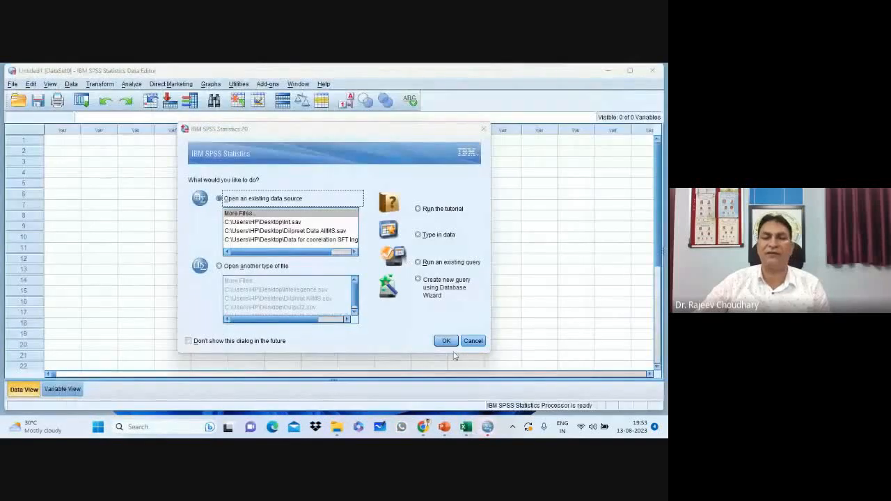
pyautogui.click(471, 341)
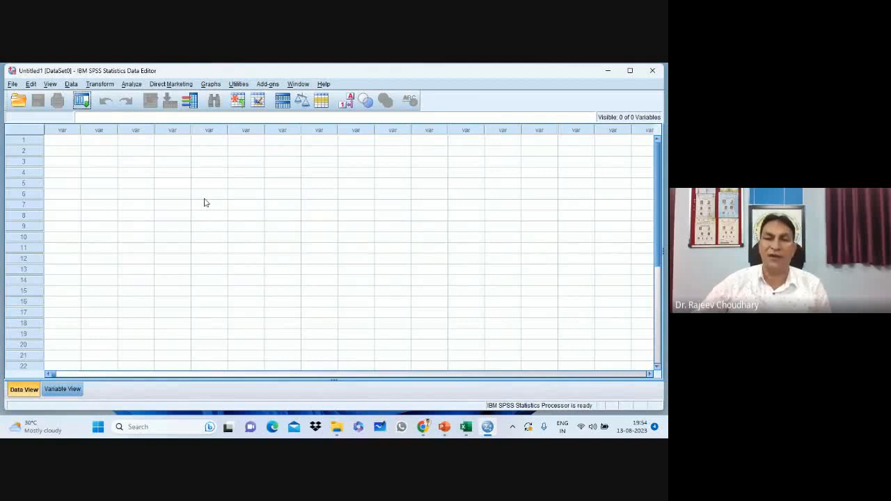
# - Paste the copied scores into the empty SPSS dataset from the first cell and check the three variable columns
pyautogui.click(70, 144)
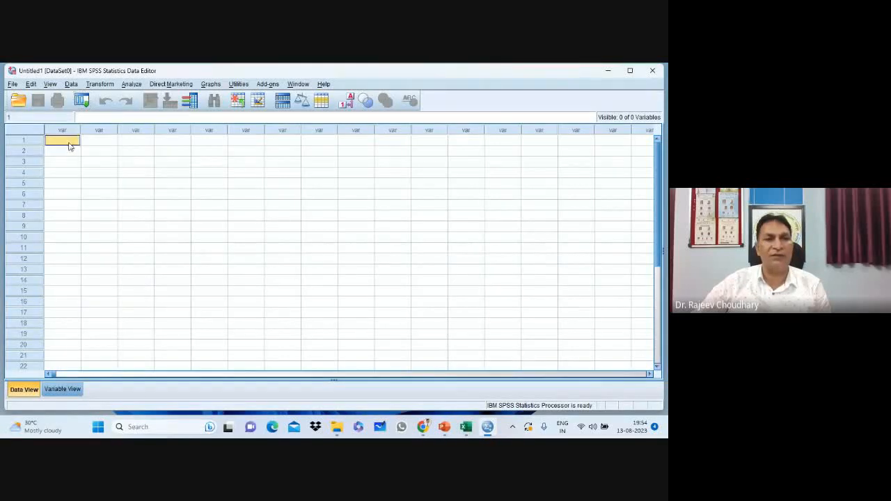
pyautogui.rightClick(70, 145)
pyautogui.click(93, 174)
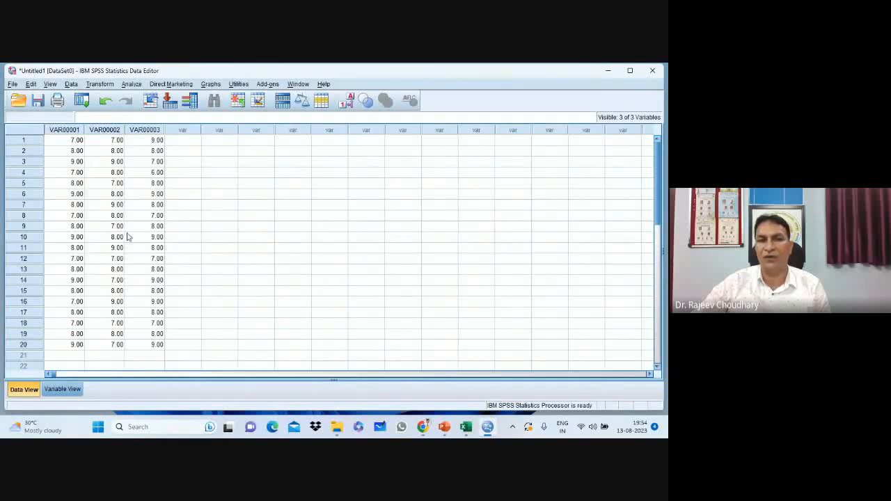
pyautogui.click(78, 131)
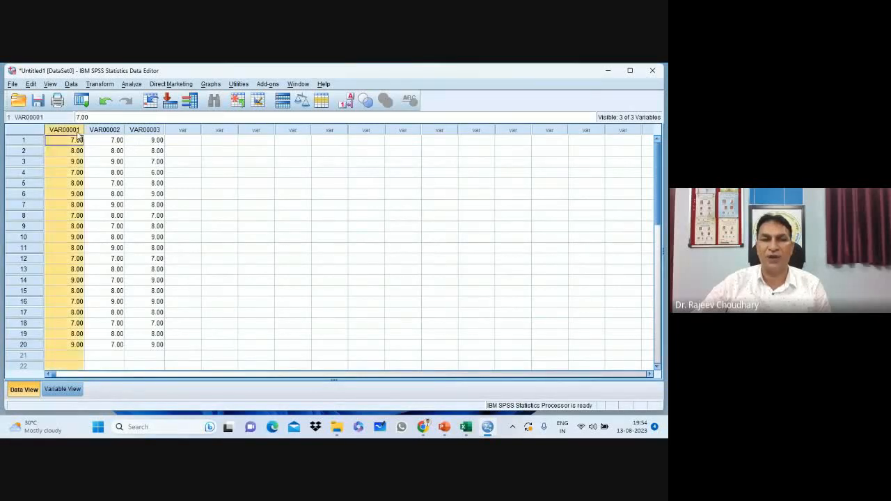
pyautogui.click(109, 132)
pyautogui.click(150, 132)
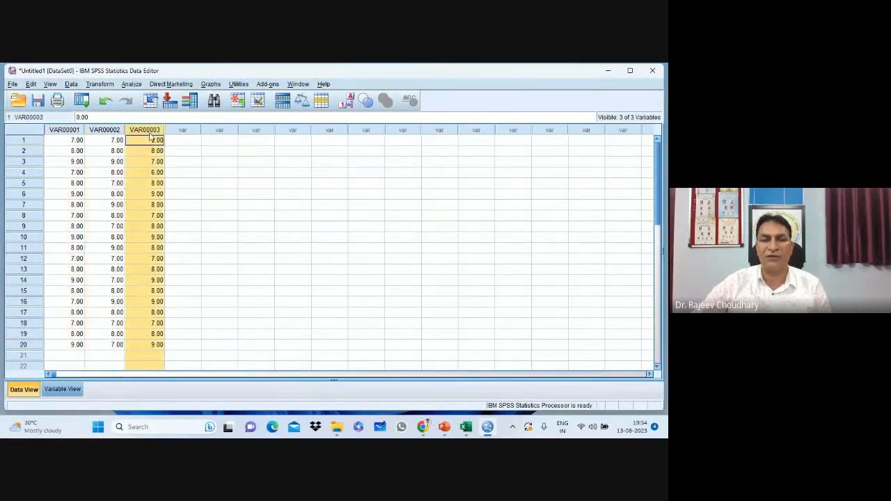
pyautogui.click(228, 197)
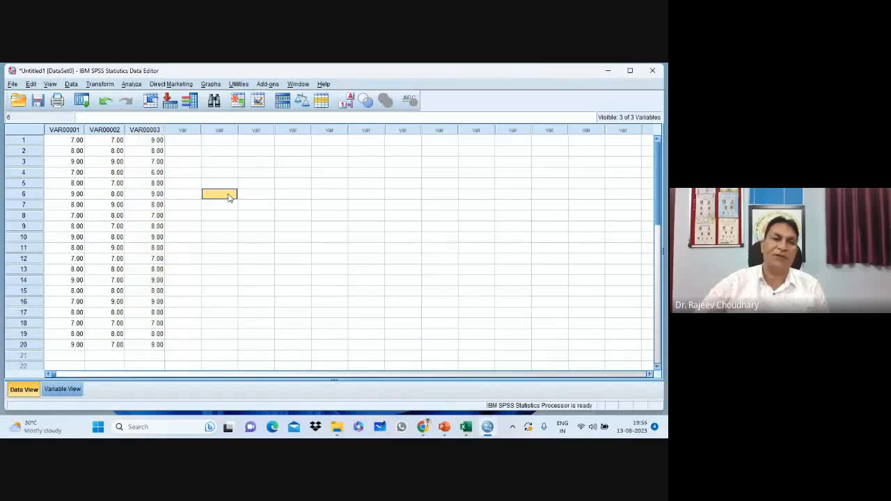
# - Move the 20 rows of VAR00002 and VAR00003 scores below the VAR00001 data, starting at row 21 of VAR00001
pyautogui.moveTo(101, 141); pyautogui.dragTo(159, 353)
pyautogui.rightClick(140, 242)
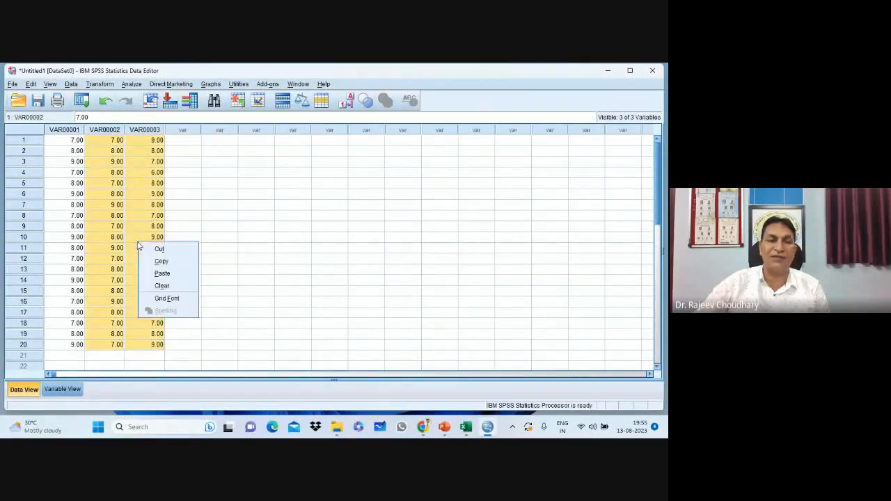
pyautogui.click(159, 249)
pyautogui.scroll(-8, 159, 252)
pyautogui.scroll(3, 160, 252)
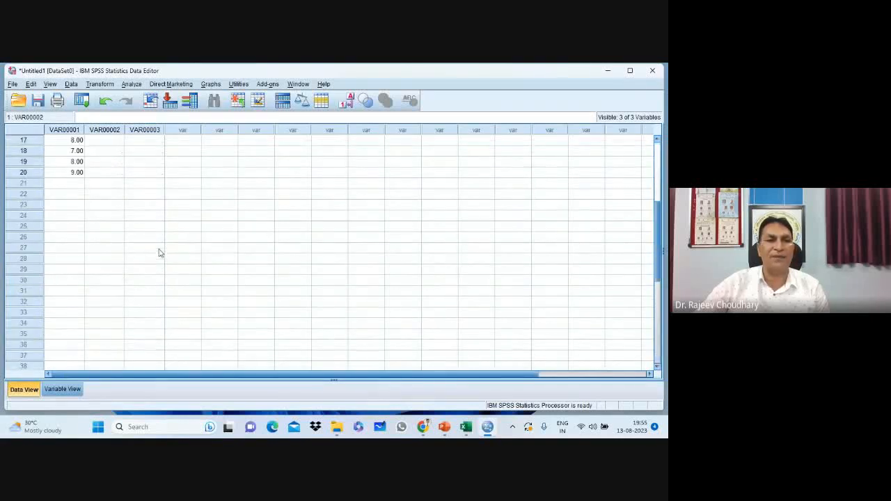
pyautogui.click(72, 183)
pyautogui.rightClick(72, 184)
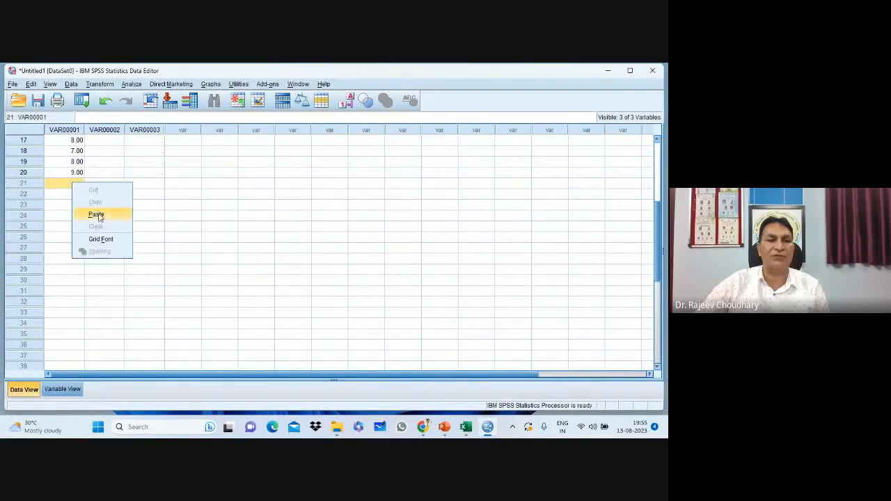
pyautogui.click(99, 213)
# - Move the scores in rows 21 to 40 of VAR00002 to the end of VAR00001, starting at row 41
pyautogui.moveTo(103, 188); pyautogui.dragTo(119, 344)
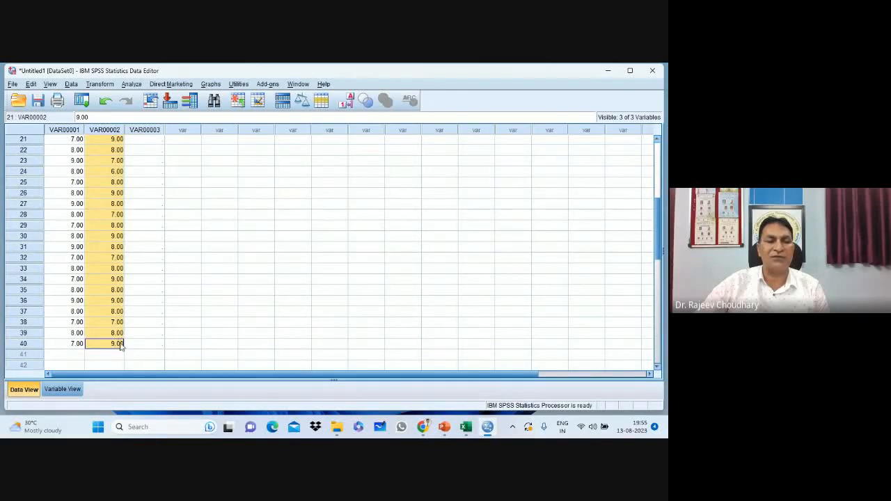
pyautogui.rightClick(104, 239)
pyautogui.click(106, 239)
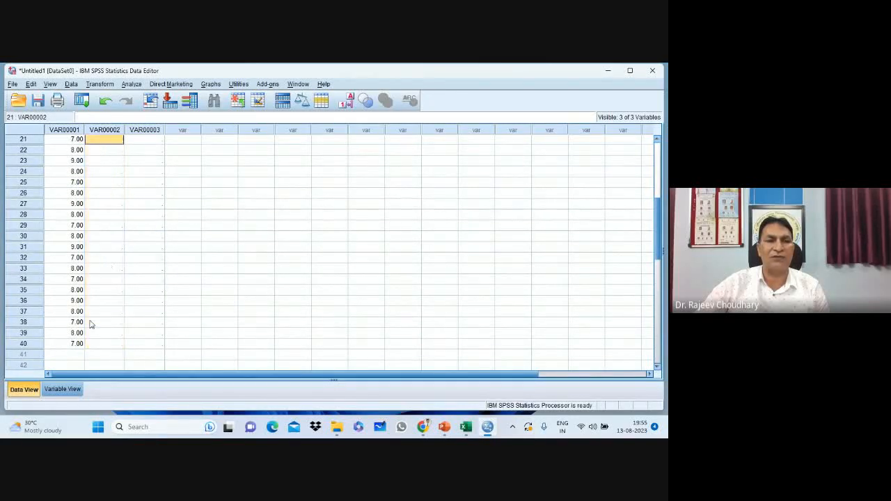
pyautogui.click(79, 355)
pyautogui.rightClick(78, 355)
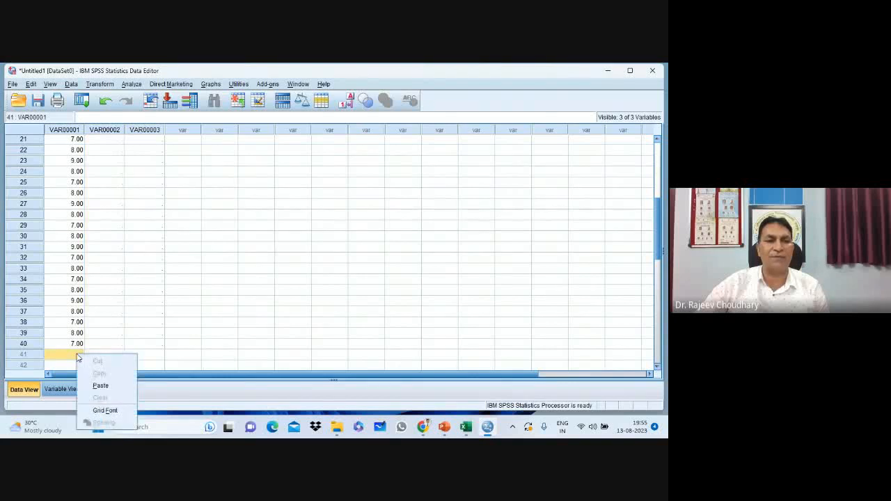
pyautogui.click(105, 384)
# - Delete the emptied variables VAR00002 and VAR00003 from the dataset
pyautogui.moveTo(110, 130); pyautogui.dragTo(131, 138)
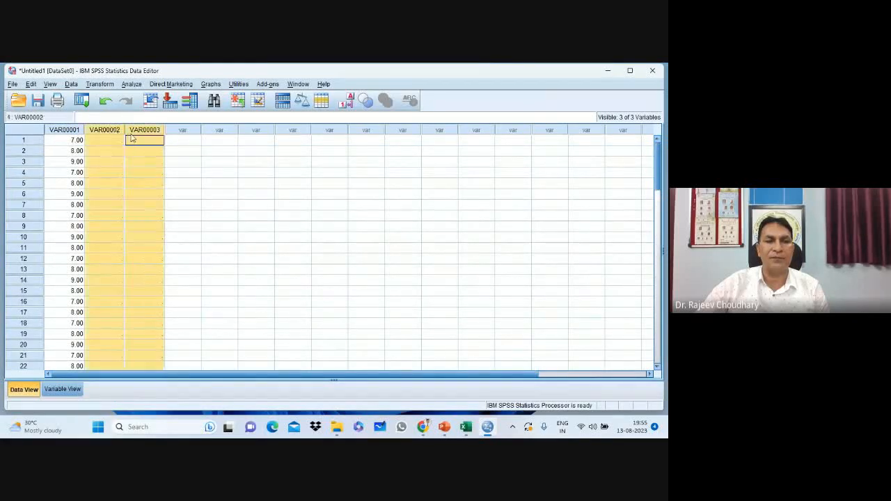
pyautogui.rightClick(131, 135)
pyautogui.click(152, 175)
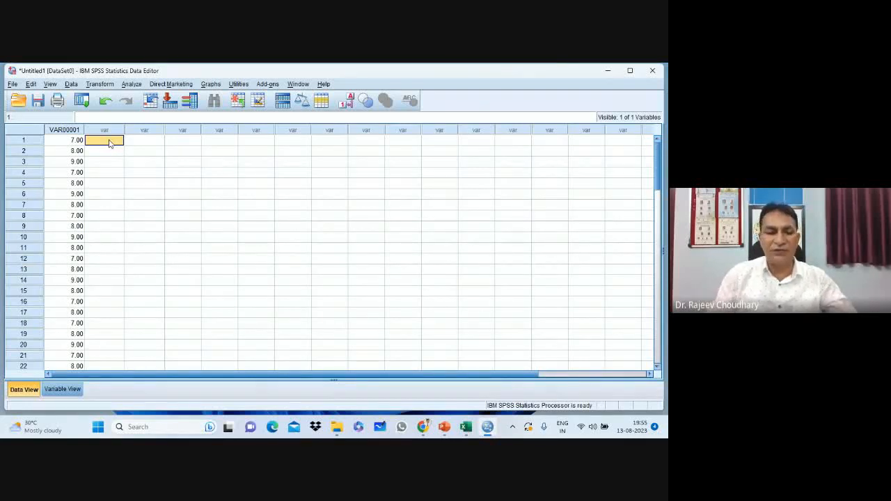
# - Enter group code 1 for rows 1 to 20 in a new column beside the stacked scores
pyautogui.write('1')
pyautogui.press('Return')
pyautogui.write('1')
pyautogui.press('Return')
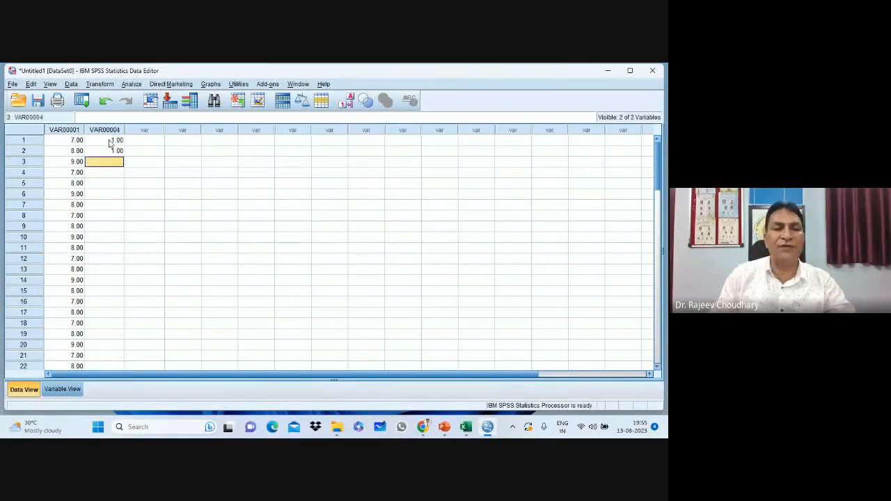
pyautogui.write('1')
pyautogui.press('Return')
pyautogui.write('1')
pyautogui.press('Return')
pyautogui.write('1')
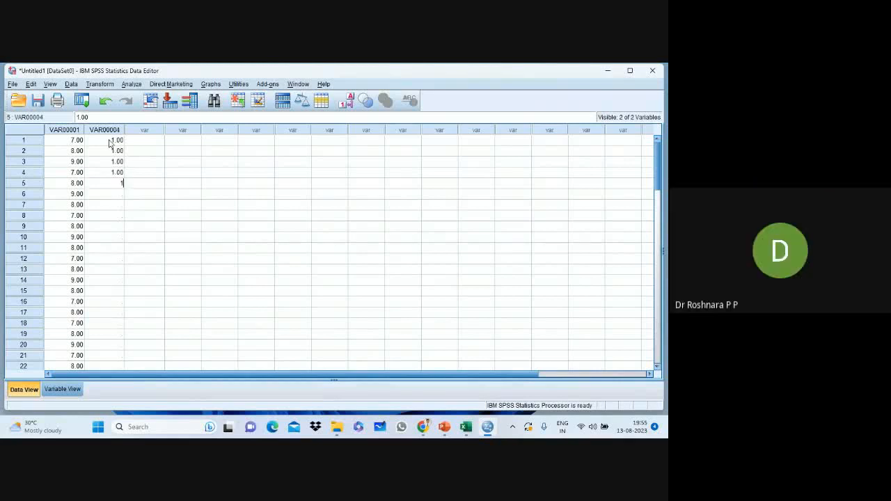
pyautogui.press('Return')
pyautogui.write('1')
pyautogui.press('Return')
pyautogui.write('1')
pyautogui.press('Return')
pyautogui.write('1')
pyautogui.press('Return')
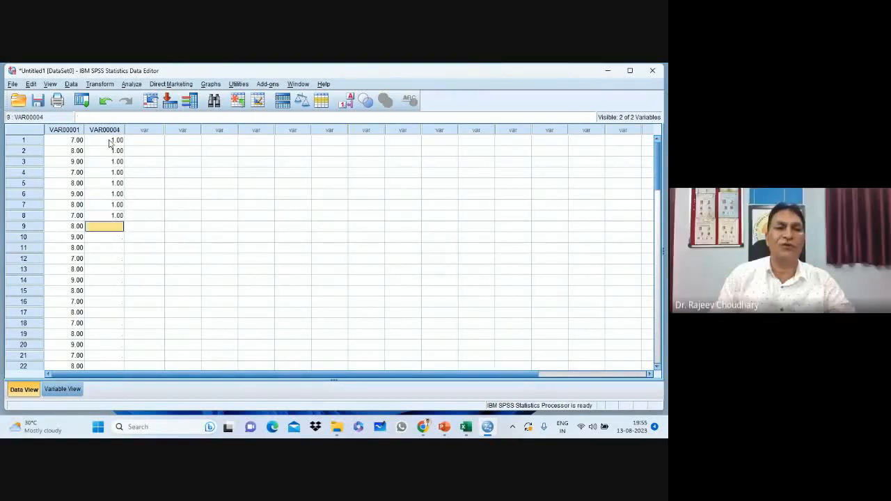
pyautogui.write('1')
pyautogui.press('Return')
pyautogui.write('1')
pyautogui.press('Return')
pyautogui.write('1')
pyautogui.press('Return')
pyautogui.write('1')
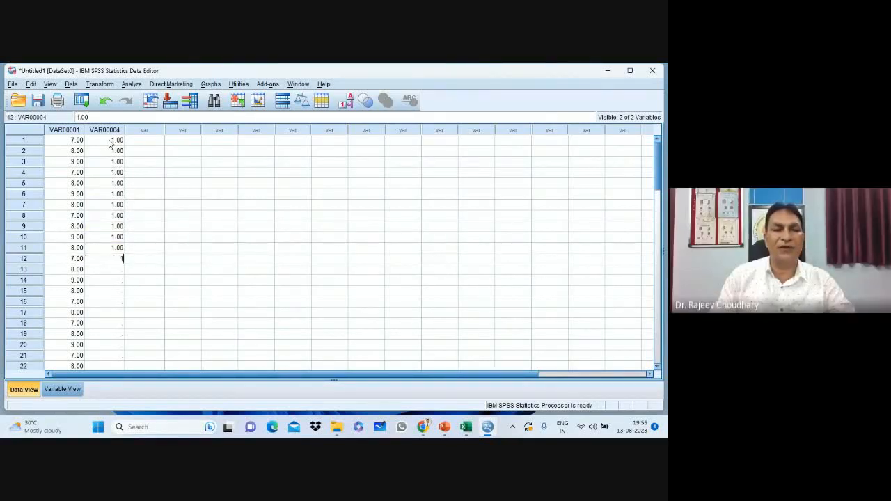
pyautogui.press('Return')
pyautogui.write('1')
pyautogui.press('Return')
pyautogui.write('1')
pyautogui.press('Return')
pyautogui.write('1')
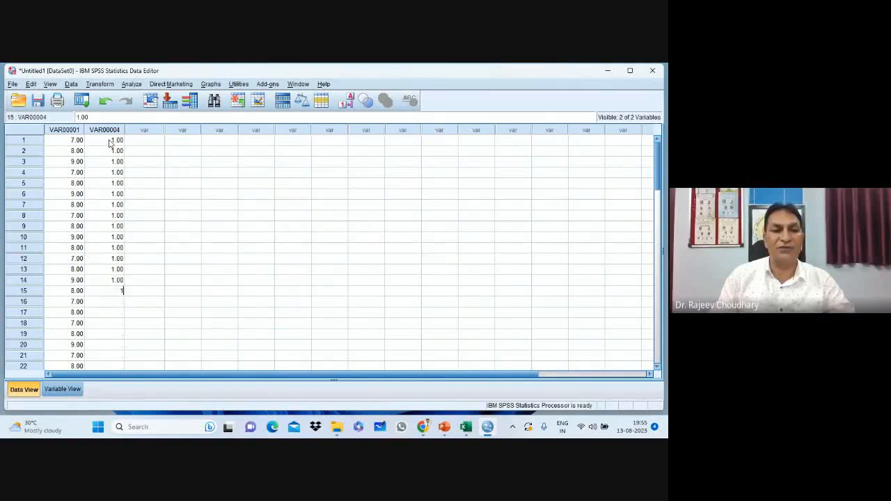
pyautogui.press('Return')
pyautogui.write('1')
pyautogui.press('Return')
pyautogui.write('1')
pyautogui.press('Return')
pyautogui.write('1')
pyautogui.press('Return')
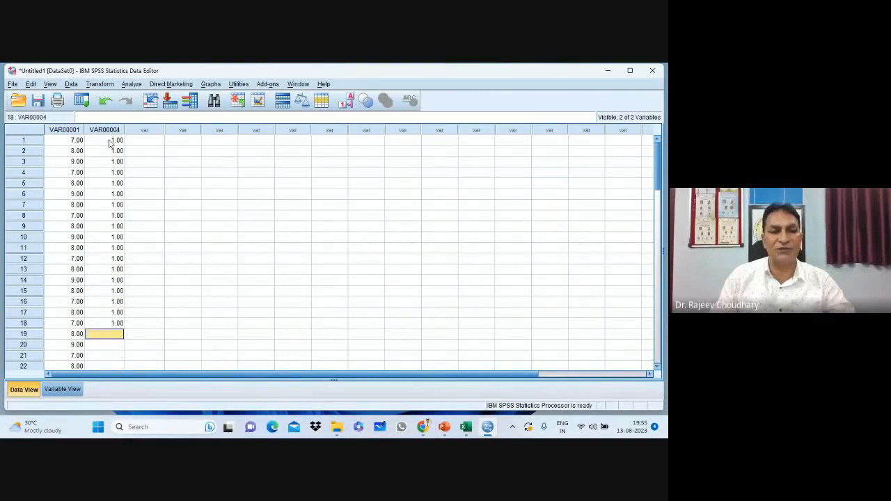
pyautogui.write('1')
pyautogui.press('Return')
pyautogui.write('1')
pyautogui.press('Return')
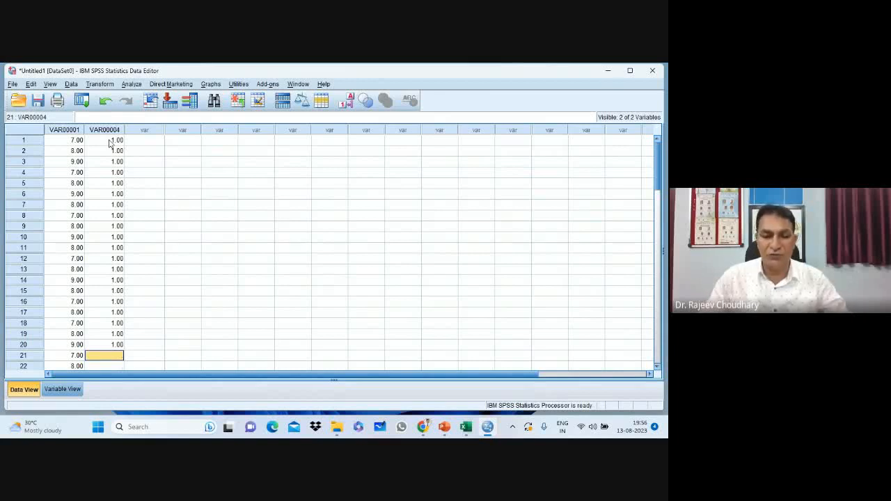
# - Enter group code 2 for rows 21 to 40 in the group code column
pyautogui.write('2')
pyautogui.press('Return')
pyautogui.write('2')
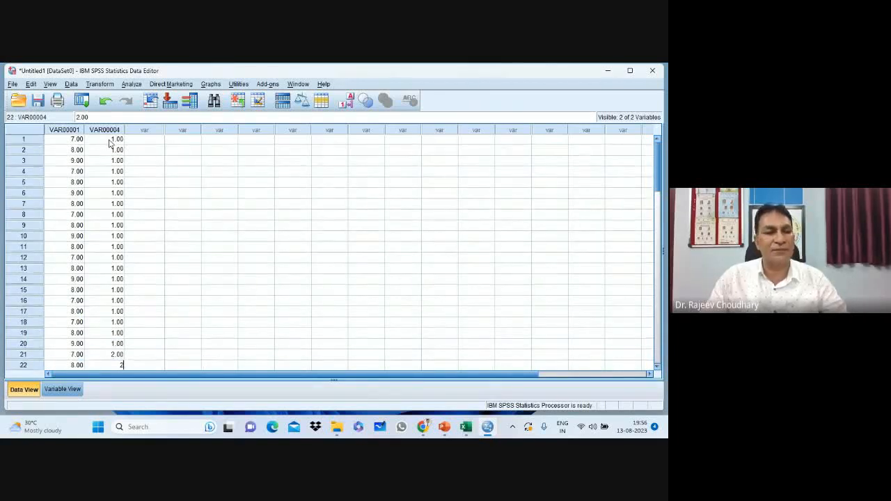
pyautogui.press('Return')
pyautogui.write('2')
pyautogui.press('Return')
pyautogui.write('2')
pyautogui.press('Return')
pyautogui.write('2')
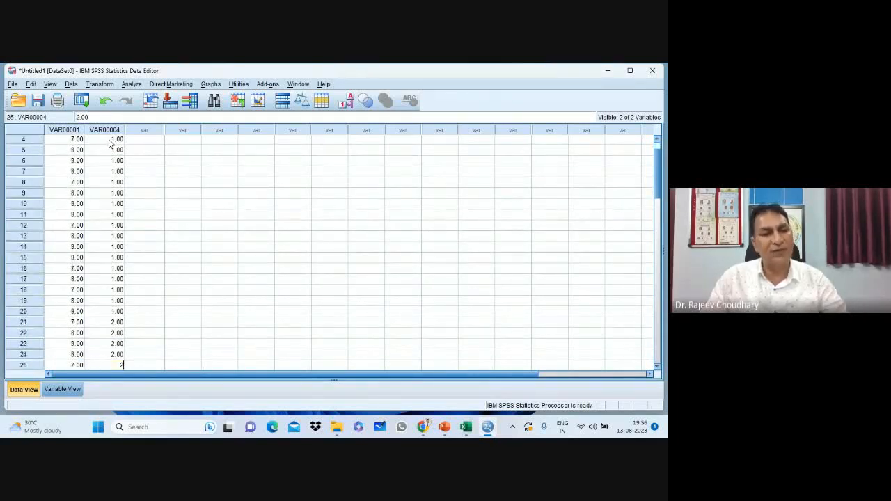
pyautogui.press('Return')
pyautogui.write('2')
pyautogui.press('Return')
pyautogui.write('2')
pyautogui.press('Return')
pyautogui.write('2')
pyautogui.press('Return')
pyautogui.write('2')
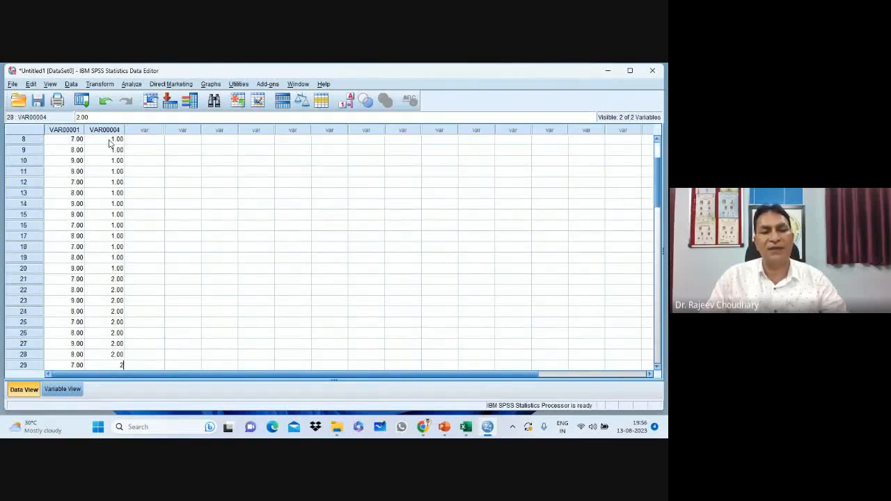
pyautogui.press('Return')
pyautogui.write('2')
pyautogui.press('Return')
pyautogui.write('2')
pyautogui.press('Return')
pyautogui.write('2')
pyautogui.press('Return')
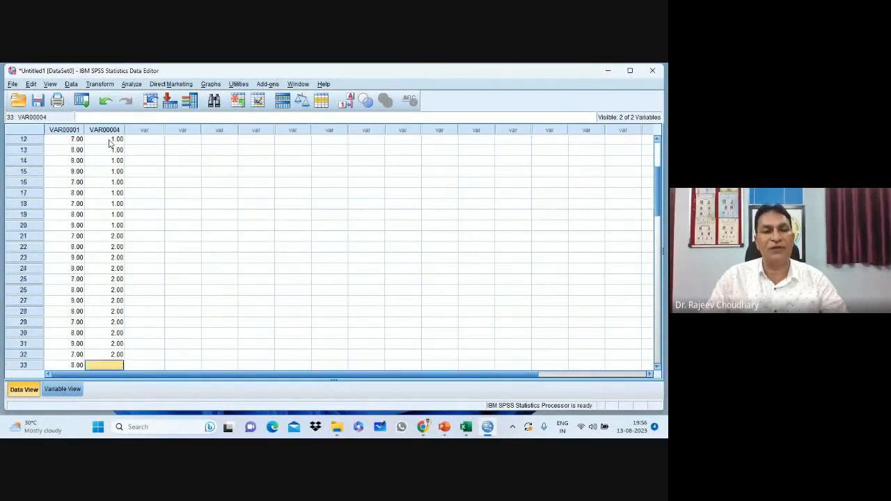
pyautogui.write('2')
pyautogui.press('Return')
pyautogui.write('2')
pyautogui.press('Return')
pyautogui.write('2')
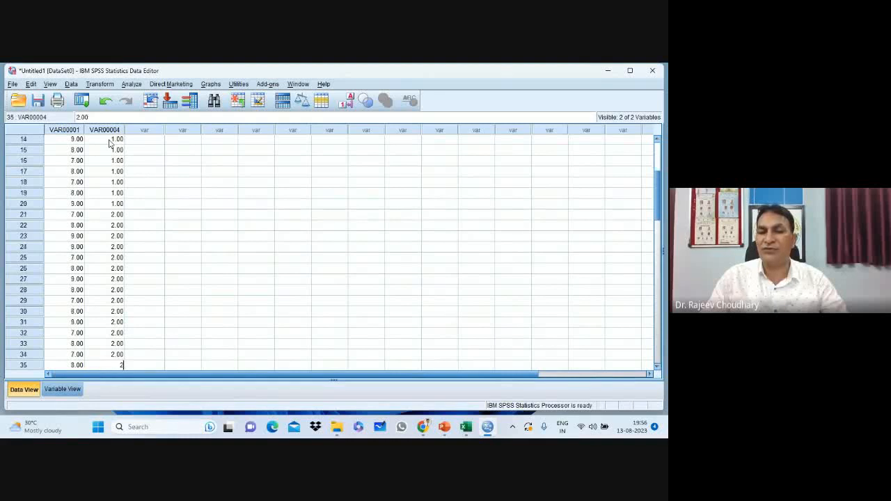
pyautogui.press('Return')
pyautogui.write('2')
pyautogui.press('Return')
pyautogui.write('2')
pyautogui.press('Return')
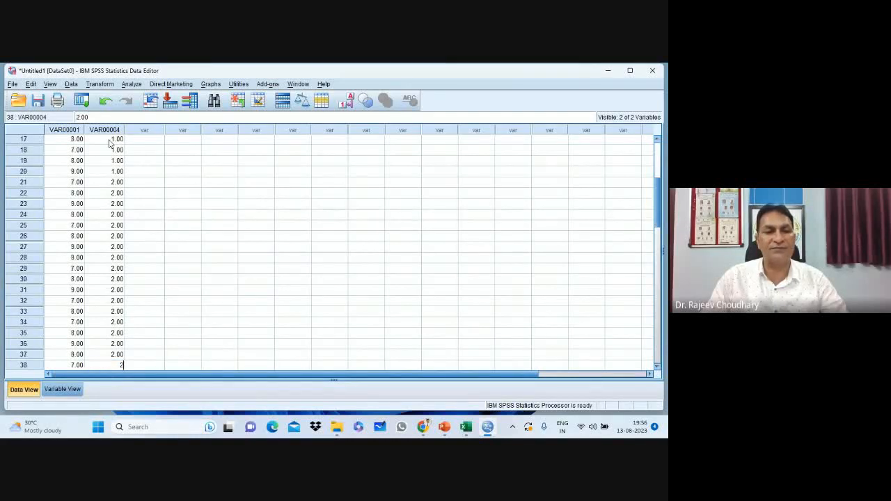
pyautogui.write('2')
pyautogui.press('Return')
pyautogui.write('2')
pyautogui.press('Return')
pyautogui.write('2')
pyautogui.press('Return')
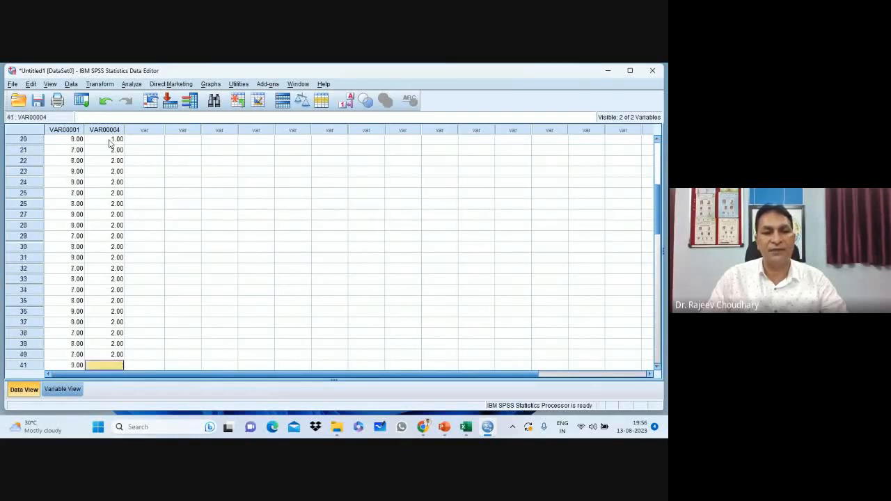
# - Enter group code 3 for rows 41 to 60 in the group code column
pyautogui.write('3')
pyautogui.press('Return')
pyautogui.write('3')
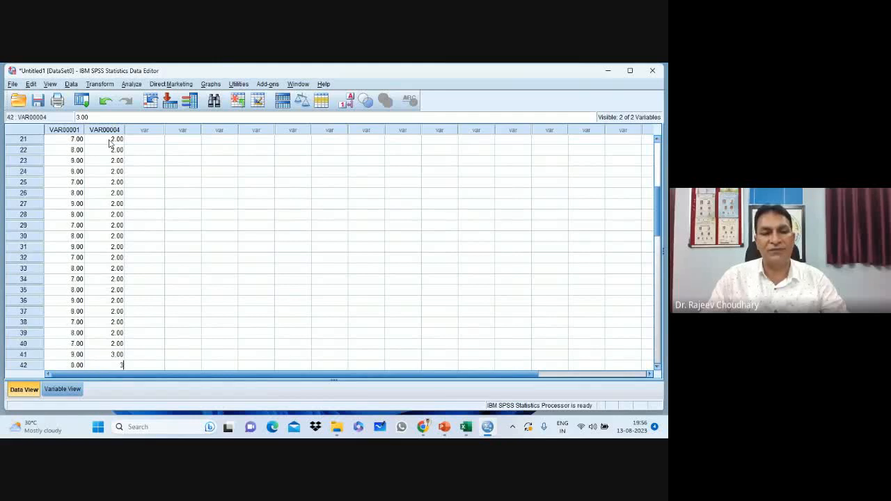
pyautogui.press('Return')
pyautogui.write('3')
pyautogui.press('Return')
pyautogui.write('3')
pyautogui.press('Return')
pyautogui.write('3')
pyautogui.press('Return')
pyautogui.write('3')
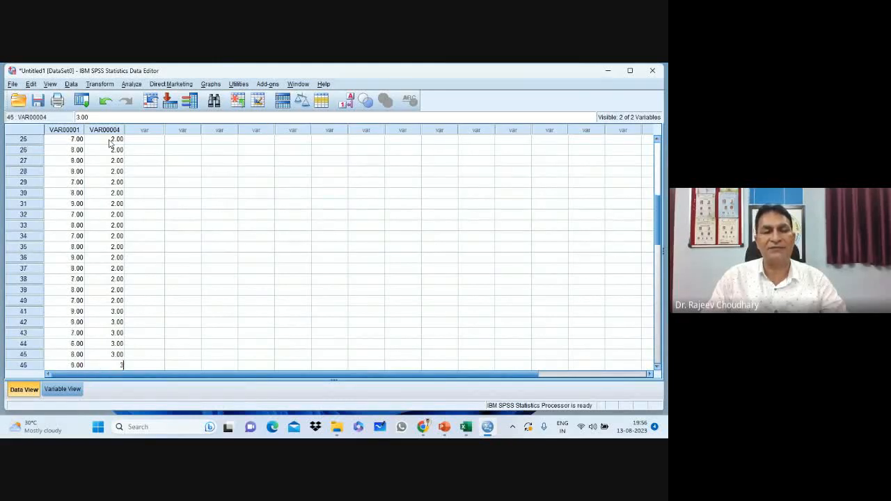
pyautogui.press('Return')
pyautogui.write('3')
pyautogui.press('Return')
pyautogui.write('3')
pyautogui.press('Return')
pyautogui.write('3')
pyautogui.press('Return')
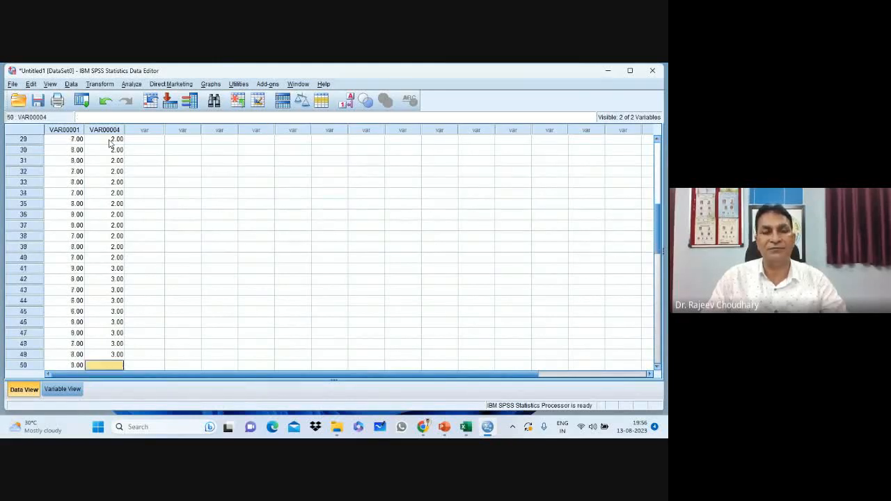
pyautogui.write('3')
pyautogui.press('Return')
pyautogui.write('3')
pyautogui.press('Return')
pyautogui.write('3')
pyautogui.press('Return')
pyautogui.write('3')
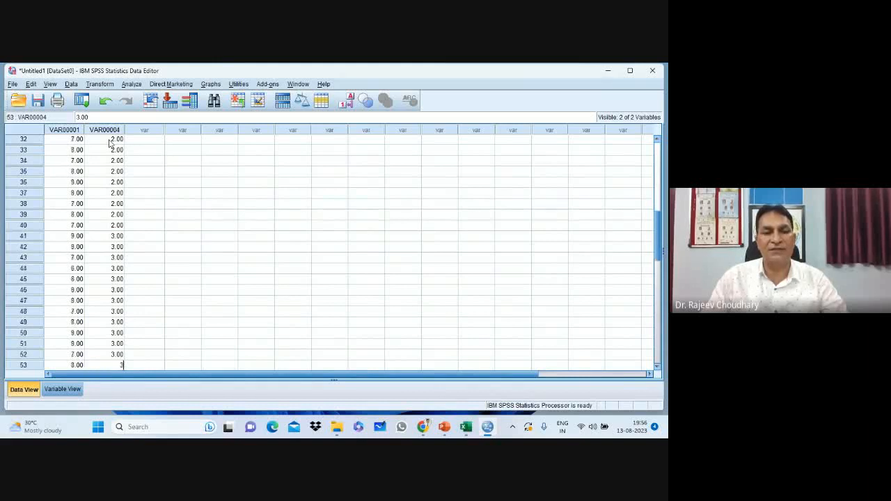
pyautogui.press('Return')
pyautogui.write('3')
pyautogui.press('Return')
pyautogui.write('3')
pyautogui.press('Return')
pyautogui.write('3')
pyautogui.press('Return')
pyautogui.write('3')
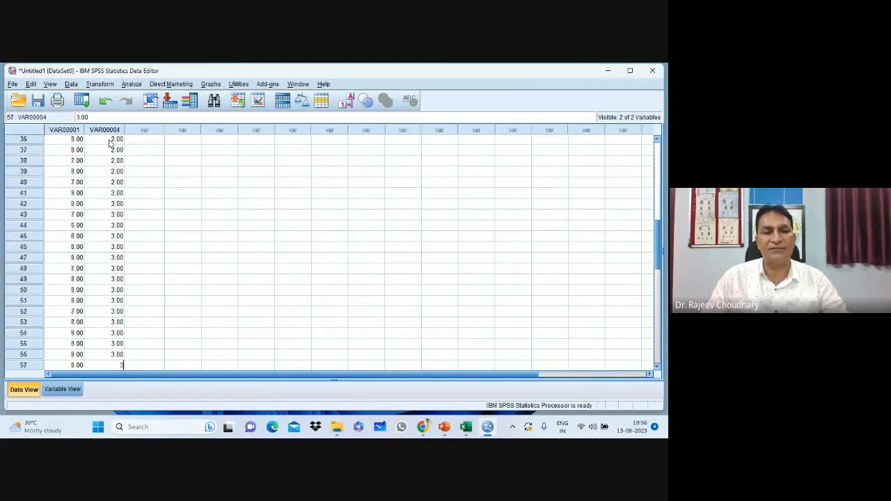
pyautogui.press('Return')
pyautogui.write('3')
pyautogui.press('Return')
pyautogui.write('3')
pyautogui.press('Return')
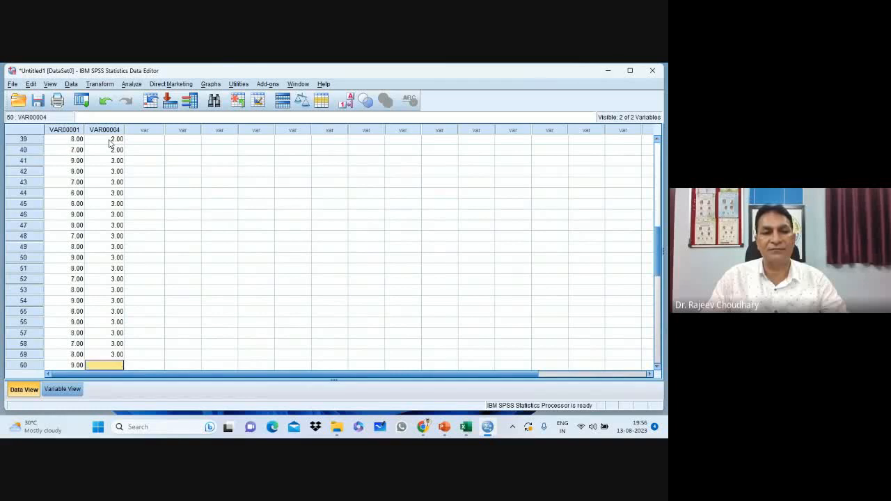
pyautogui.write('3')
pyautogui.press('Return')
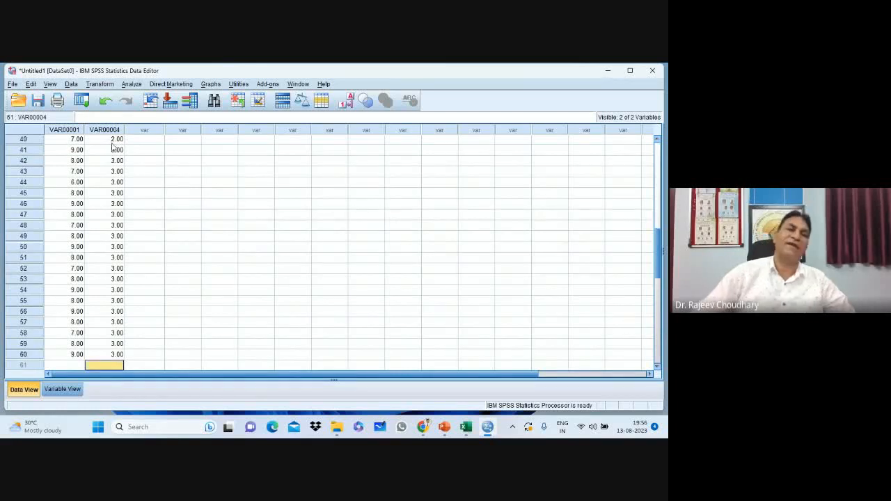
# - Rename the stacked score variable VAR00001 as Hemoglobin in the variable definitions
pyautogui.scroll(13, 234, 235)
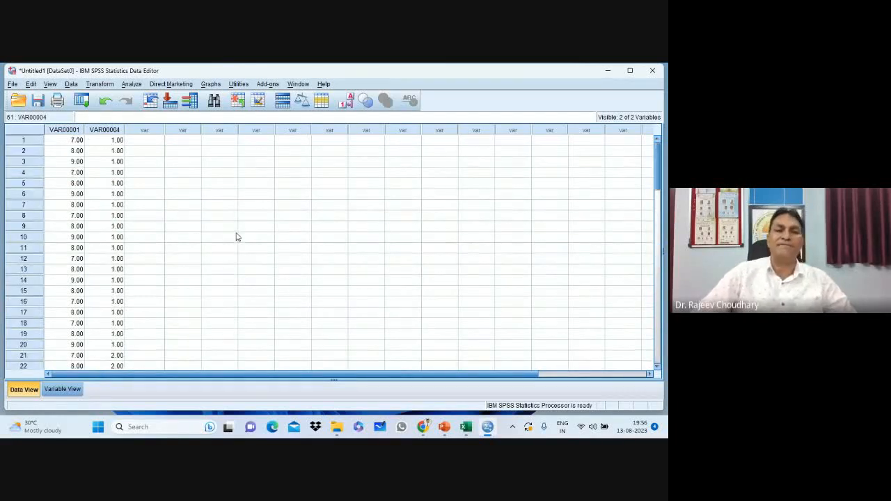
pyautogui.click(67, 390)
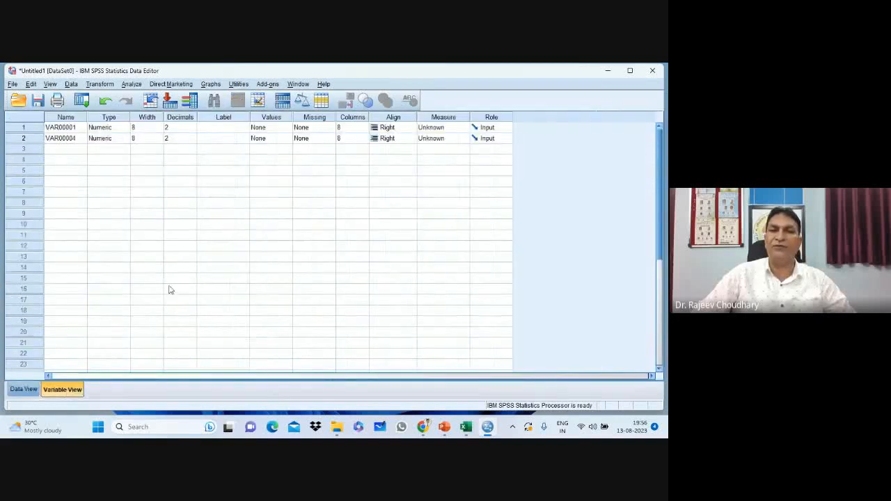
pyautogui.click(66, 128)
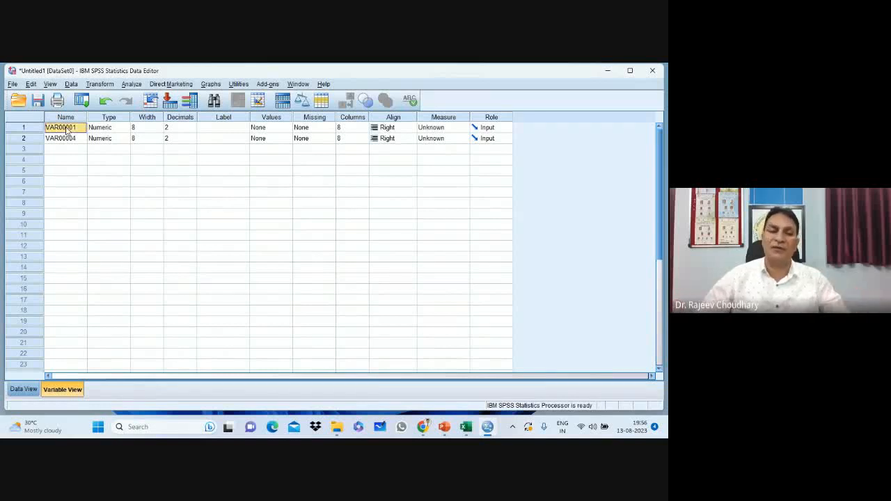
pyautogui.write('H')
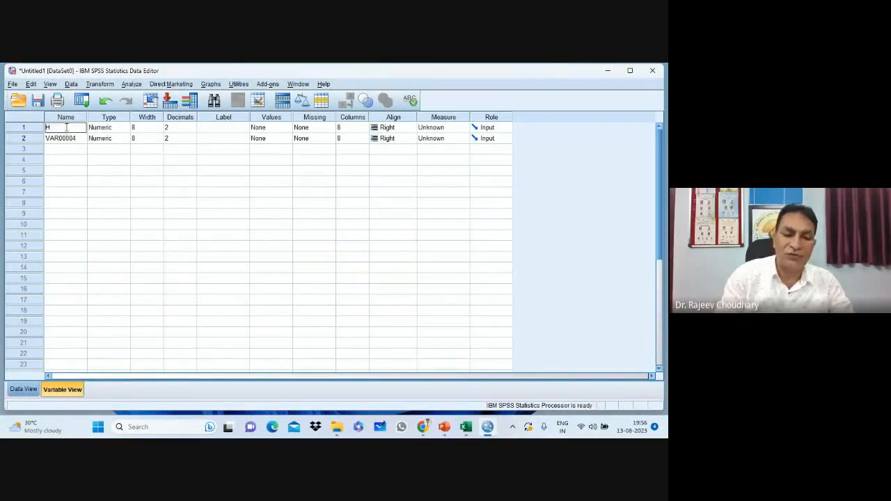
pyautogui.write('emo')
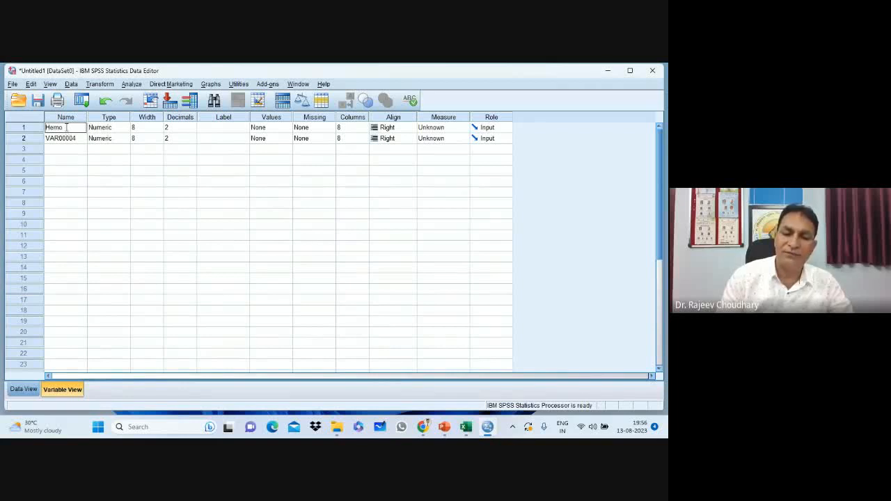
pyautogui.write('globin')
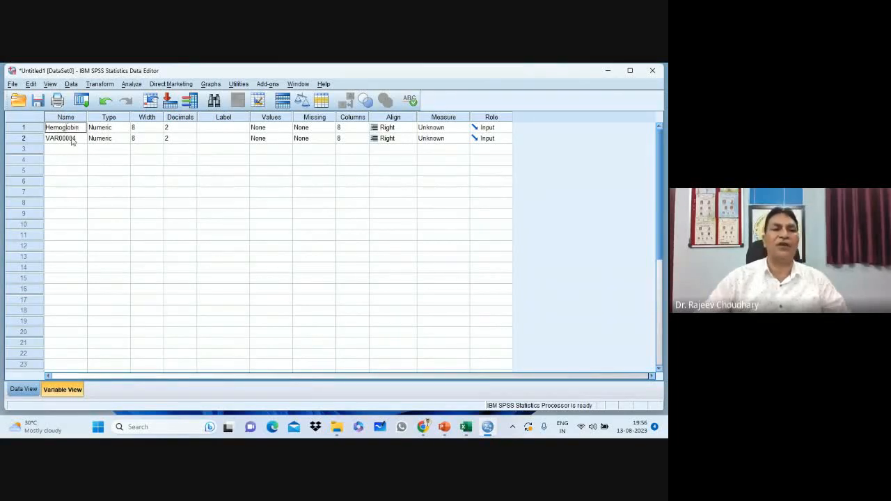
# - Rename the second variable, holding the group codes, as Group
pyautogui.click(71, 139)
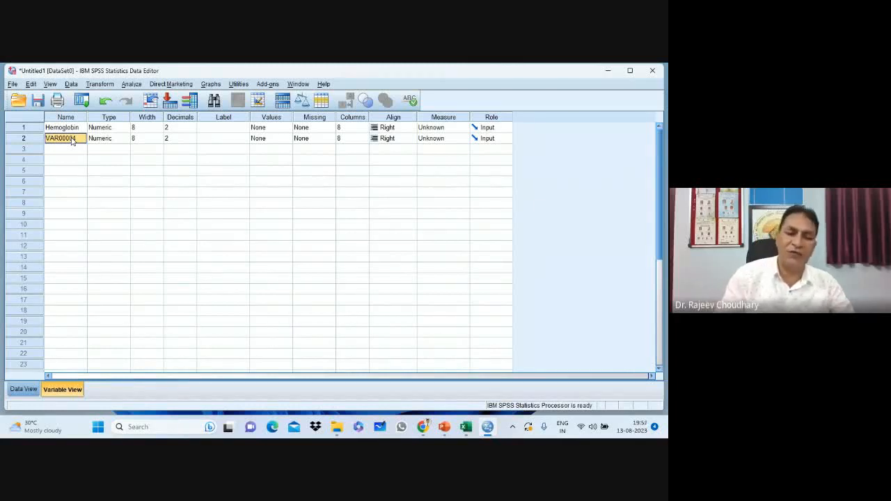
pyautogui.write('Gr')
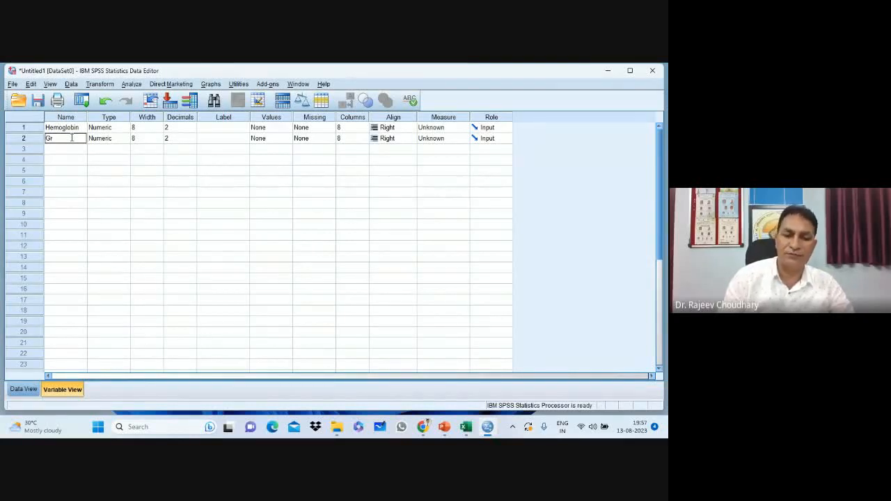
pyautogui.write('oup')
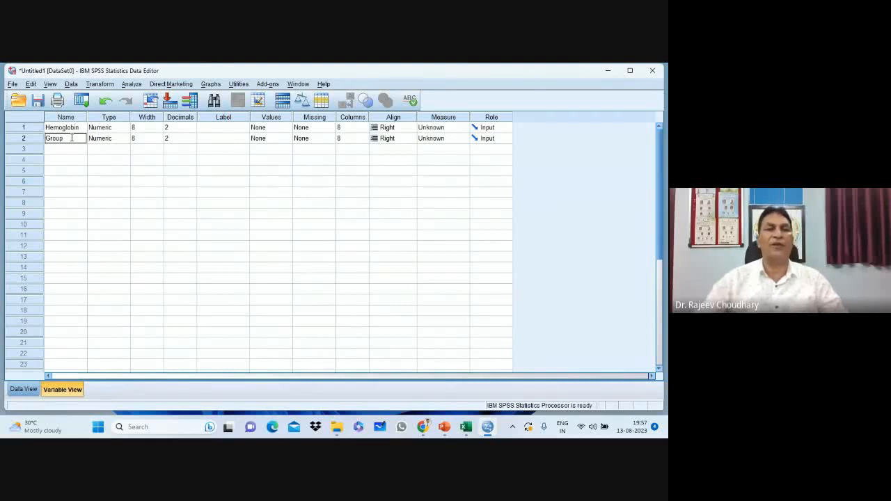
pyautogui.click(96, 194)
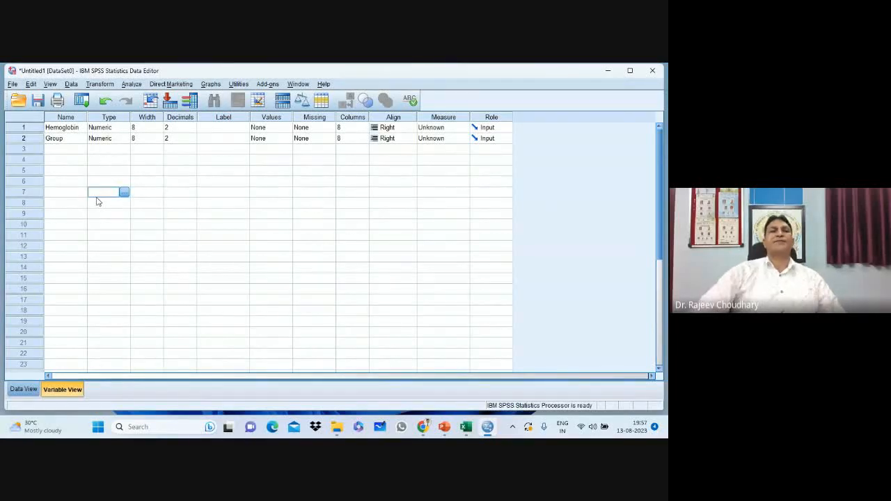
pyautogui.click(103, 181)
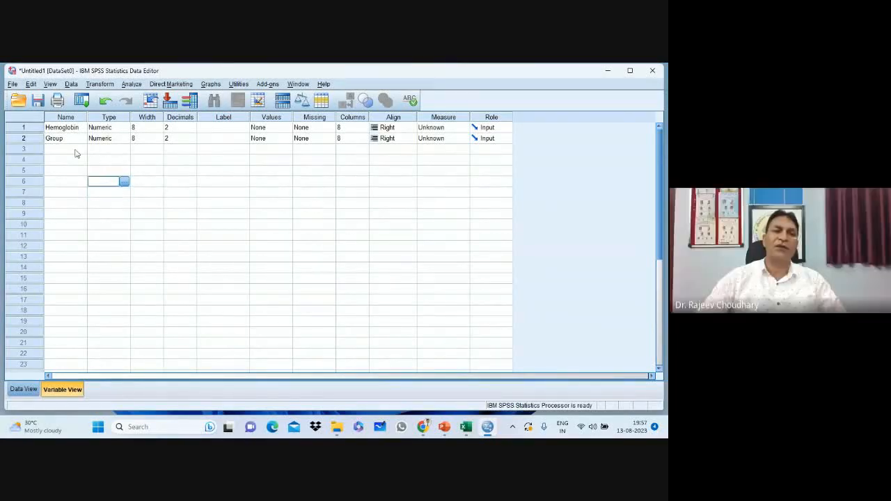
pyautogui.click(64, 142)
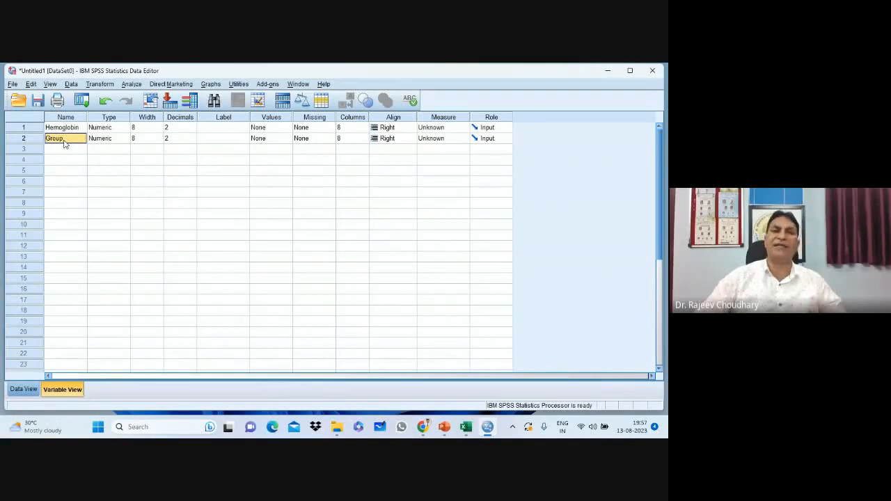
# - Open the value labels of the Group variable and add the label Arts for value 1
pyautogui.click(271, 142)
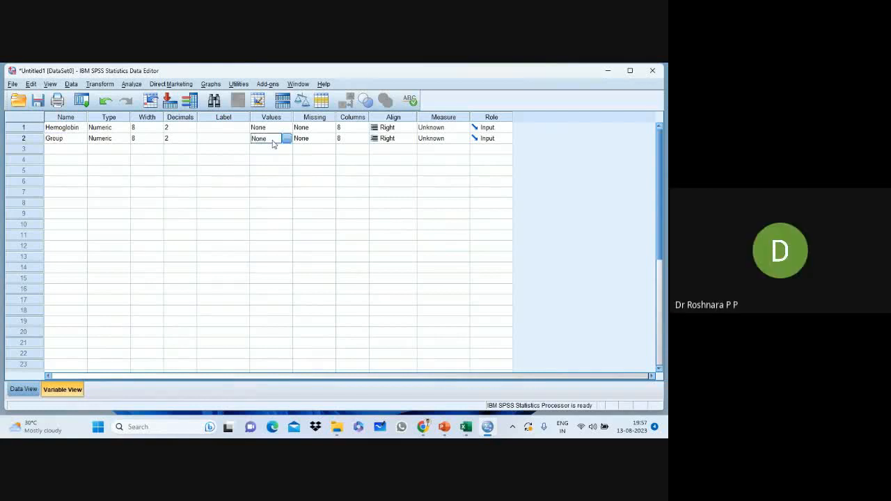
pyautogui.click(286, 140)
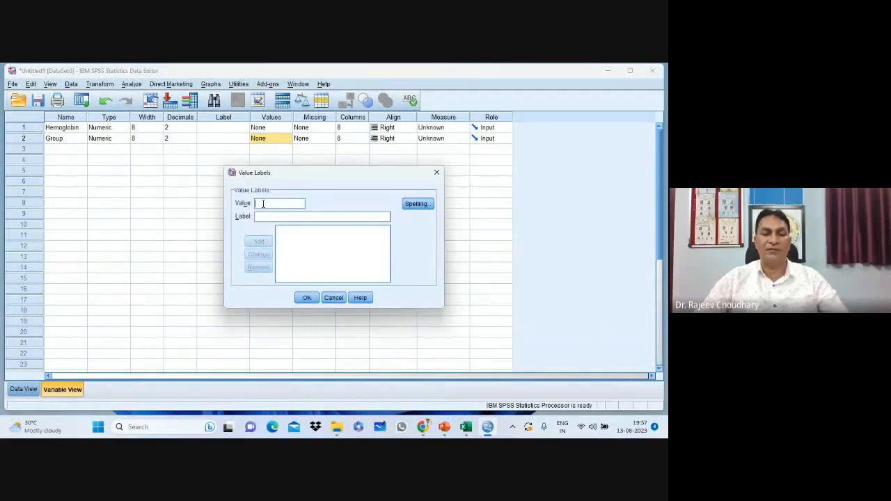
pyautogui.write('1')
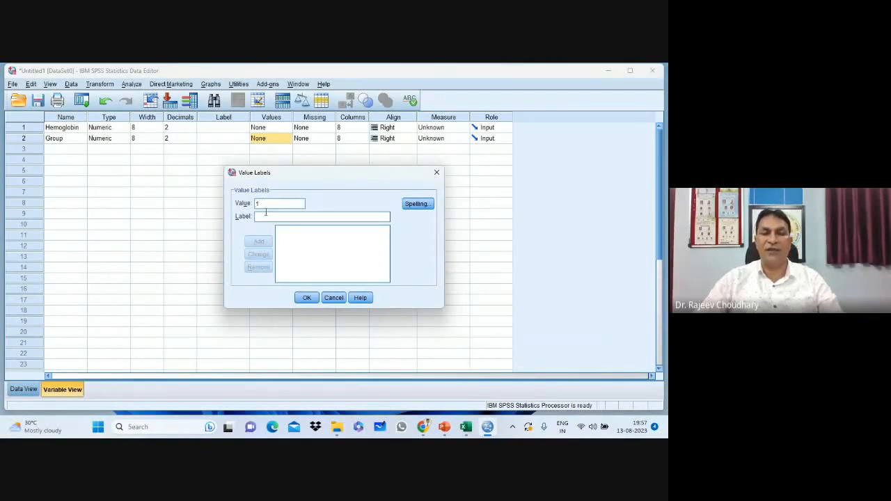
pyautogui.click(265, 217)
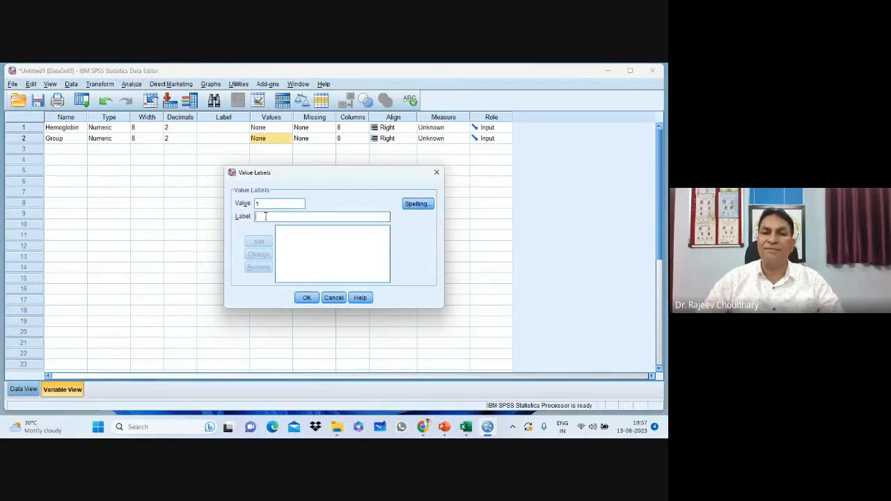
pyautogui.write('Ar')
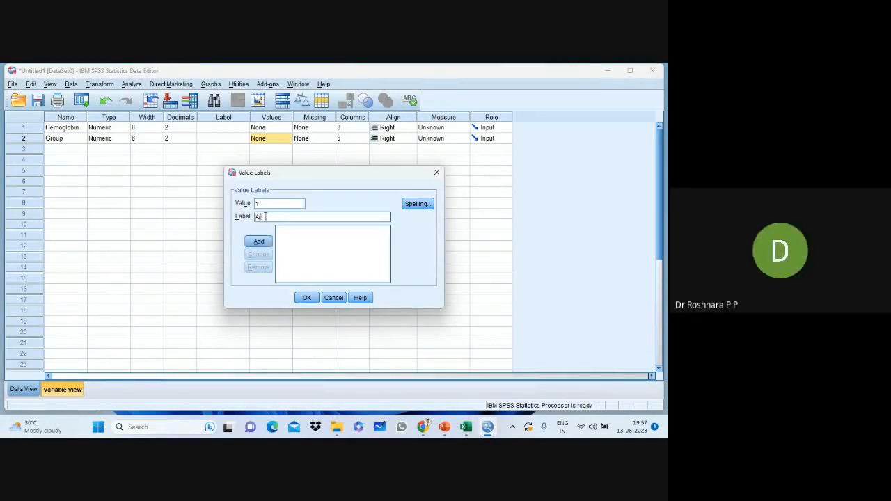
pyautogui.write('ts')
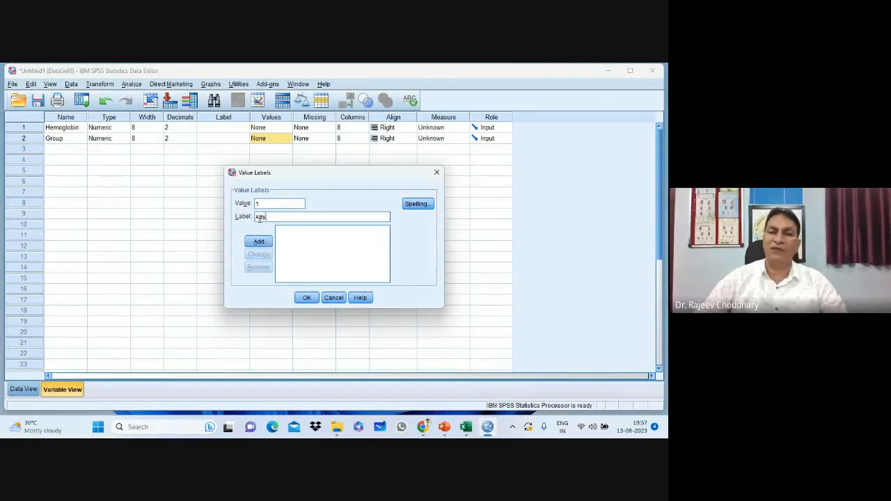
pyautogui.click(258, 241)
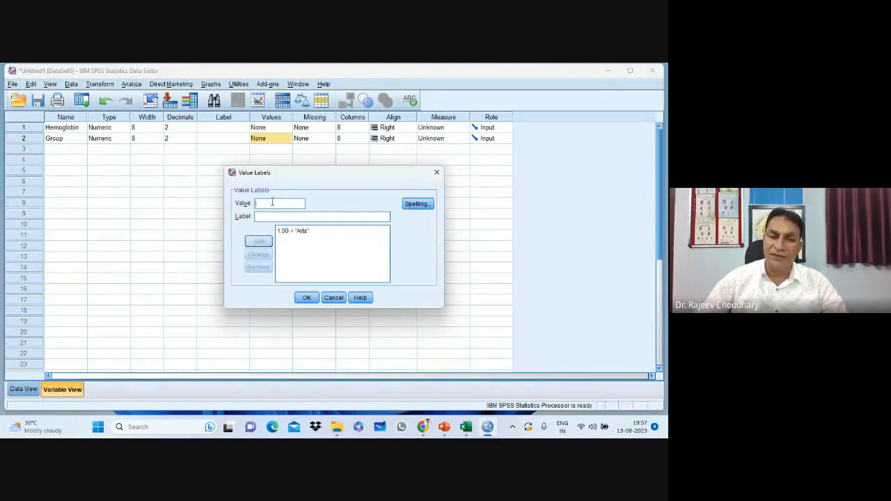
# - Add the value label Commerce for value 2 of the Group variable
pyautogui.write('2')
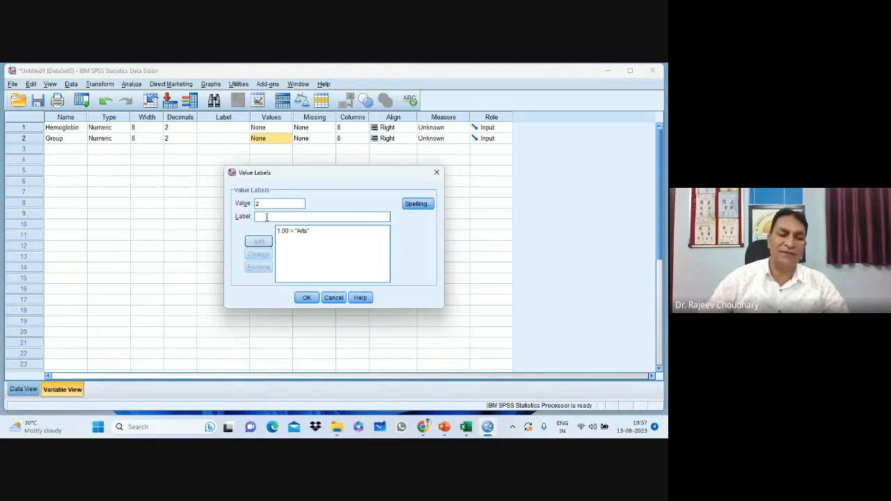
pyautogui.write('co')
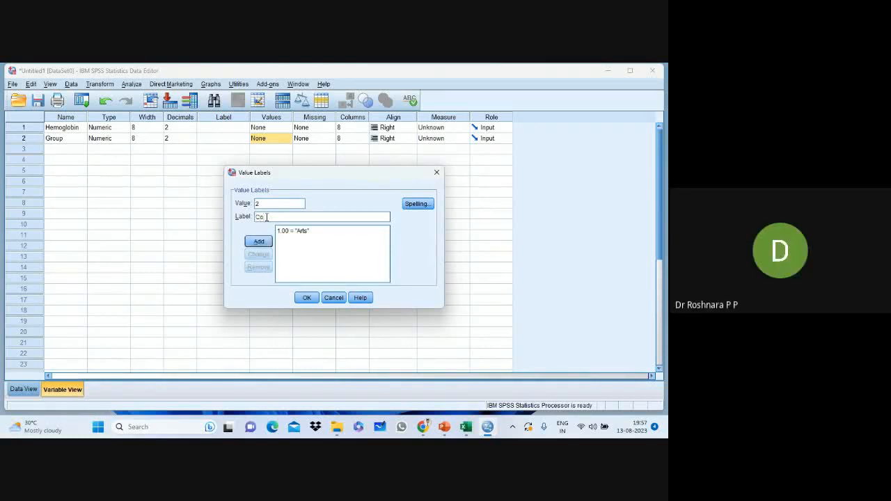
pyautogui.write('mmerce')
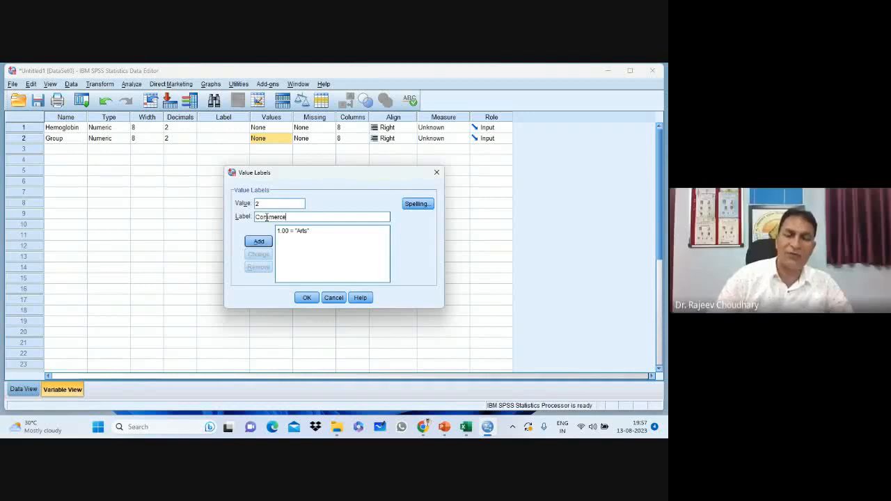
pyautogui.click(258, 241)
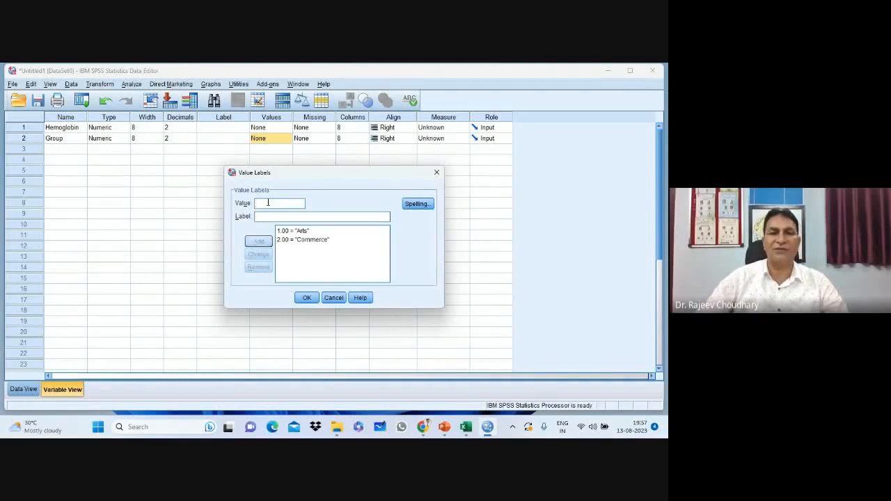
# - Add the value label Science for value 3 and apply the Group variable's value labels
pyautogui.write('3')
pyautogui.click(262, 217)
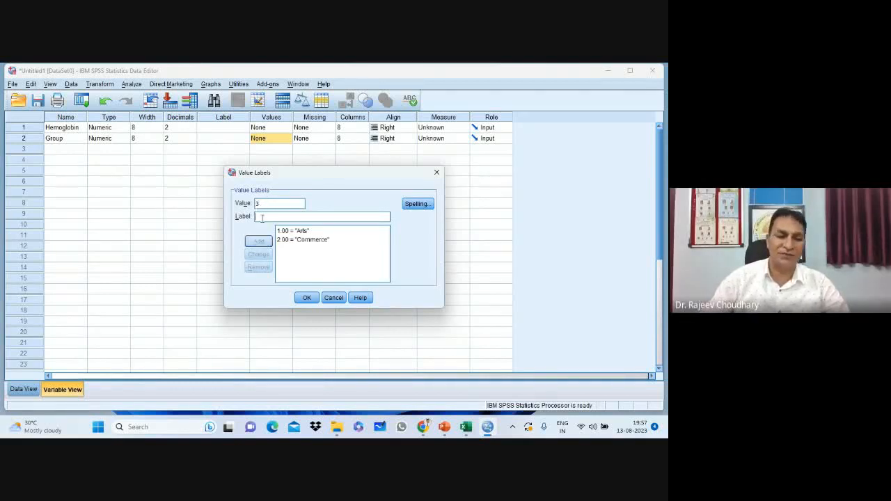
pyautogui.write('Science')
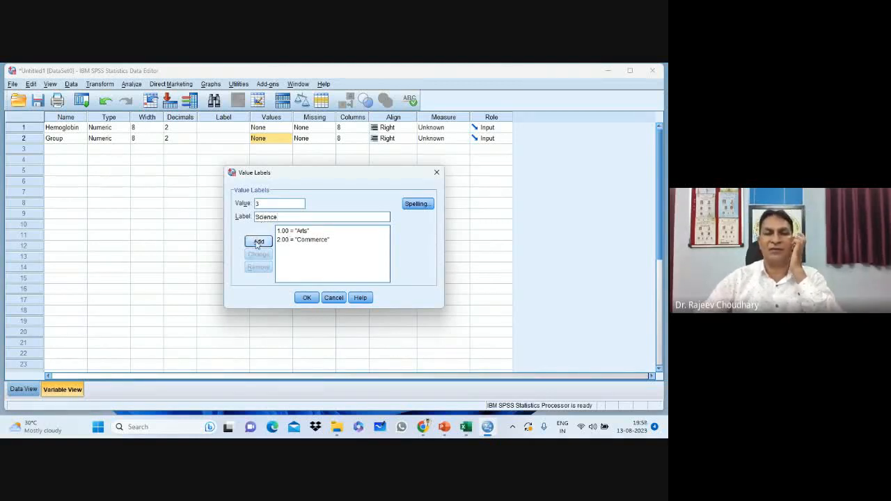
pyautogui.click(258, 243)
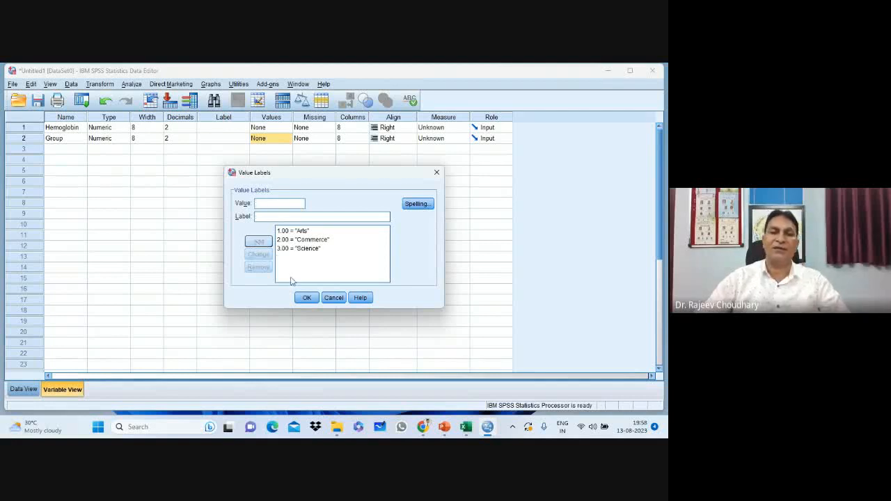
pyautogui.click(307, 298)
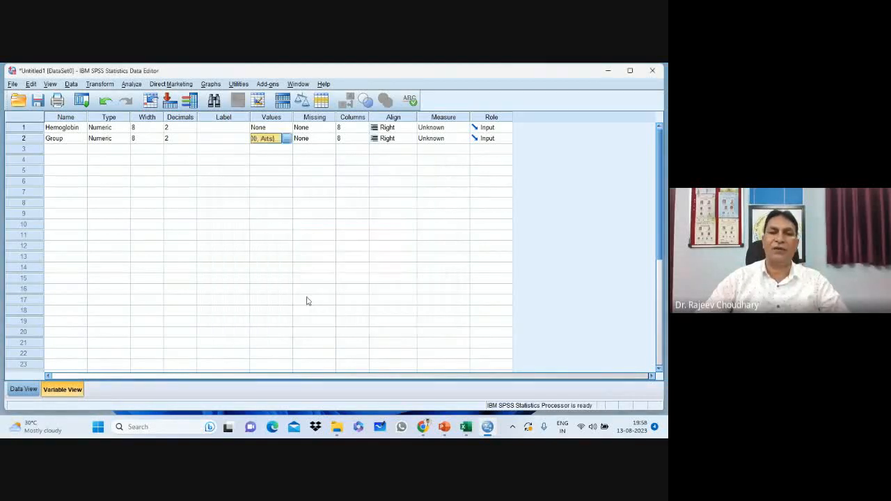
pyautogui.click(240, 239)
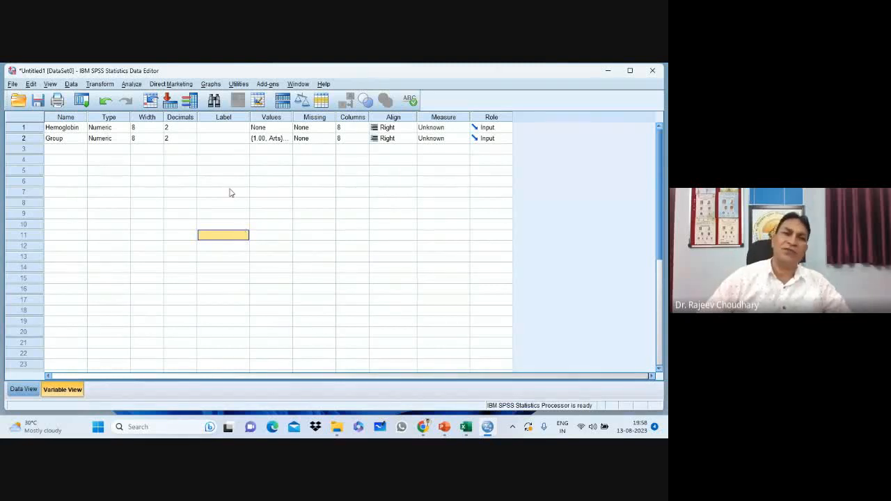
# - Set up a One-Way ANOVA with Hemoglobin as the dependent variable and Group as the factor
pyautogui.click(137, 86)
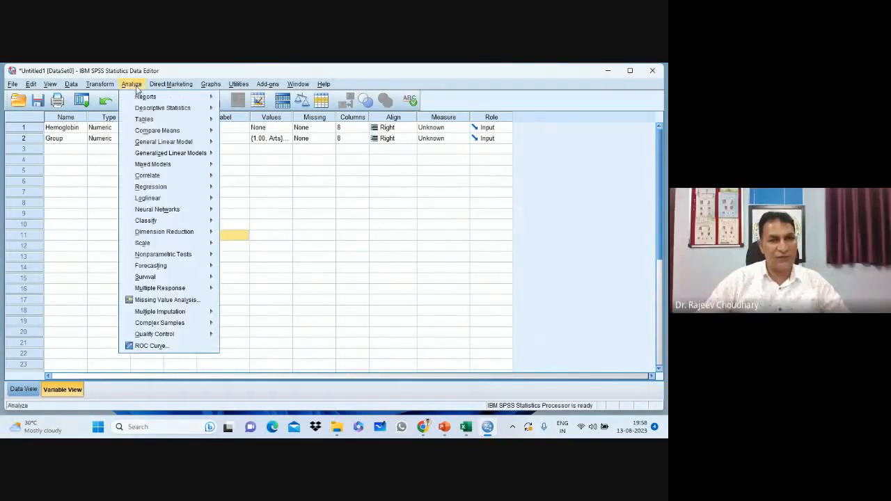
pyautogui.moveTo(159, 132)
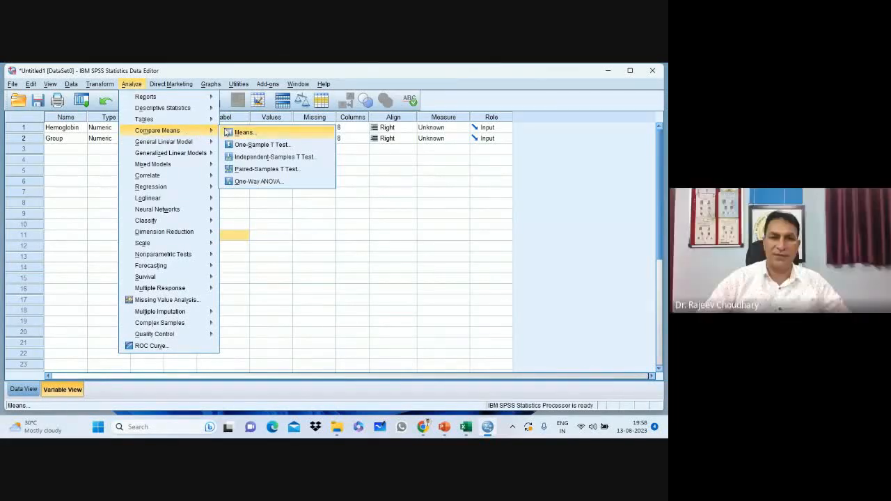
pyautogui.click(277, 183)
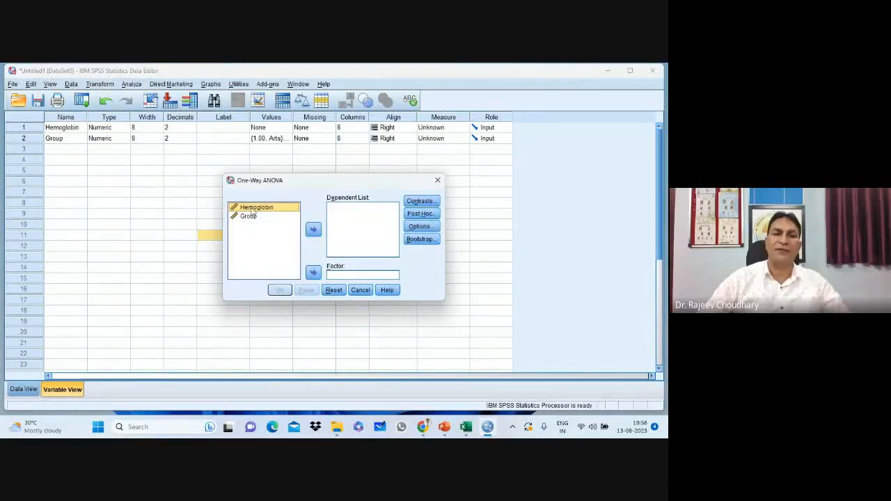
pyautogui.click(313, 230)
pyautogui.click(250, 208)
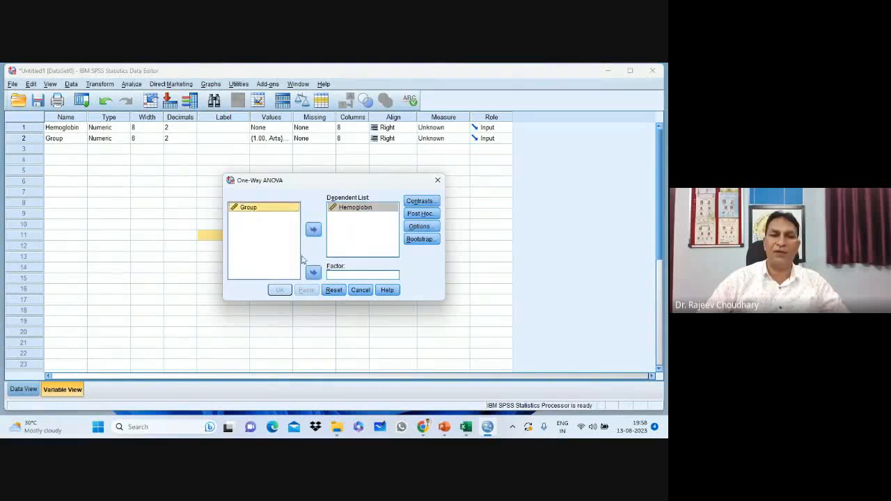
pyautogui.click(315, 272)
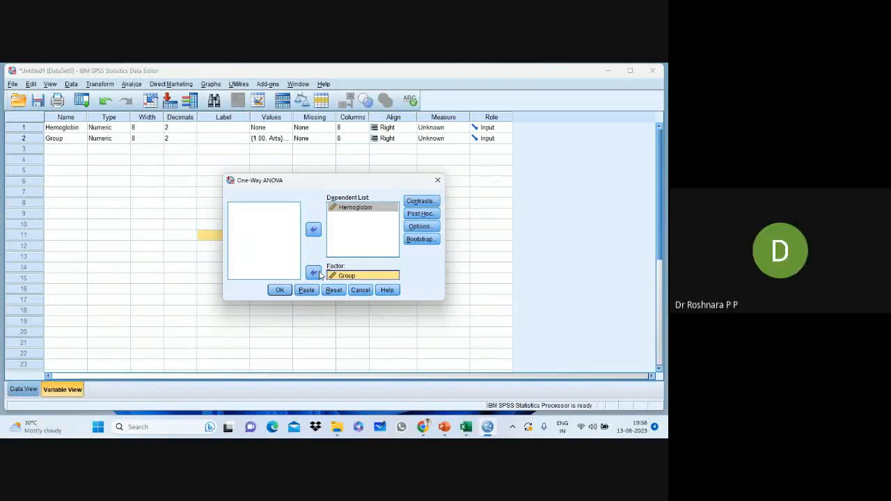
# - Include Descriptive statistics in the One-Way ANOVA options and run the analysis
pyautogui.click(426, 229)
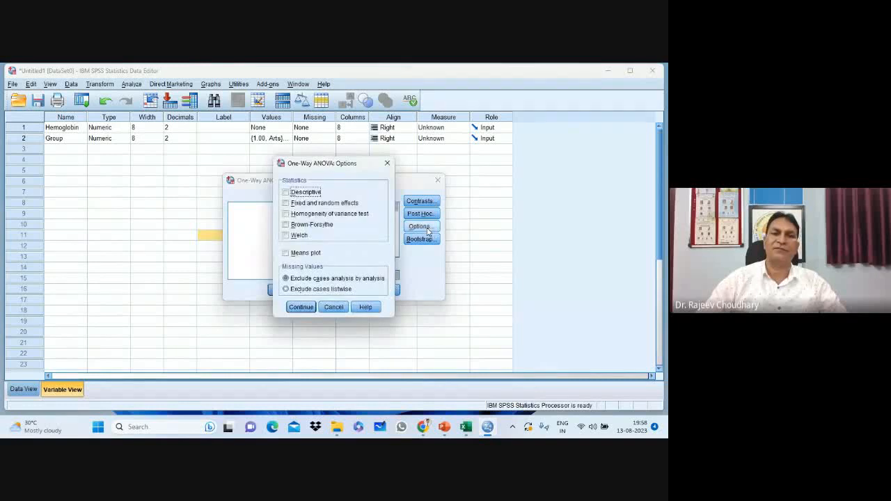
pyautogui.click(291, 196)
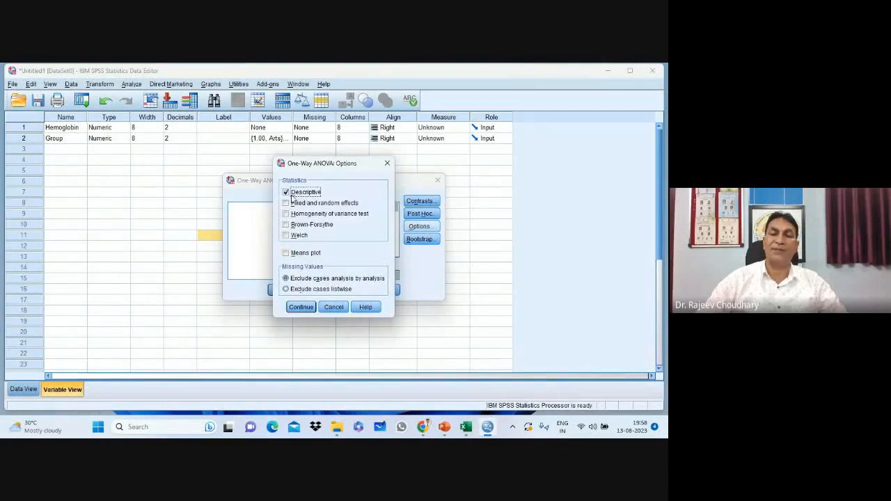
pyautogui.click(302, 308)
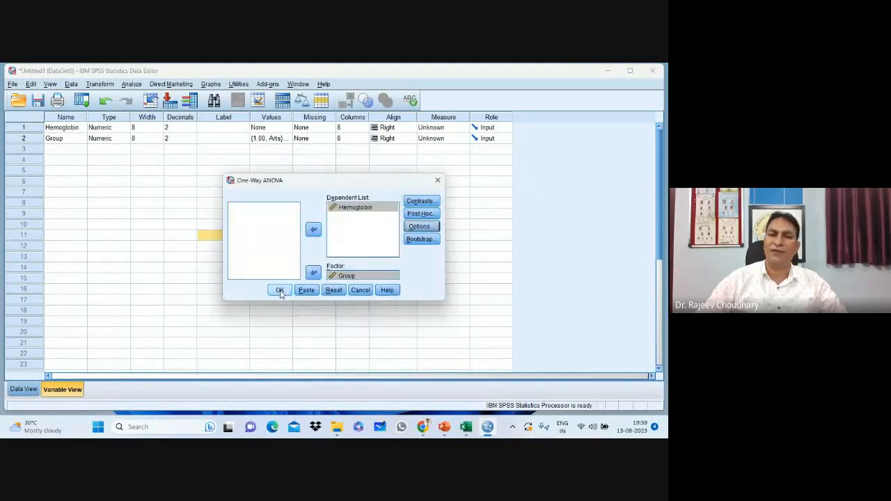
pyautogui.click(280, 290)
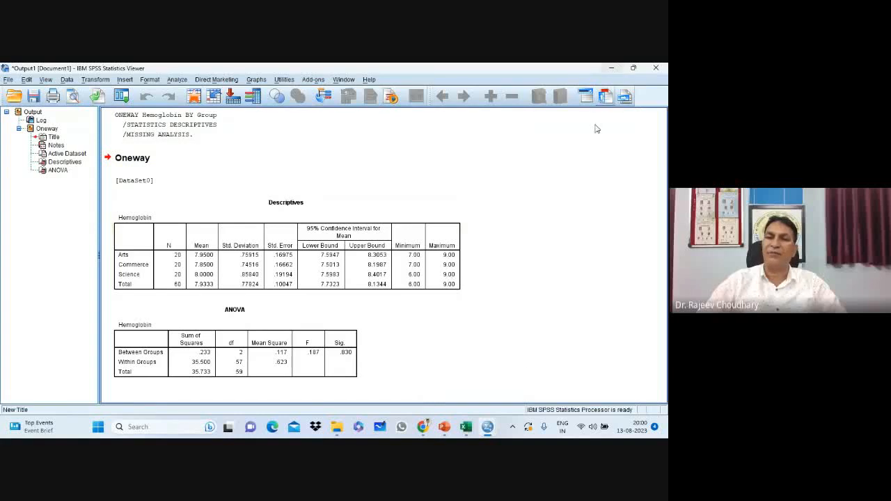
# - Switch to the Google Meet call in Chrome
pyautogui.click(422, 428)
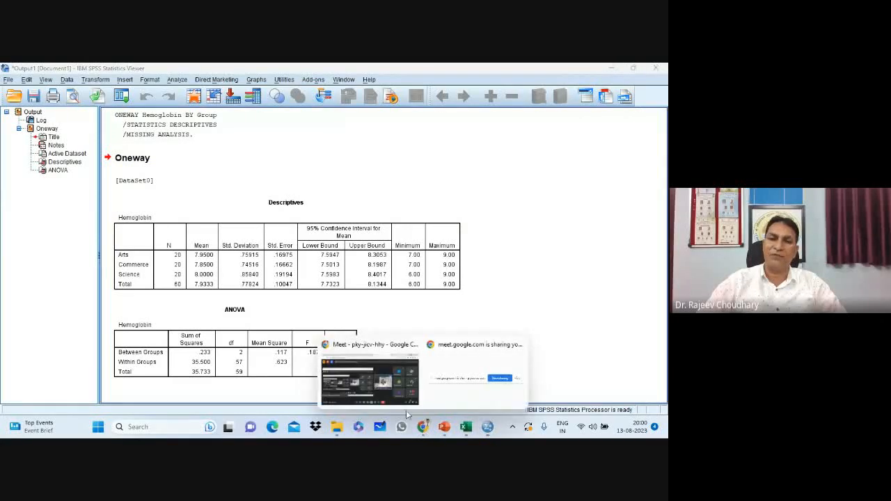
pyautogui.click(385, 394)
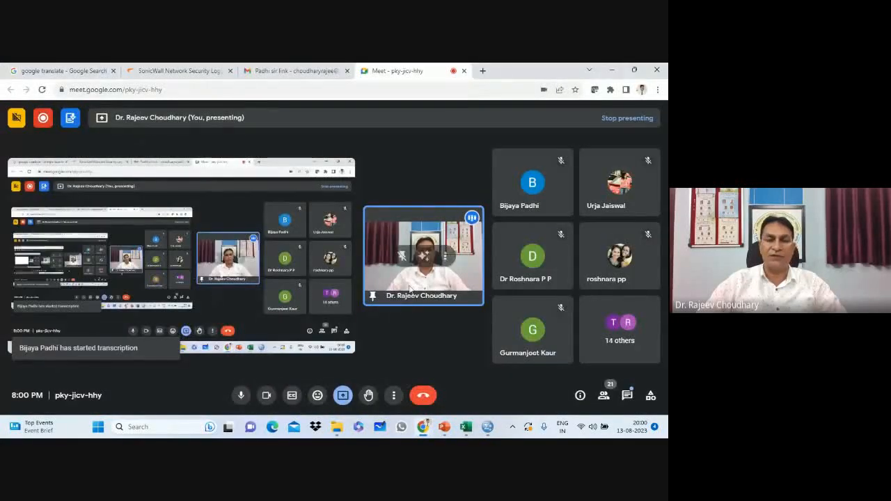
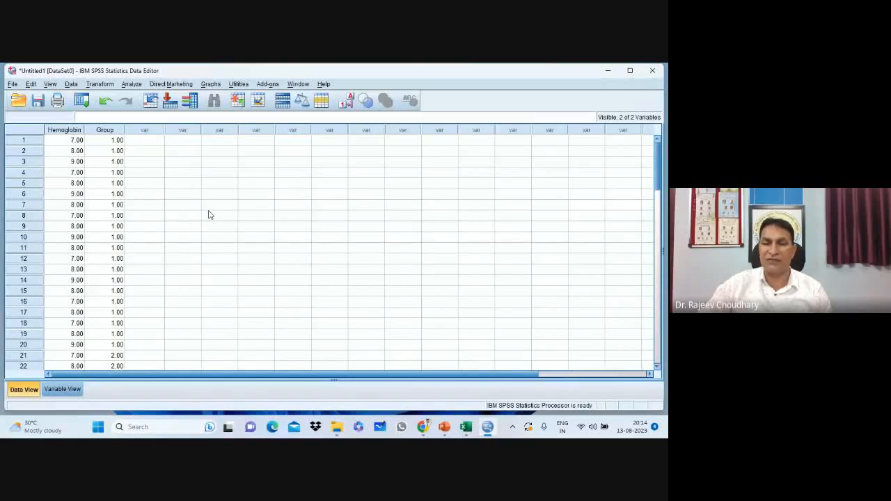
# - Set up a Kruskal-Wallis H test for several independent samples with Hemoglobin as the test variable and Group as the grouping variable
pyautogui.click(125, 84)
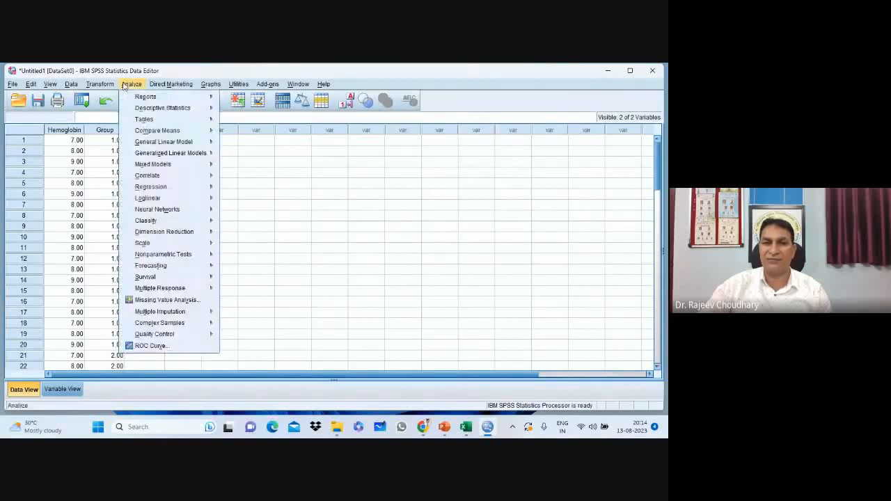
pyautogui.moveTo(139, 133)
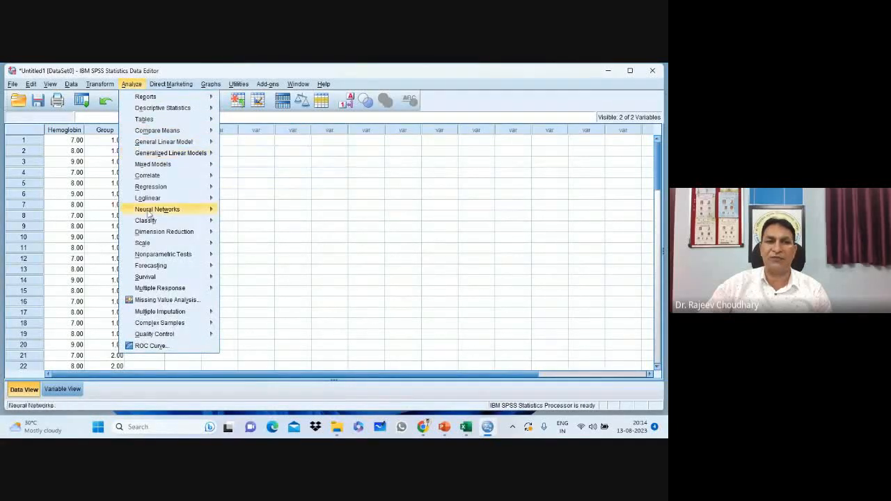
pyautogui.moveTo(145, 250)
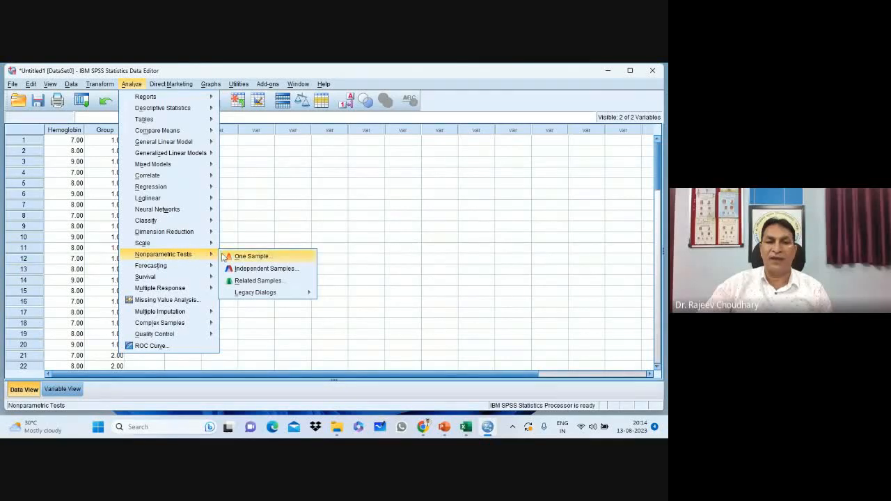
pyautogui.moveTo(255, 293)
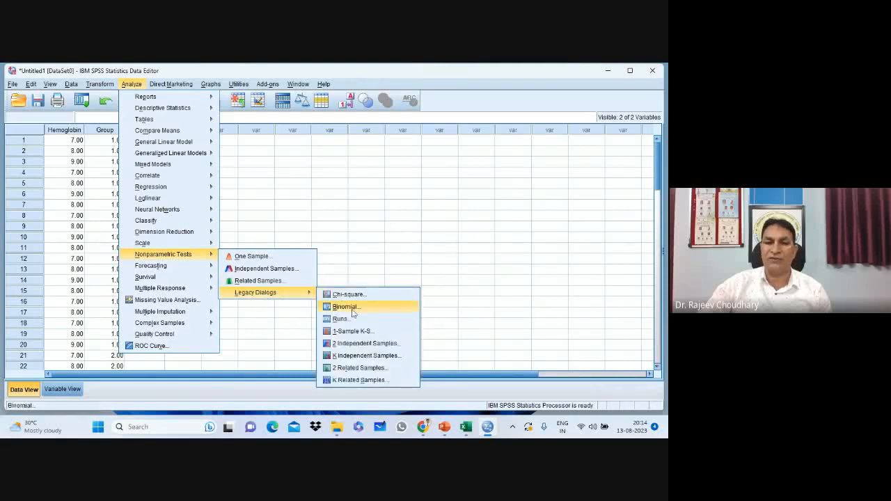
pyautogui.click(360, 356)
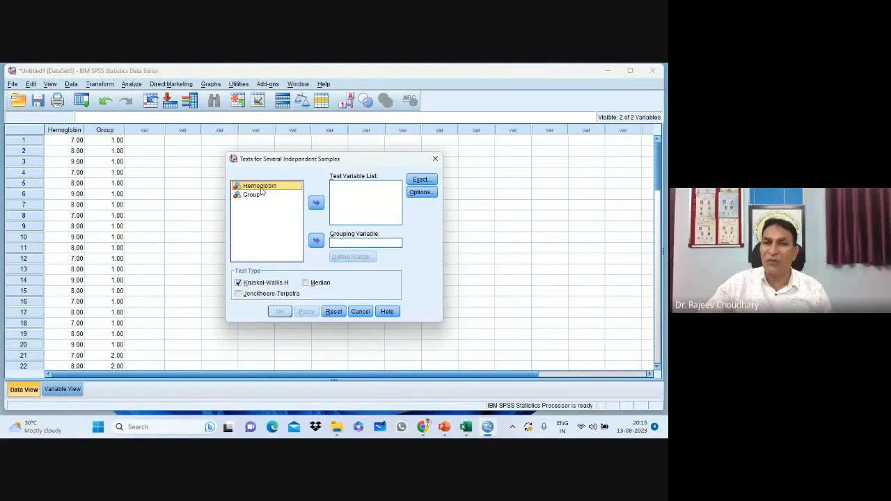
pyautogui.click(317, 203)
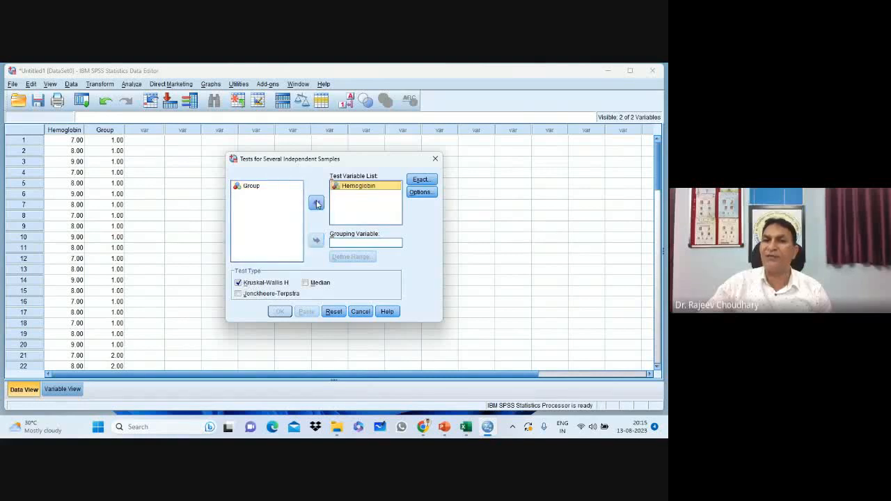
pyautogui.click(252, 186)
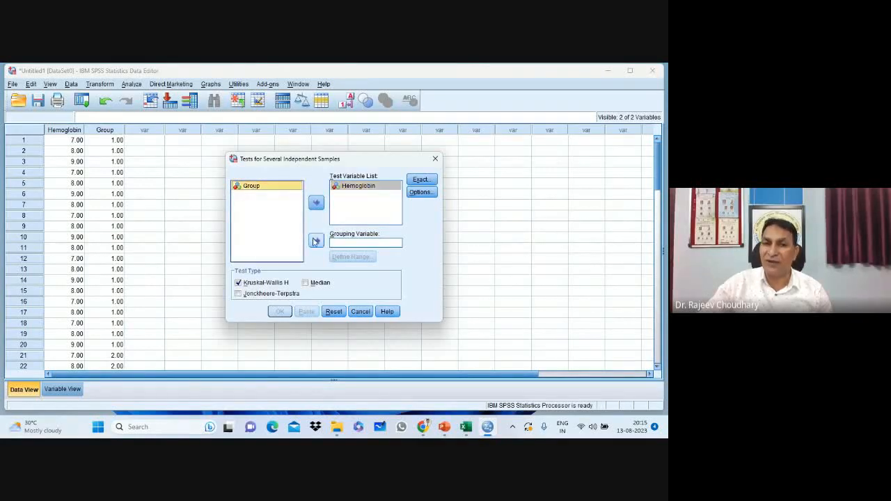
pyautogui.click(317, 240)
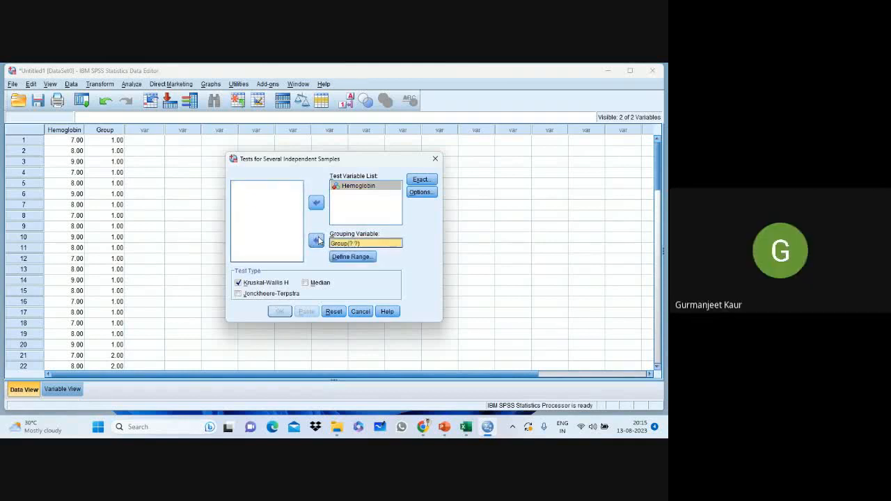
# - Define the Group variable's range with a minimum of 1 and a maximum of 3
pyautogui.click(352, 257)
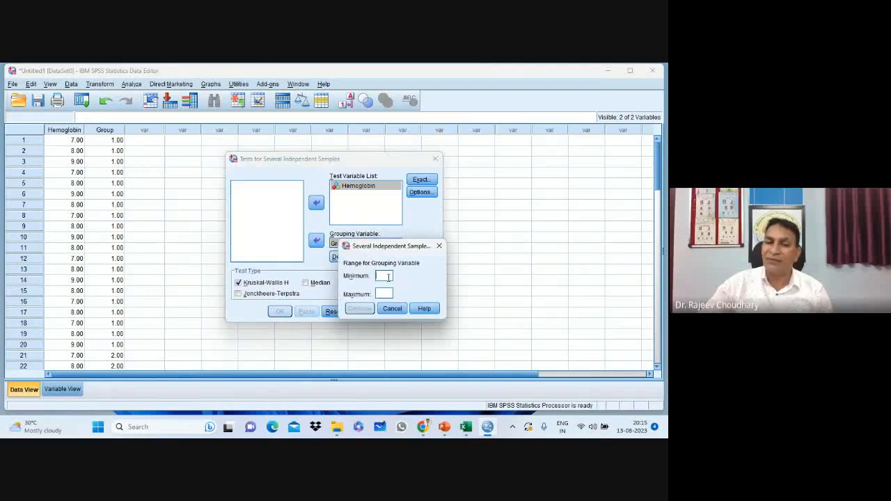
pyautogui.write('1')
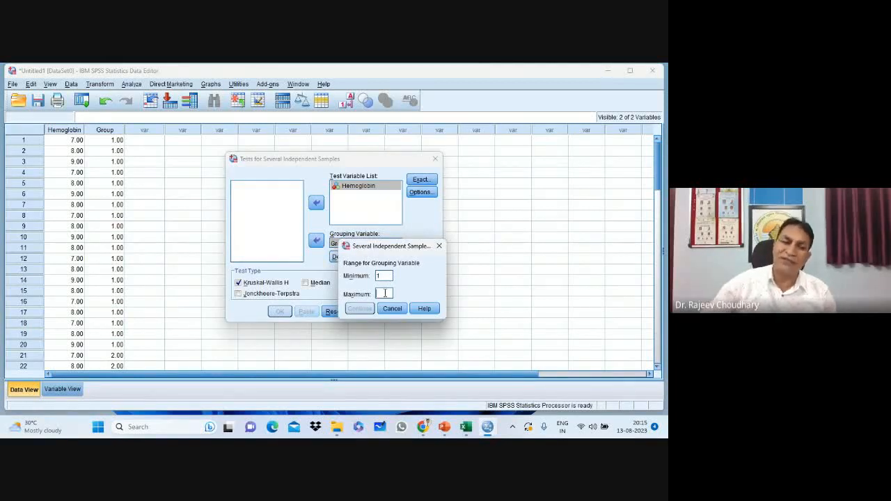
pyautogui.click(385, 293)
pyautogui.write('3')
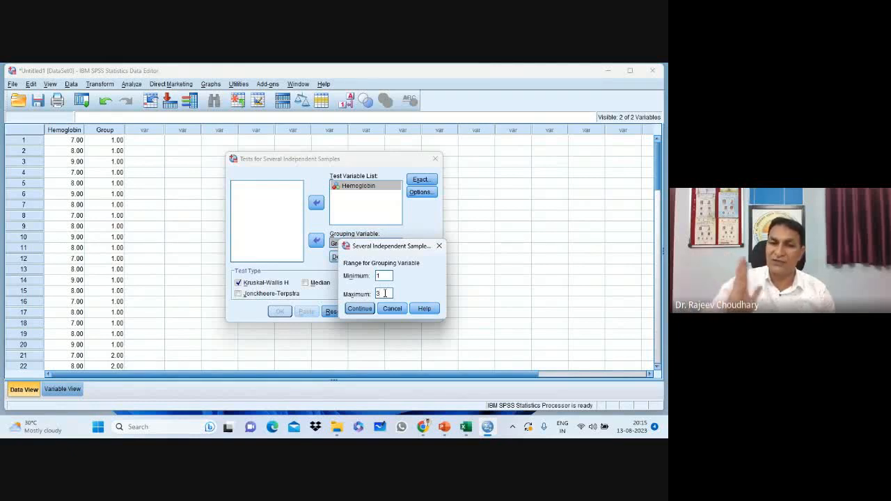
pyautogui.click(361, 309)
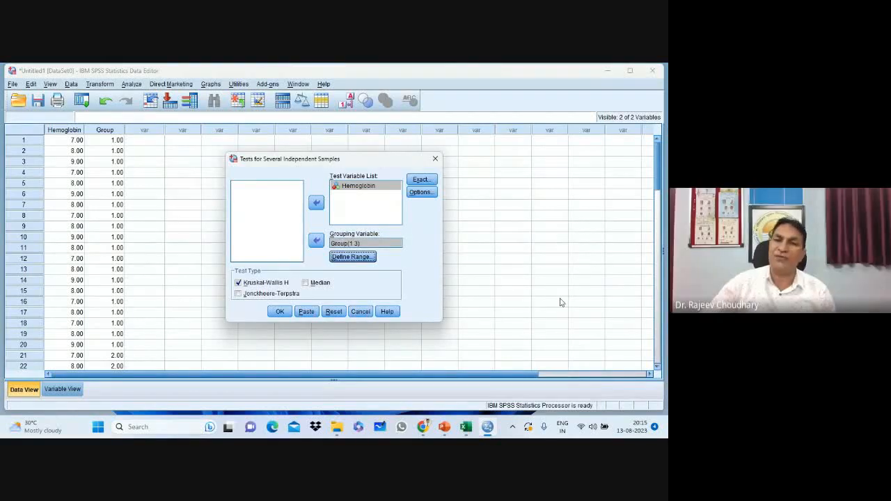
# - Include Descriptive statistics in the Kruskal-Wallis test options and run the test
pyautogui.click(421, 193)
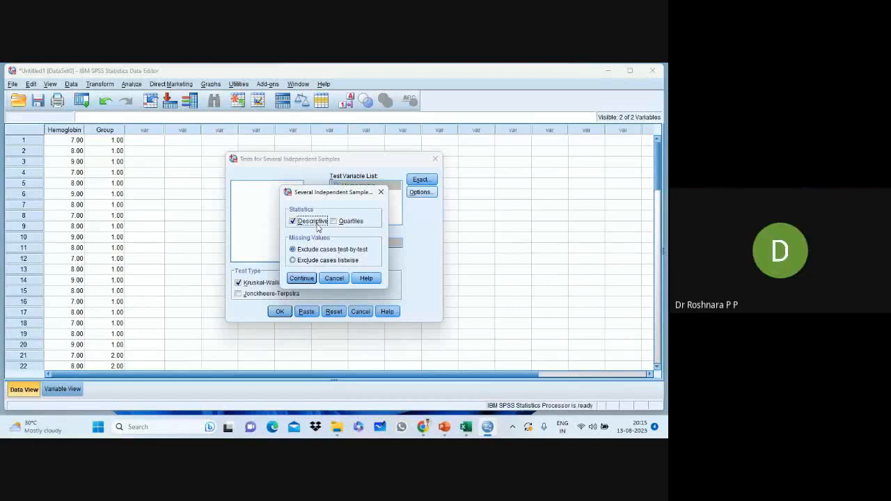
pyautogui.click(308, 280)
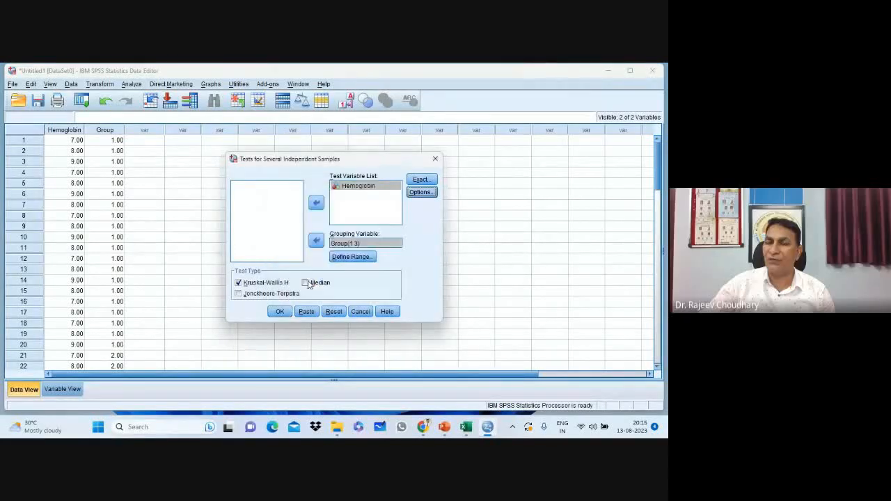
pyautogui.click(280, 312)
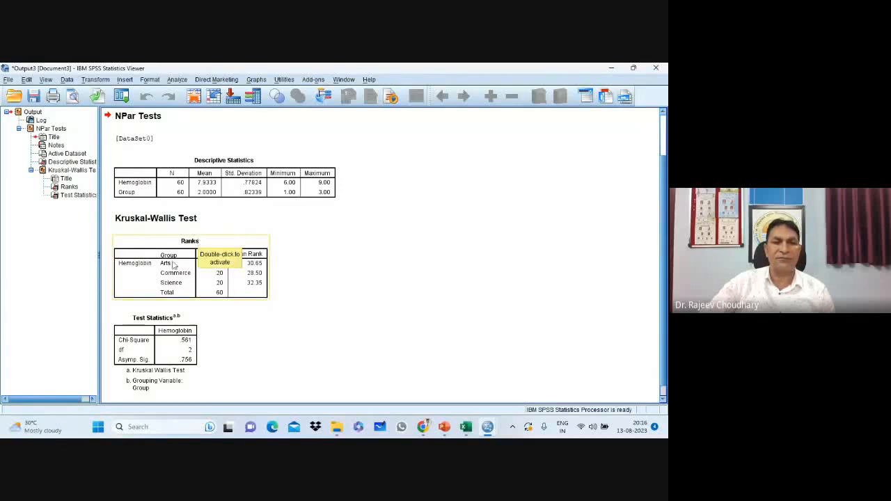
# - Examine the Ranks and Test Statistics tables of the Kruskal-Wallis test, and close the output window
pyautogui.click(224, 286)
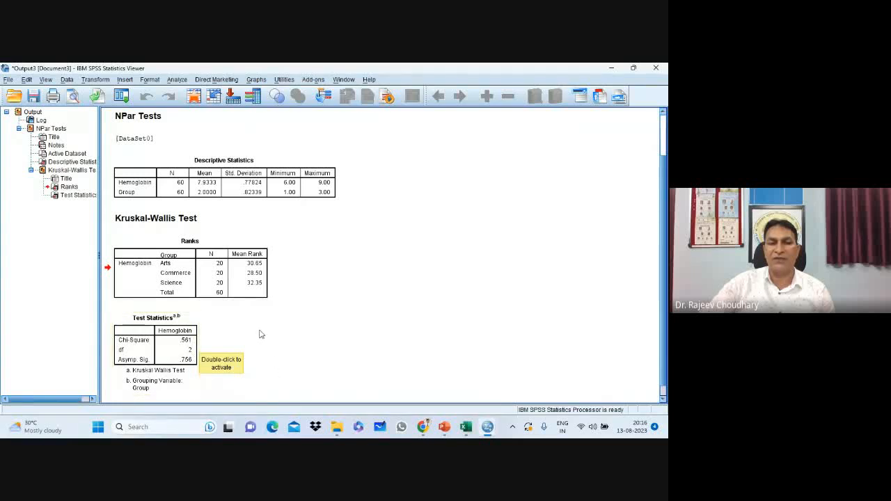
pyautogui.click(244, 299)
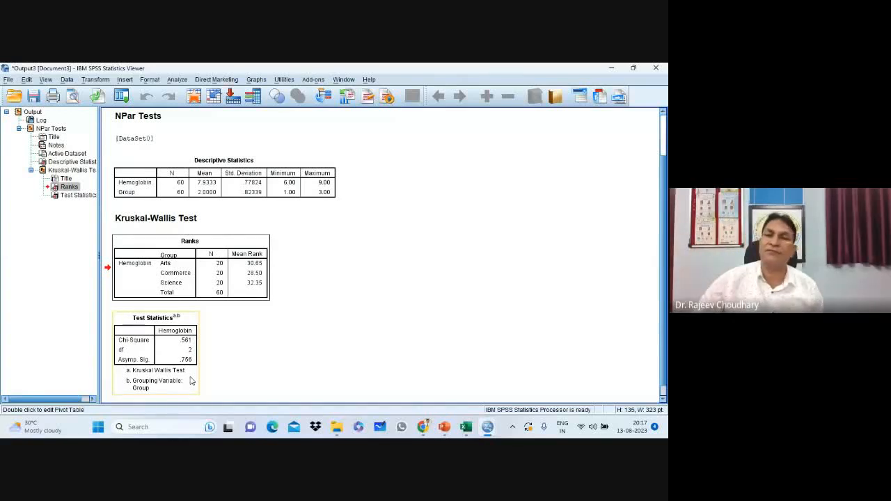
pyautogui.click(301, 261)
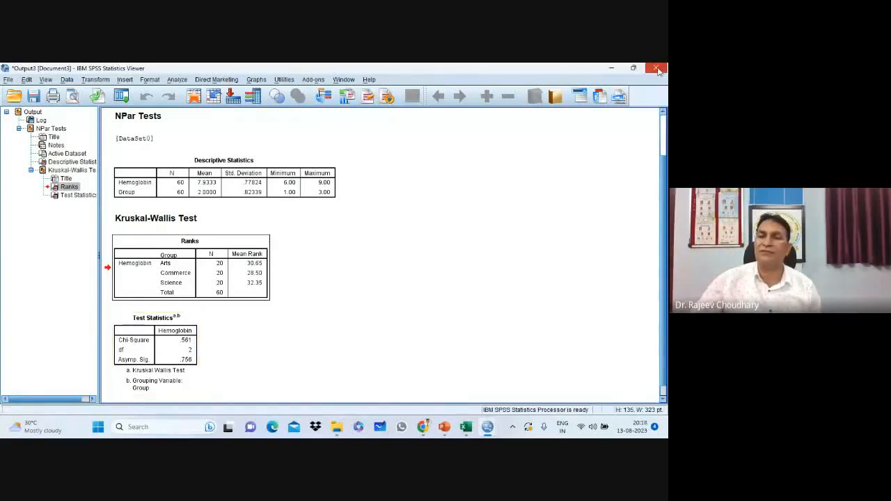
pyautogui.click(658, 70)
pyautogui.click(338, 257)
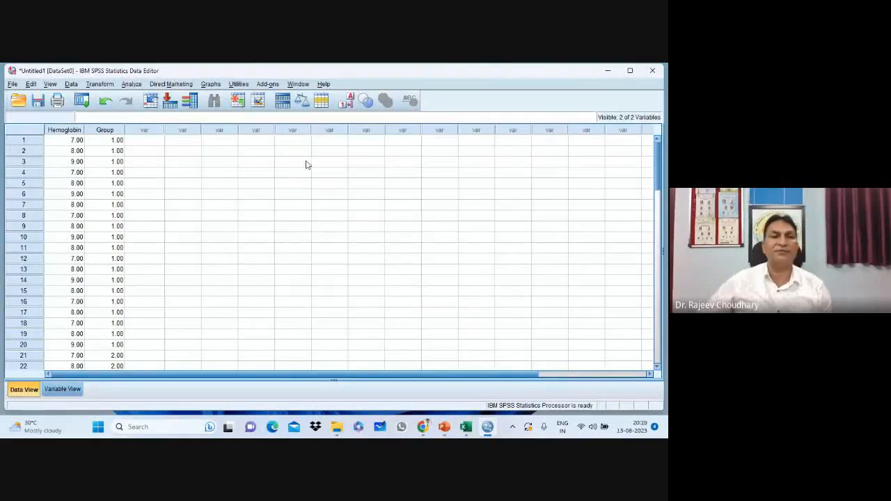
# - Set up a Mann-Whitney U test for two independent samples with Hemoglobin as the test variable and Group as the grouping variable
pyautogui.click(129, 87)
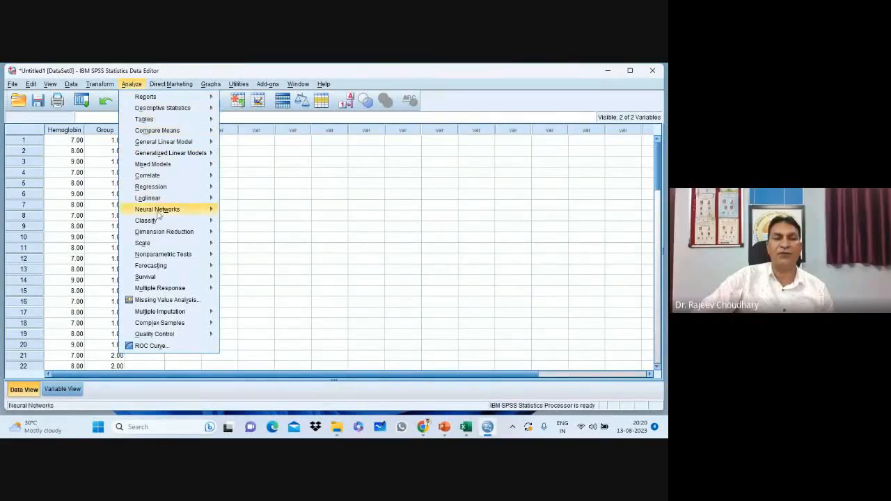
pyautogui.moveTo(159, 255)
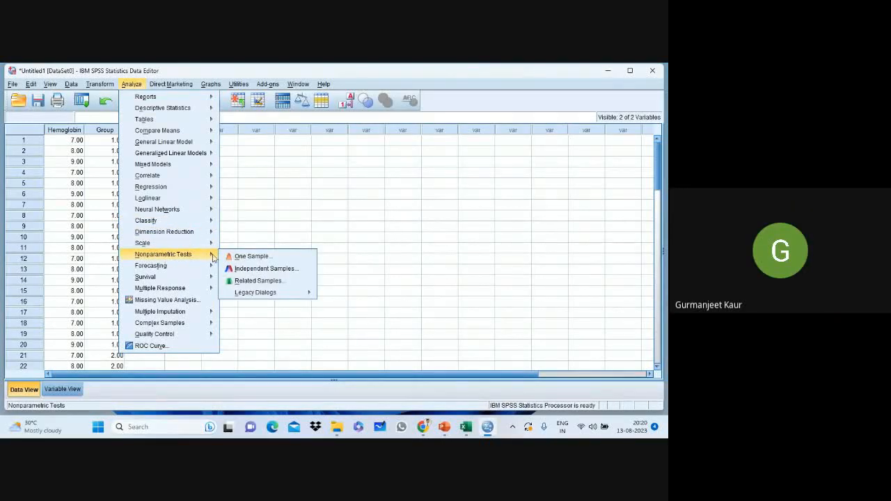
pyautogui.moveTo(243, 299)
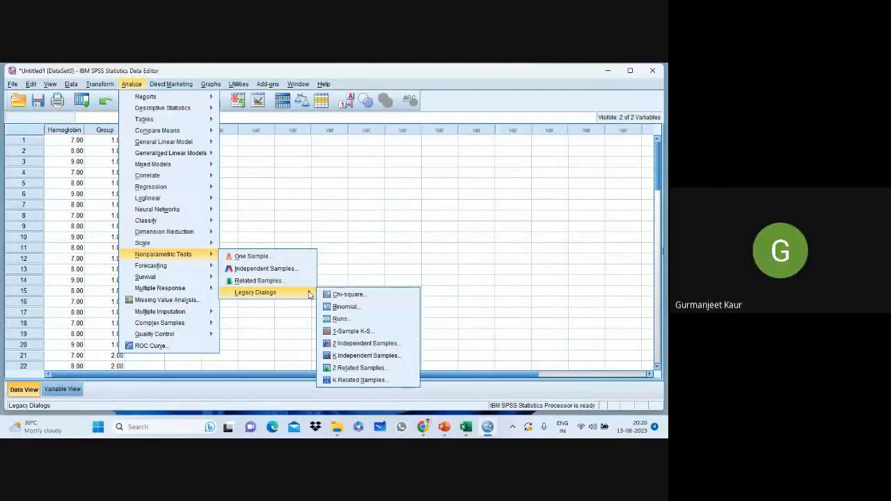
pyautogui.click(381, 348)
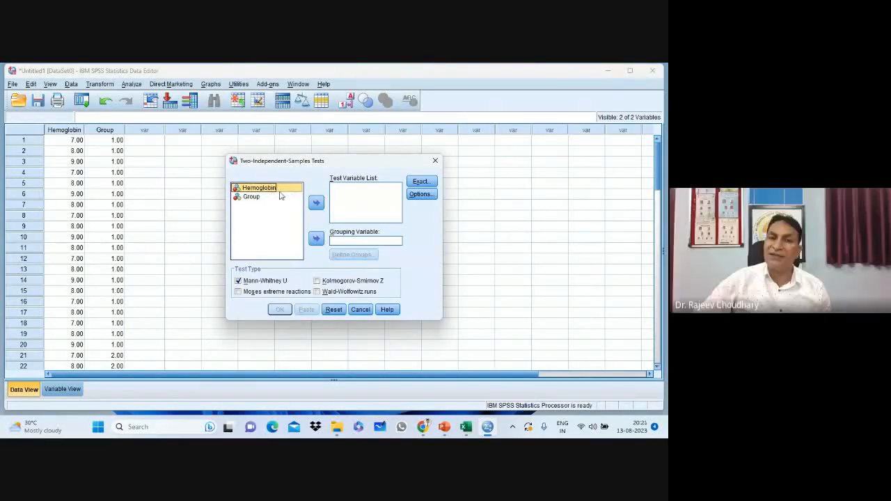
pyautogui.click(316, 203)
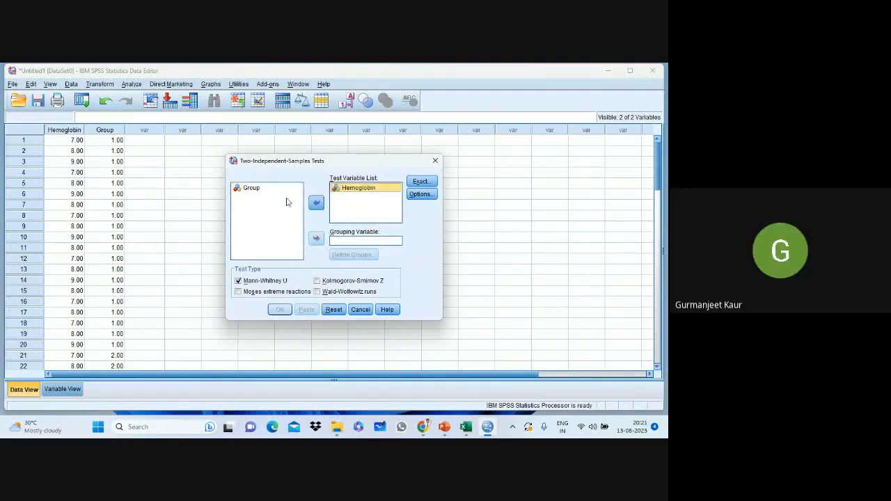
pyautogui.click(245, 188)
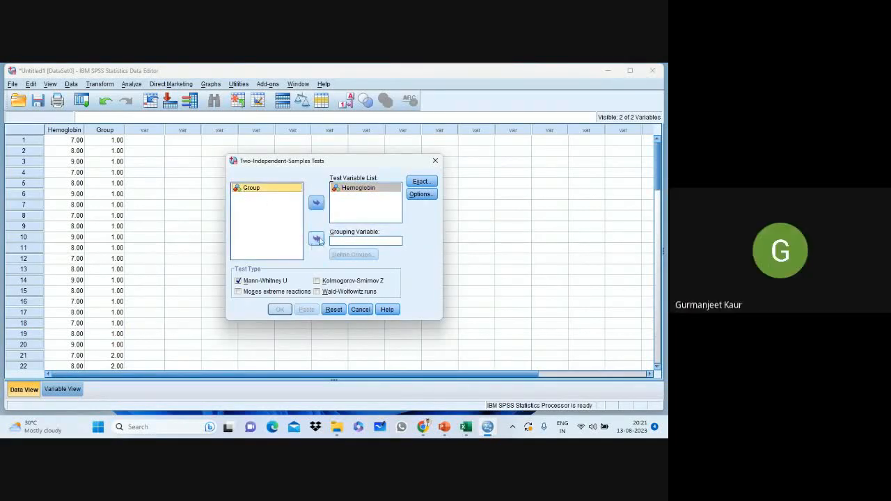
pyautogui.click(317, 239)
# - Define the two groups to compare as 1 for Group 1 and 2 for Group 2
pyautogui.click(353, 255)
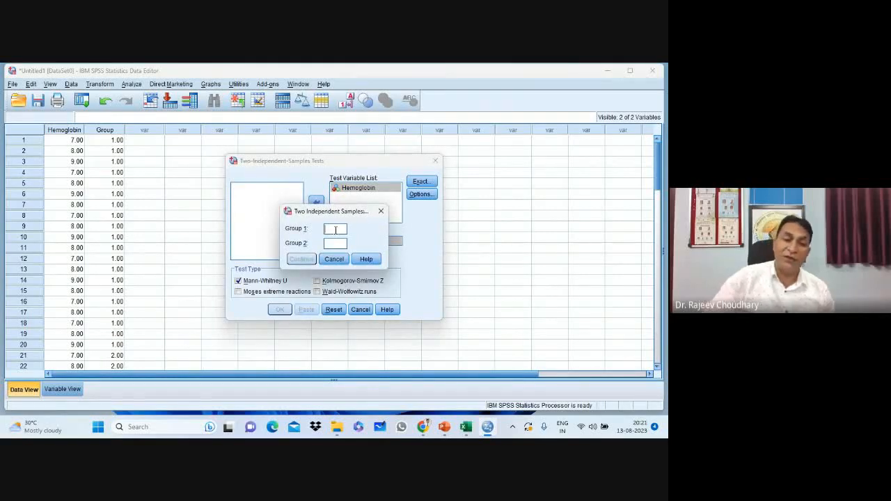
pyautogui.write('1')
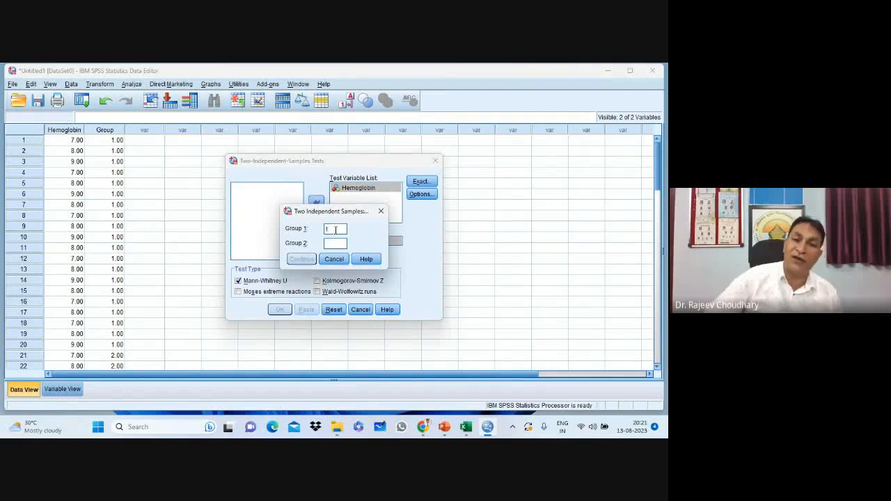
pyautogui.click(344, 243)
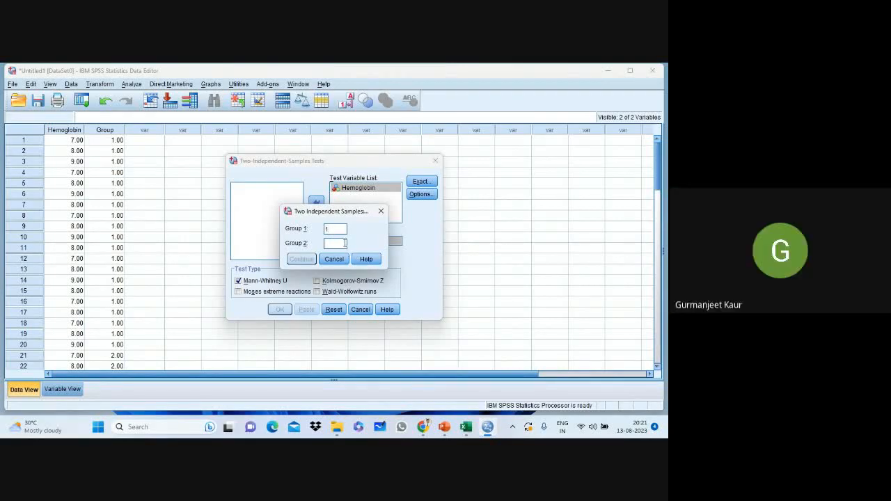
pyautogui.write('2')
pyautogui.click(301, 260)
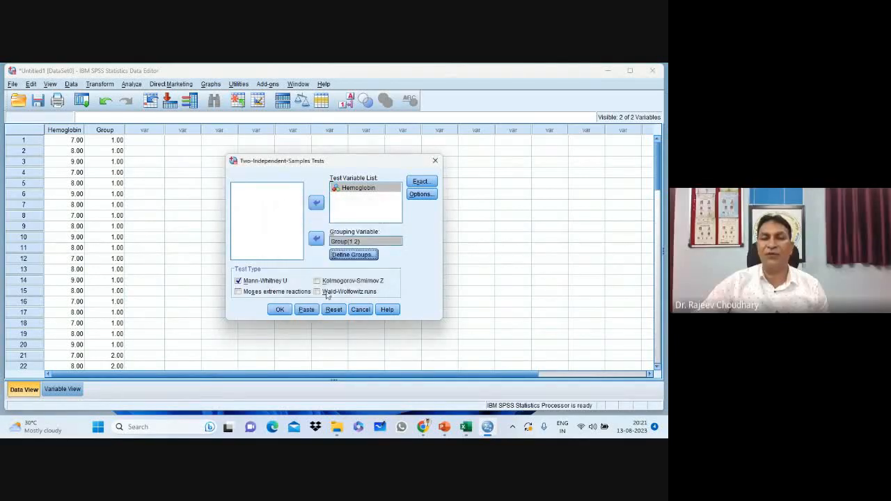
# - Include Descriptive statistics in the Mann-Whitney test options and run the test
pyautogui.click(422, 194)
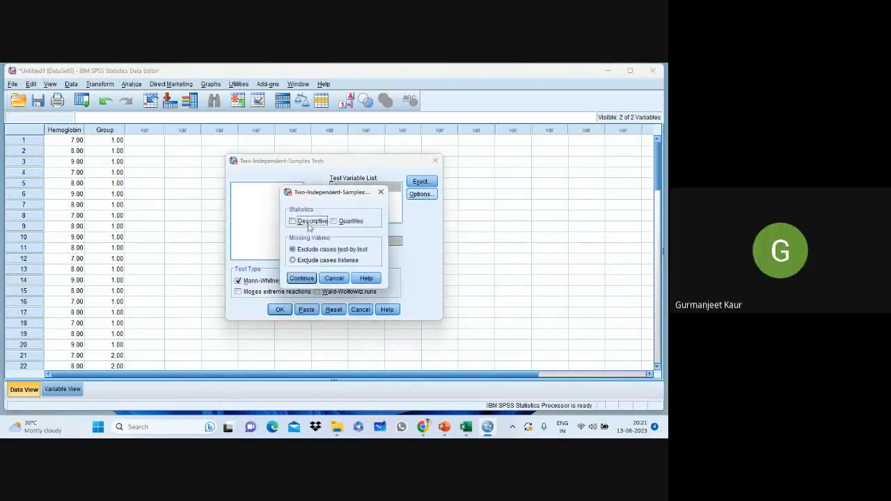
pyautogui.click(307, 279)
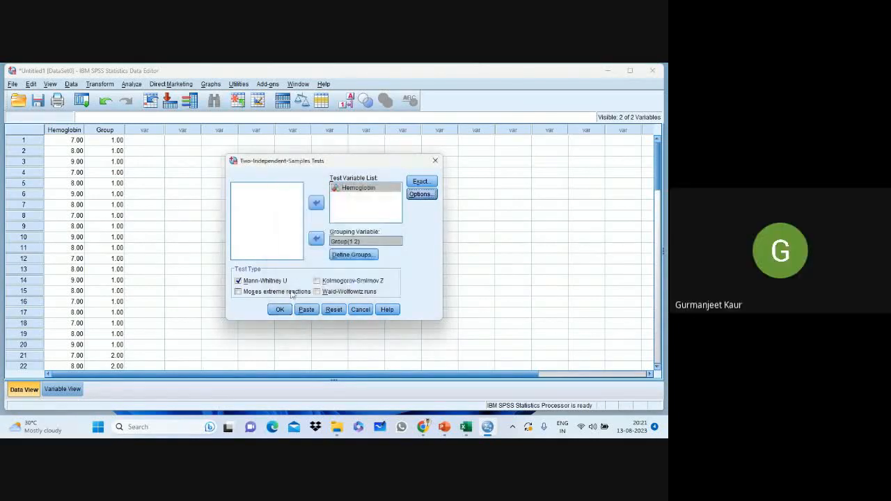
pyautogui.click(281, 310)
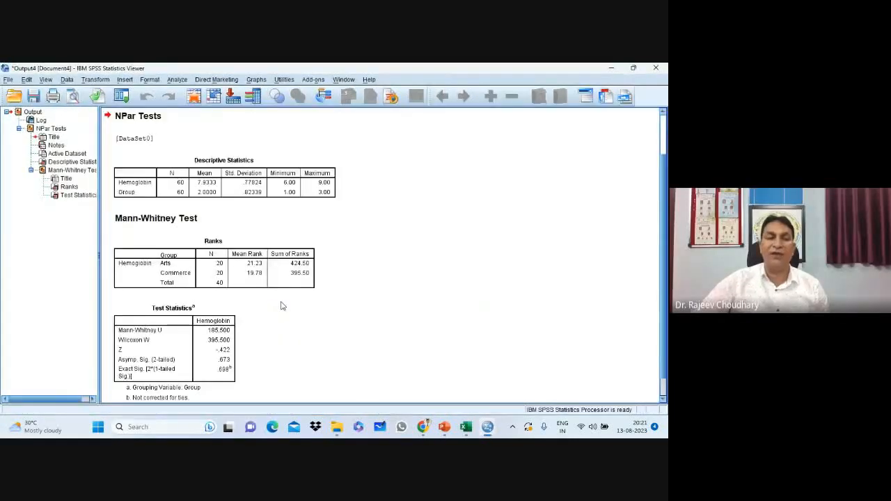
# - Examine the Ranks and Test Statistics tables of the Mann-Whitney test on Hemoglobin
pyautogui.click(220, 263)
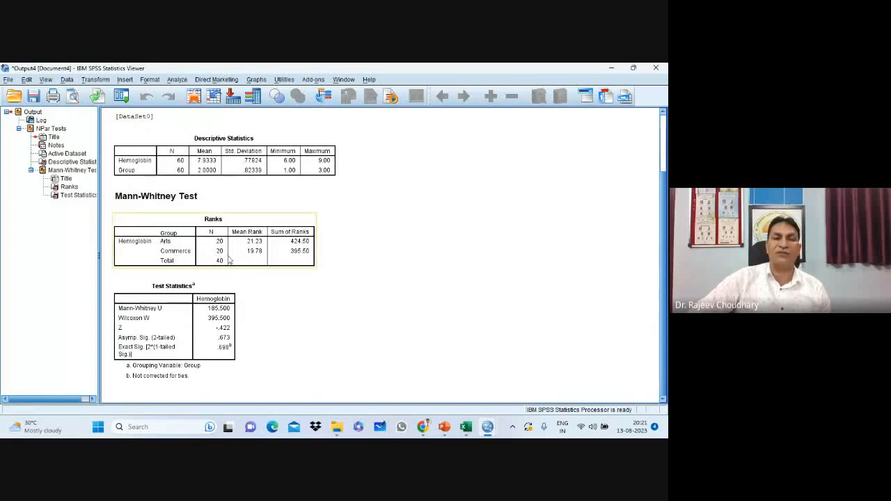
pyautogui.click(188, 313)
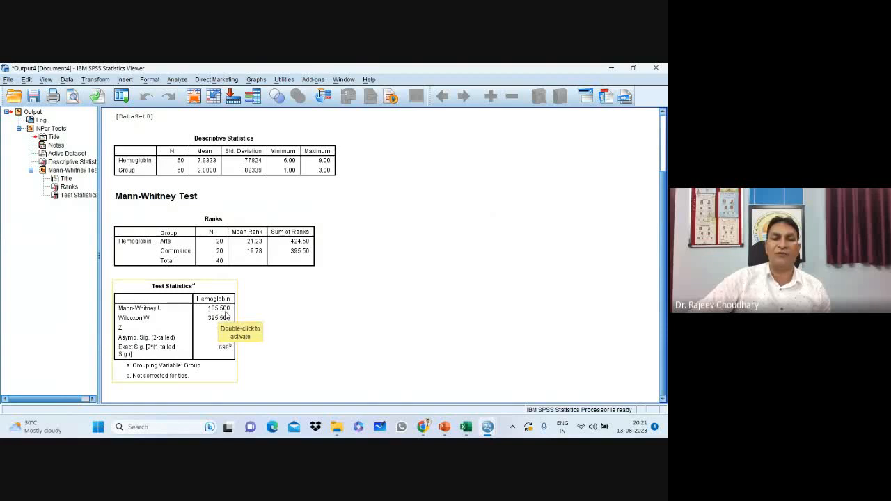
pyautogui.click(172, 342)
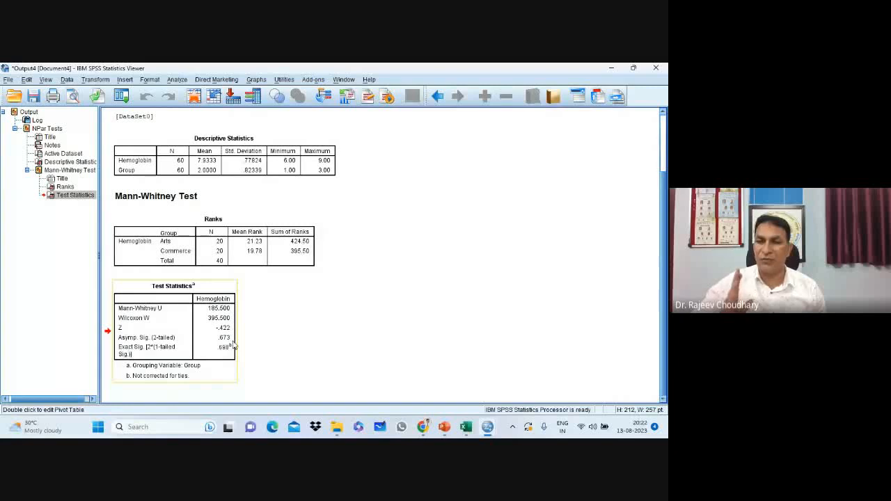
# - Close the Mann-Whitney output without saving it and switch to the Google Meet call in Chrome
pyautogui.click(653, 70)
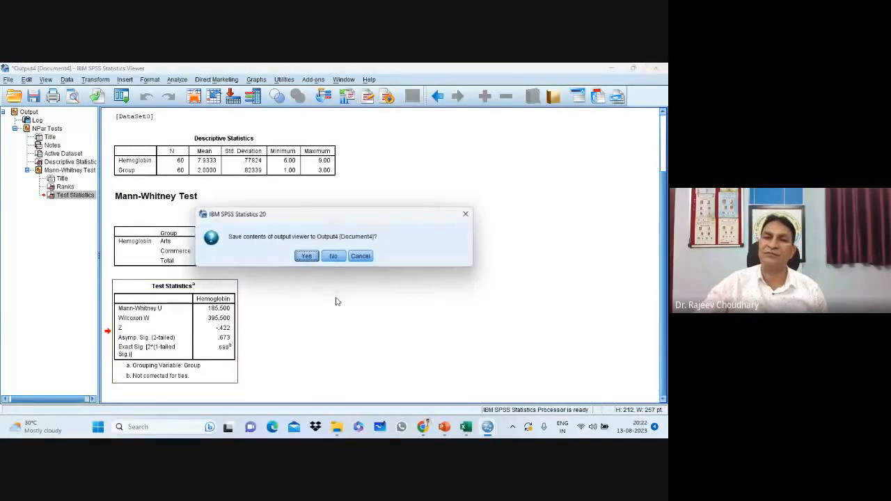
pyautogui.click(333, 256)
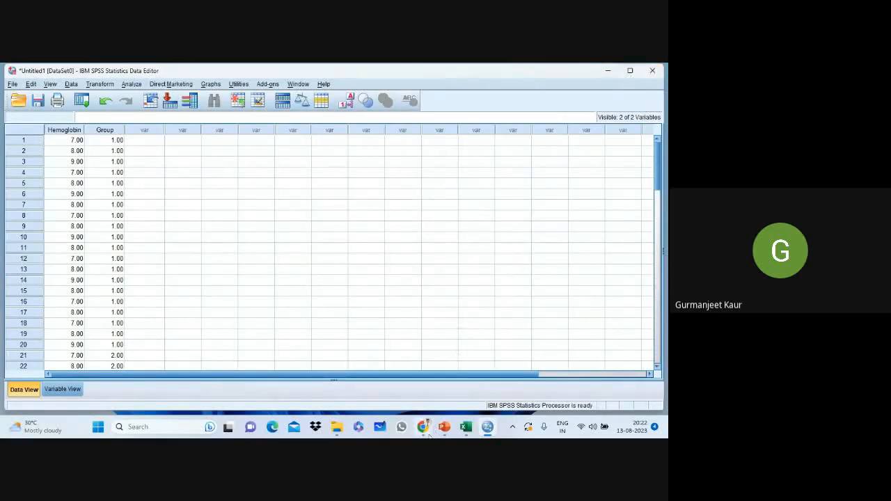
pyautogui.moveTo(423, 427)
pyautogui.click(398, 380)
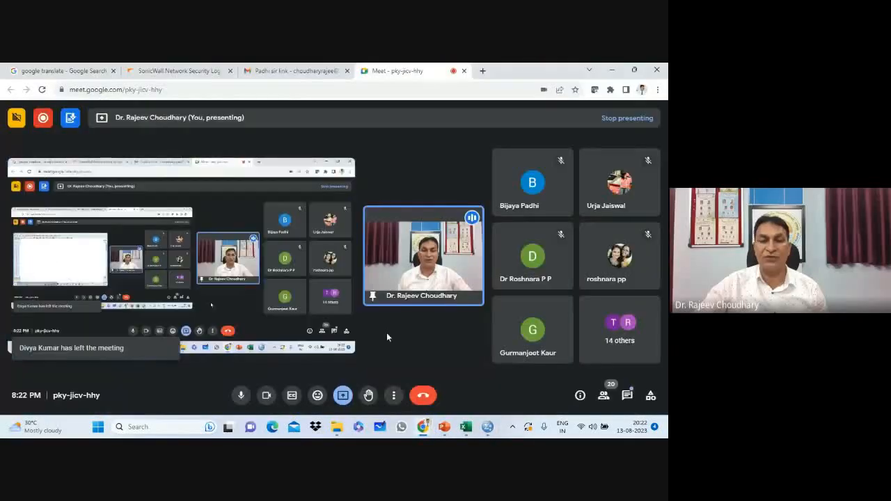
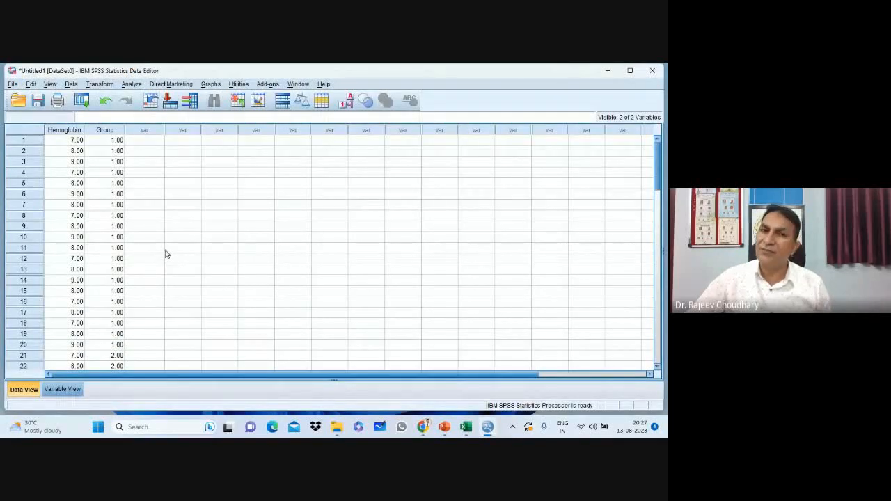
# - Run a One-Way ANOVA of Hemoglobin by Group with the Homogeneity of variance test added to the options
pyautogui.click(131, 84)
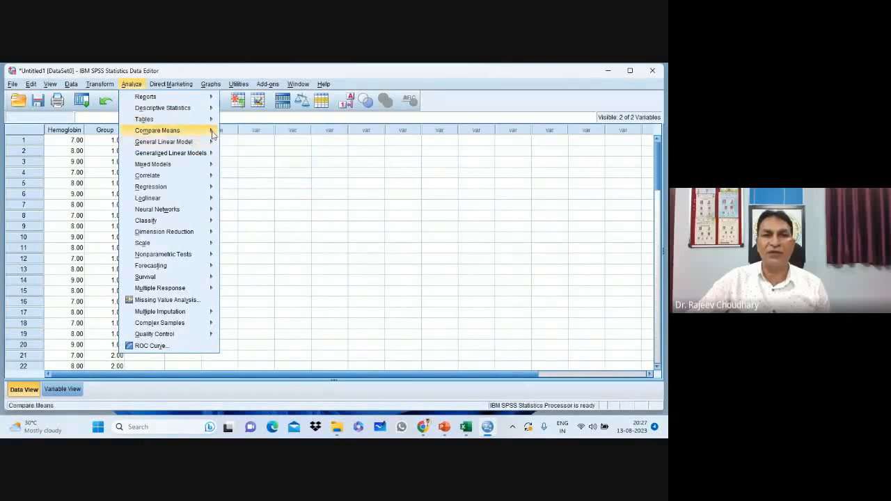
pyautogui.moveTo(181, 130)
pyautogui.click(263, 185)
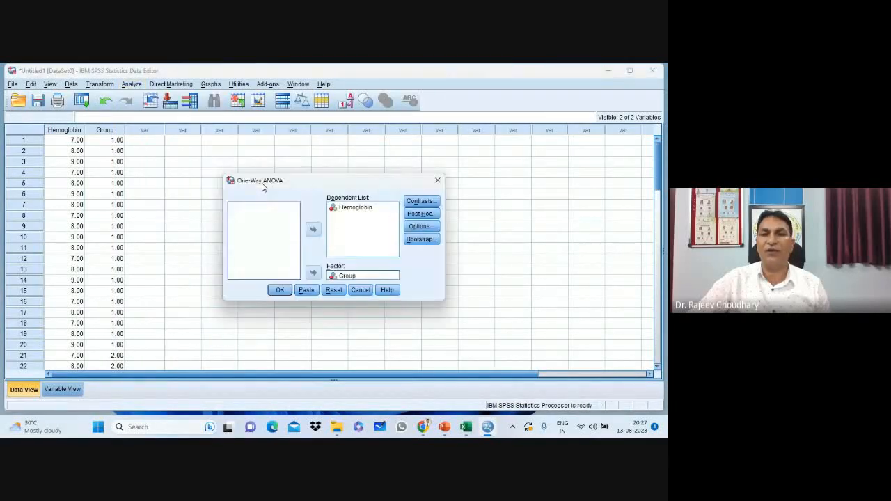
pyautogui.click(420, 226)
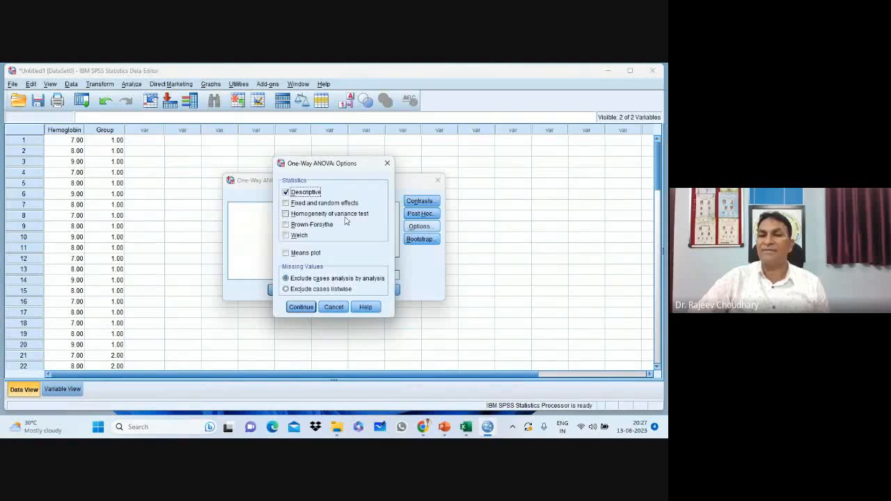
pyautogui.click(288, 215)
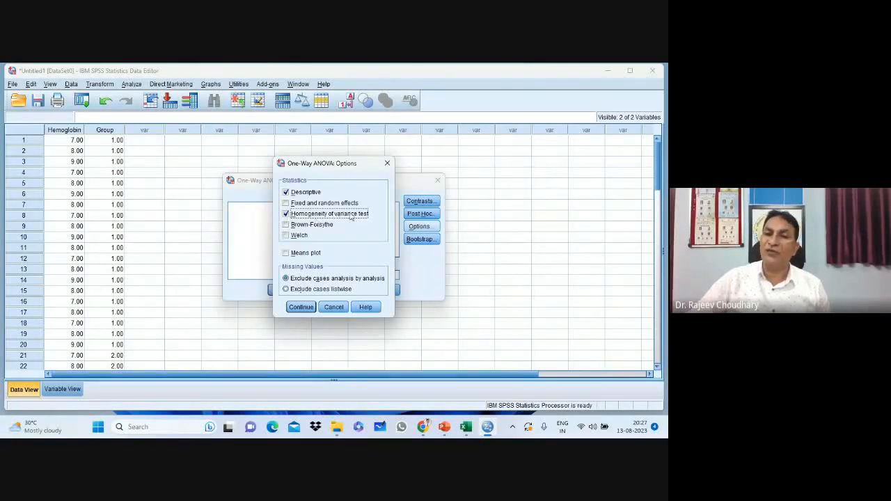
pyautogui.click(305, 308)
pyautogui.click(282, 290)
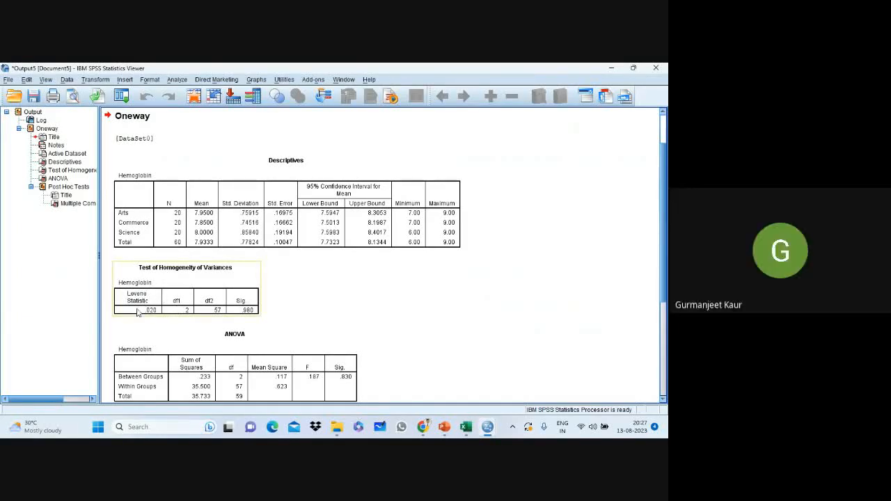
# - Check the significance in the Test of Homogeneity of Variances table and close the output without saving it
pyautogui.click(249, 314)
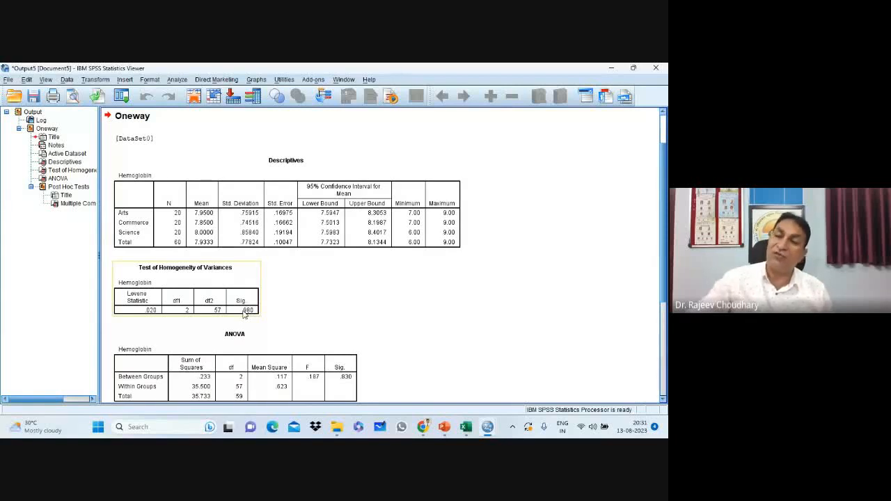
pyautogui.click(656, 68)
pyautogui.click(334, 256)
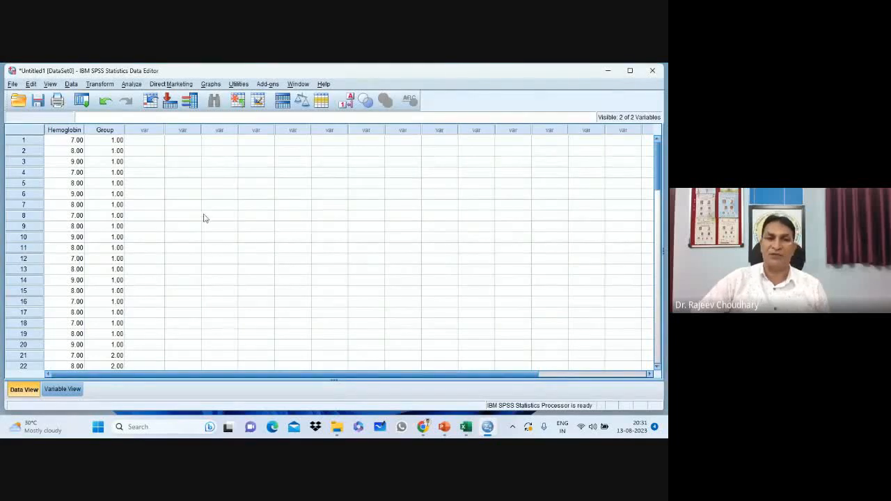
# - Rerun the One-Way ANOVA of Hemoglobin by Group with the Brown-Forsythe and Welch statistics added to the options
pyautogui.click(130, 84)
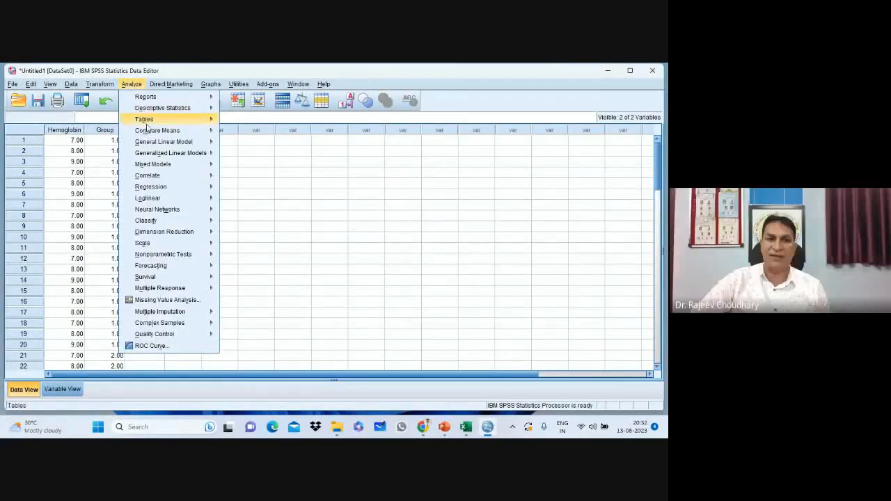
pyautogui.moveTo(169, 131)
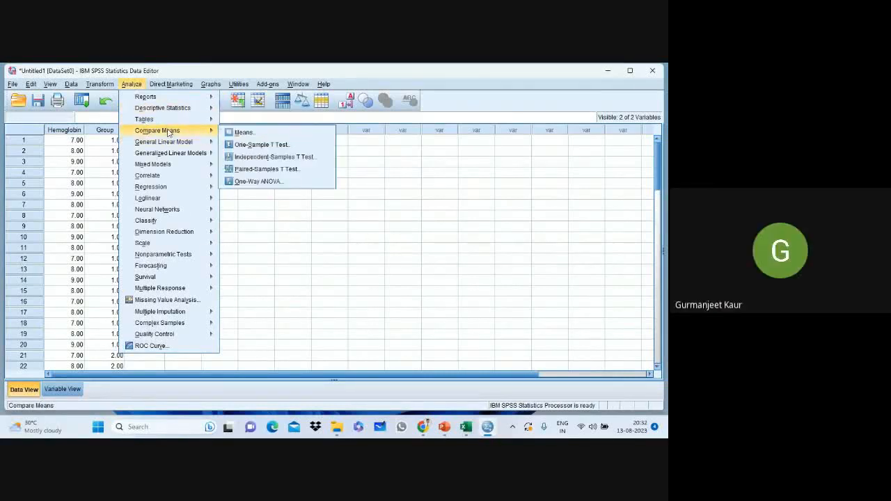
pyautogui.click(247, 183)
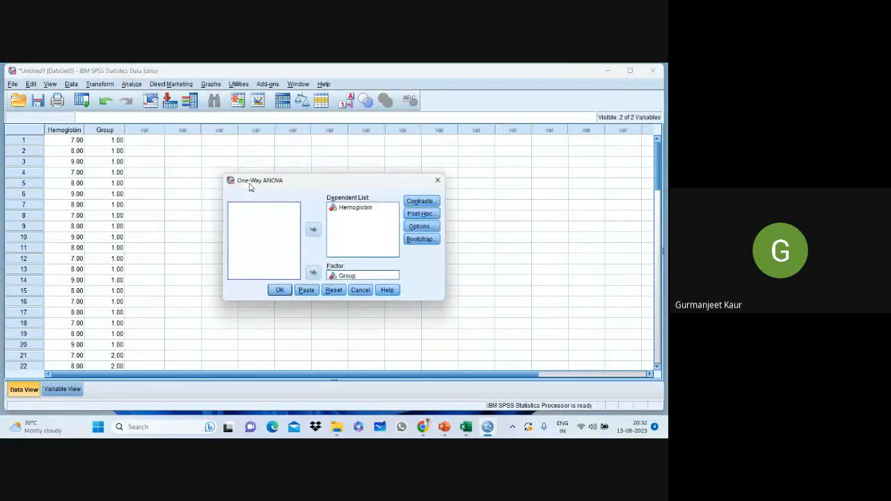
pyautogui.click(422, 227)
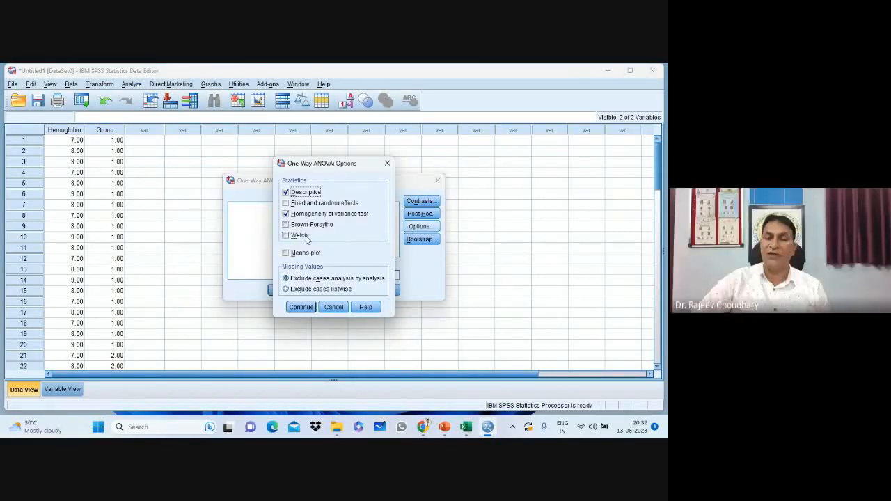
pyautogui.click(286, 225)
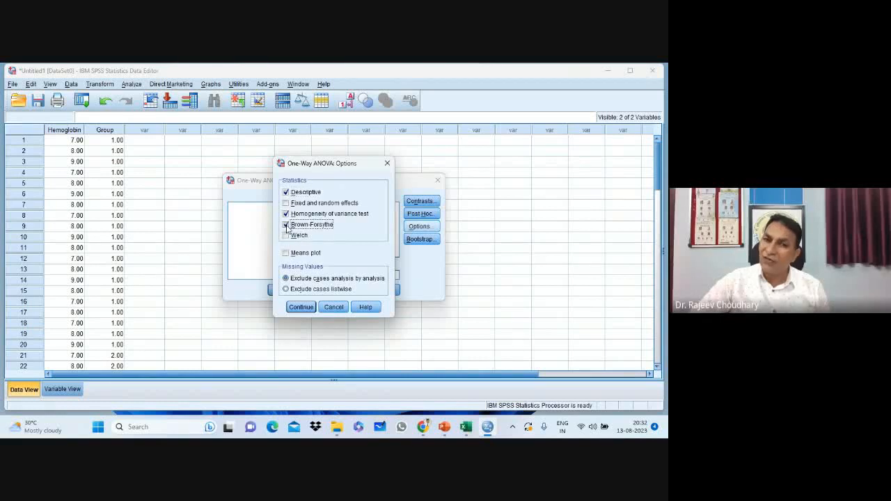
pyautogui.click(286, 235)
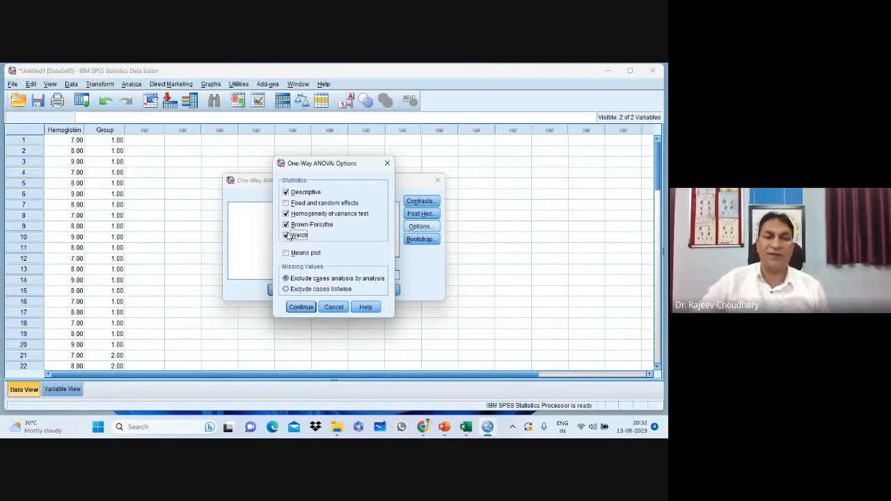
pyautogui.click(301, 307)
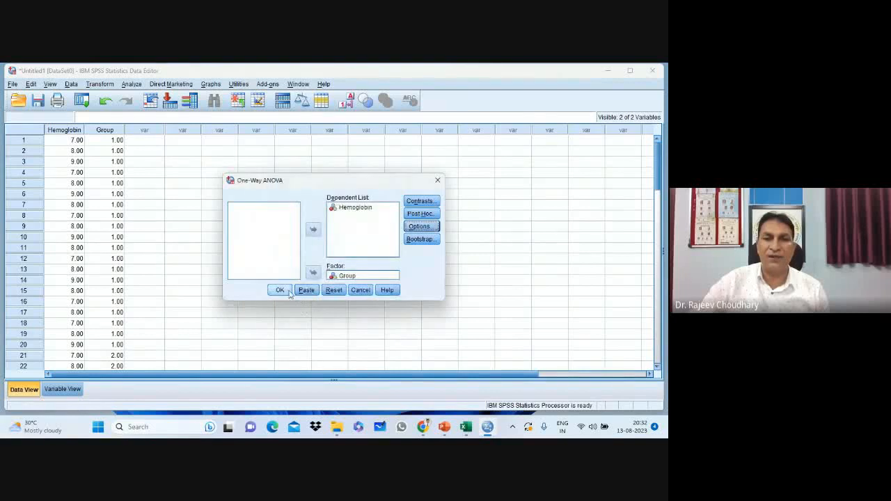
pyautogui.click(281, 291)
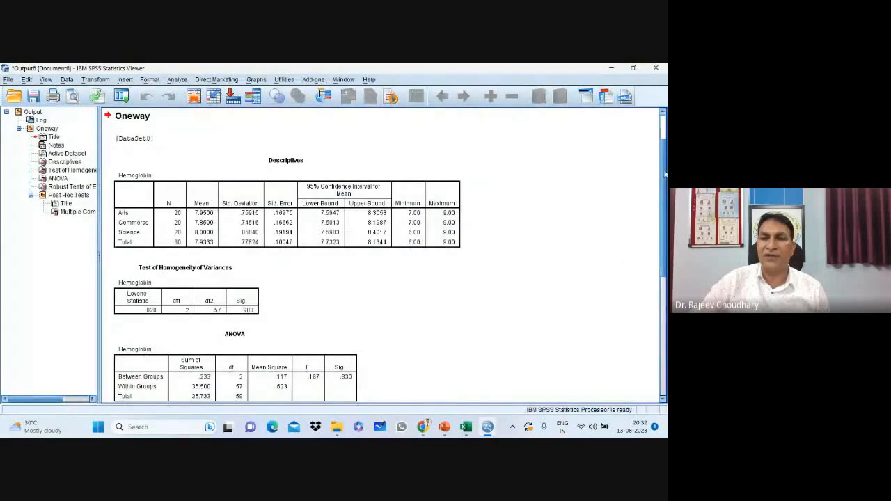
# - Examine the Robust Tests of Equality of Means table and close the output without saving it
pyautogui.scroll(-2, 662, 209)
pyautogui.scroll(-4, 667, 202)
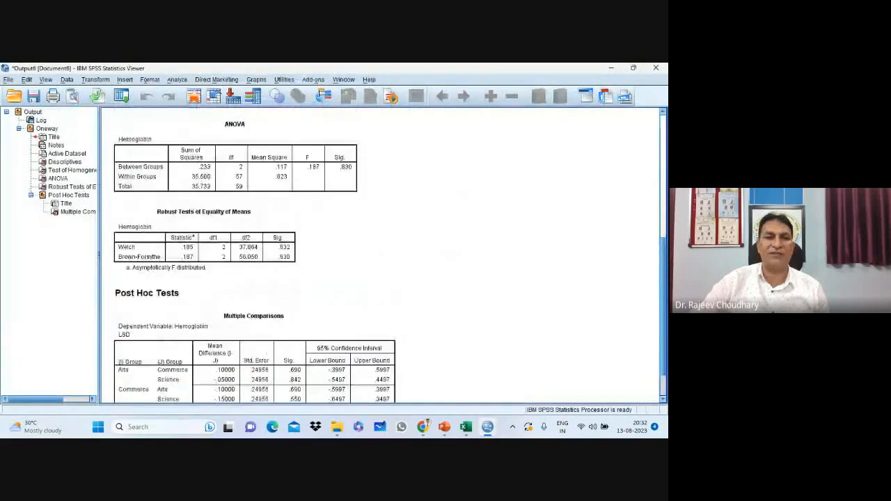
pyautogui.click(120, 271)
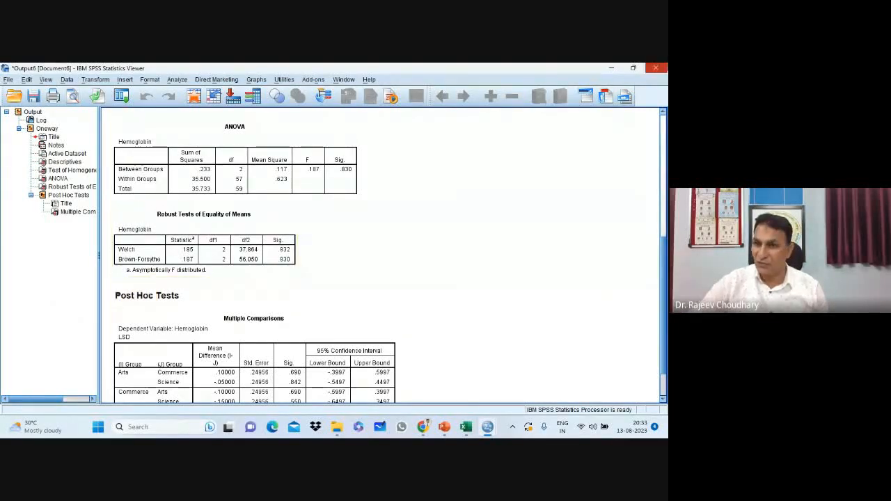
pyautogui.click(656, 68)
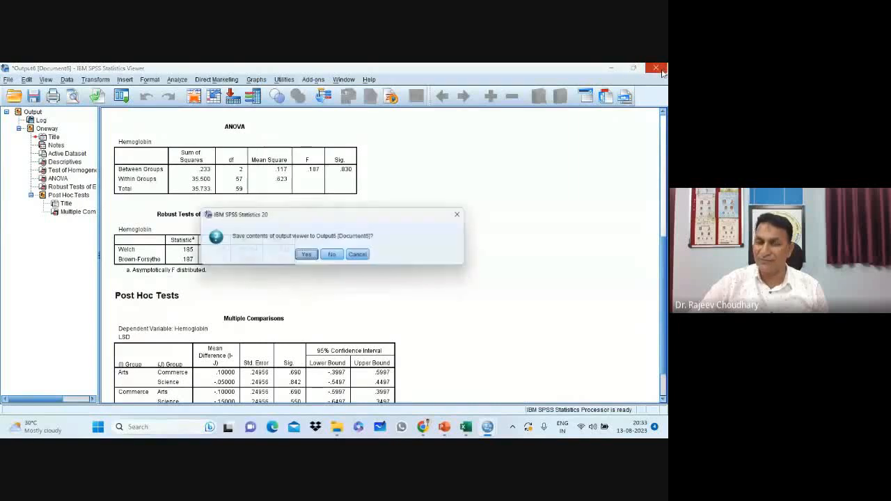
pyautogui.click(334, 256)
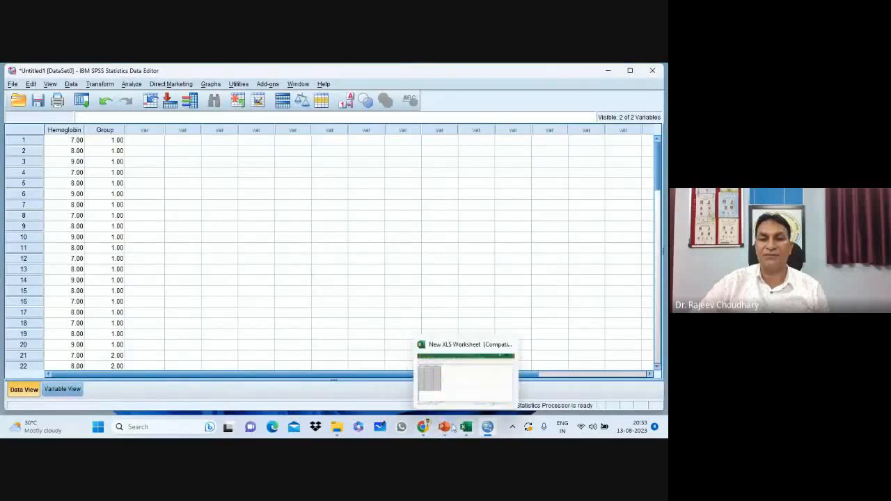
# - Switch to the Google Meet call in Chrome and stop presenting the screen
pyautogui.click(426, 427)
pyautogui.click(375, 345)
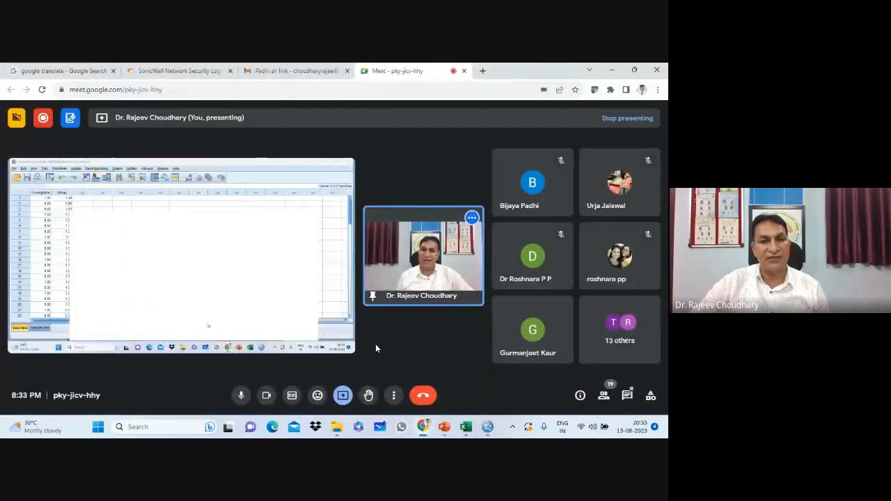
pyautogui.click(613, 120)
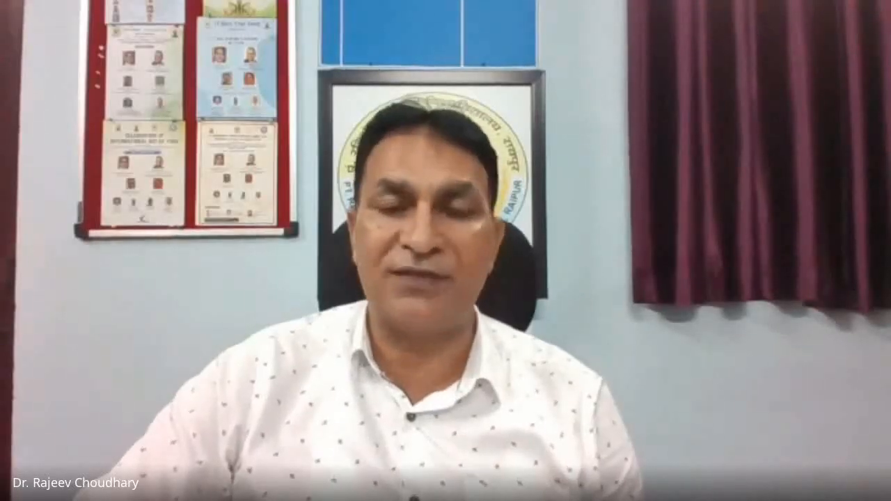